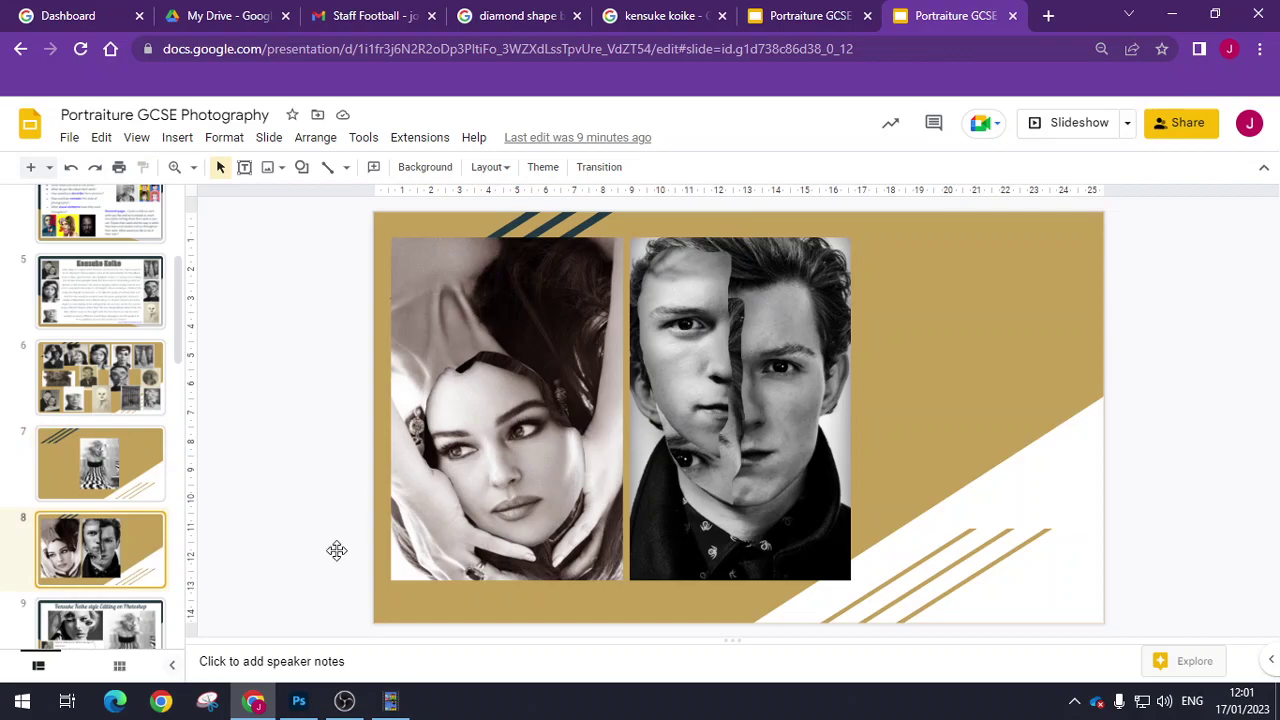
Step: Review the Kensuke Koike slides and example edits, from the artist page on slide 5 to the favourite edits on slide 13
scroll(97, 537, down, 2)
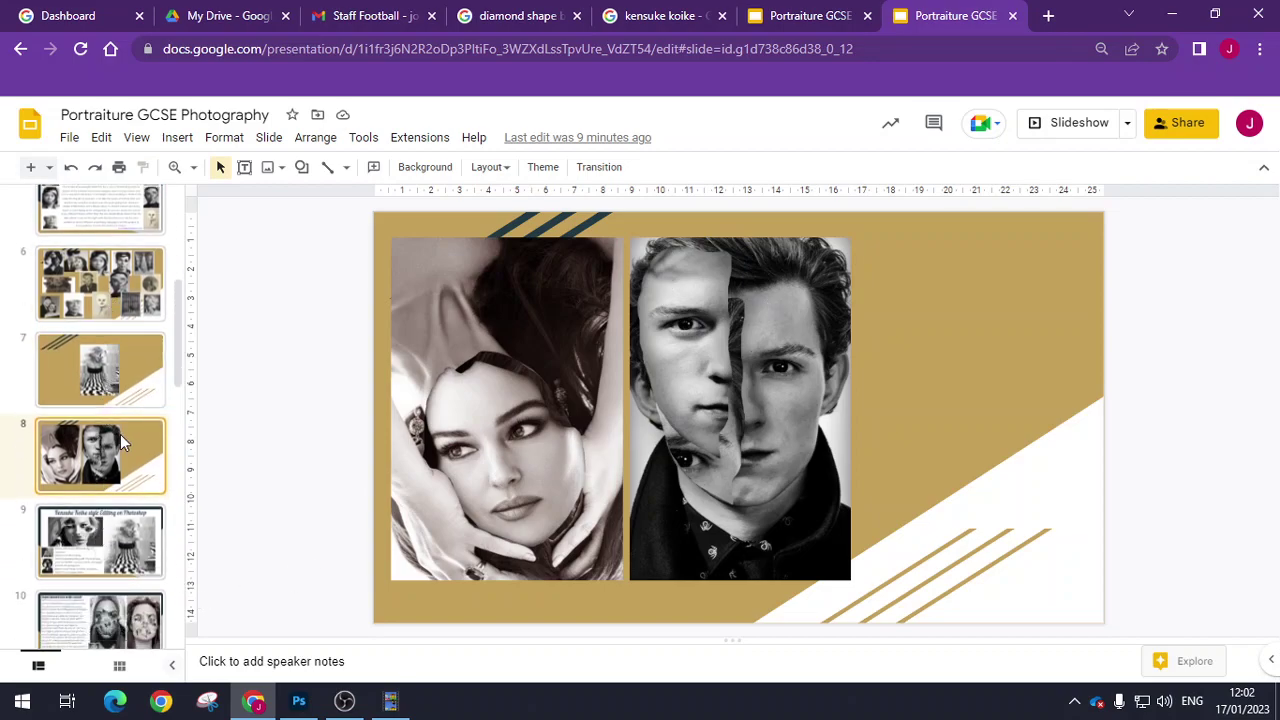
scroll(100, 430, up, 2)
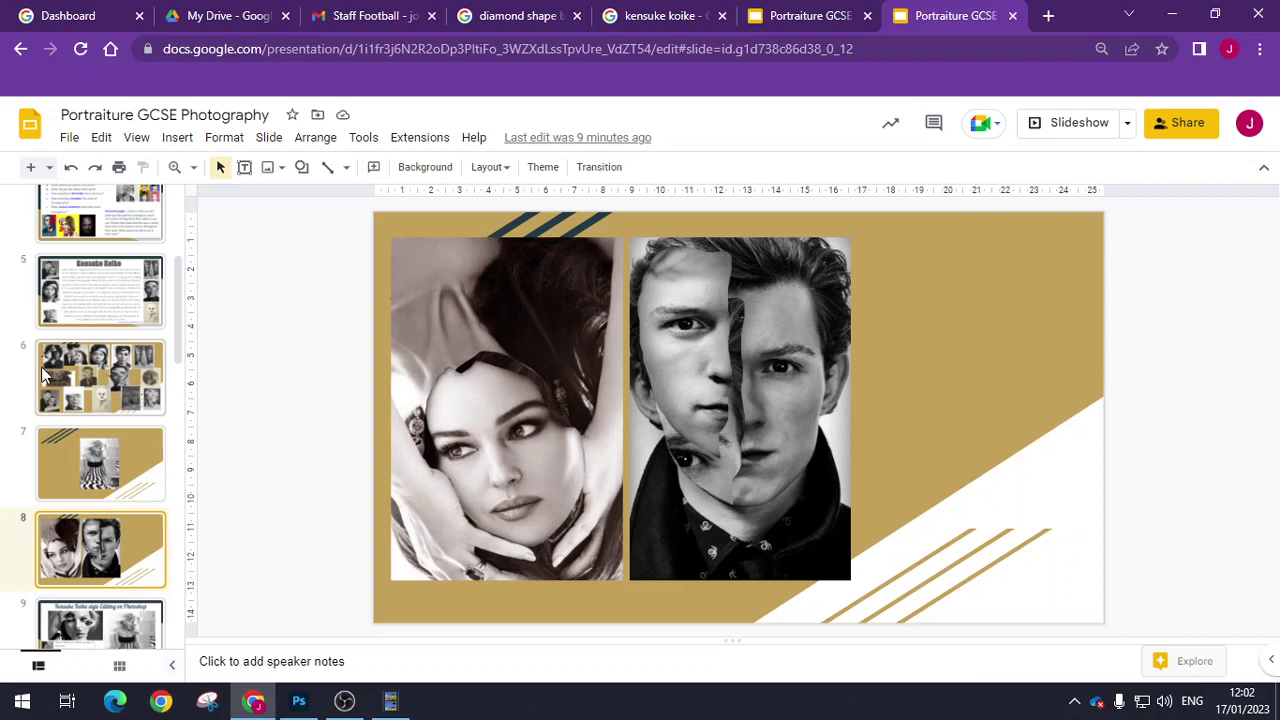
click(107, 277)
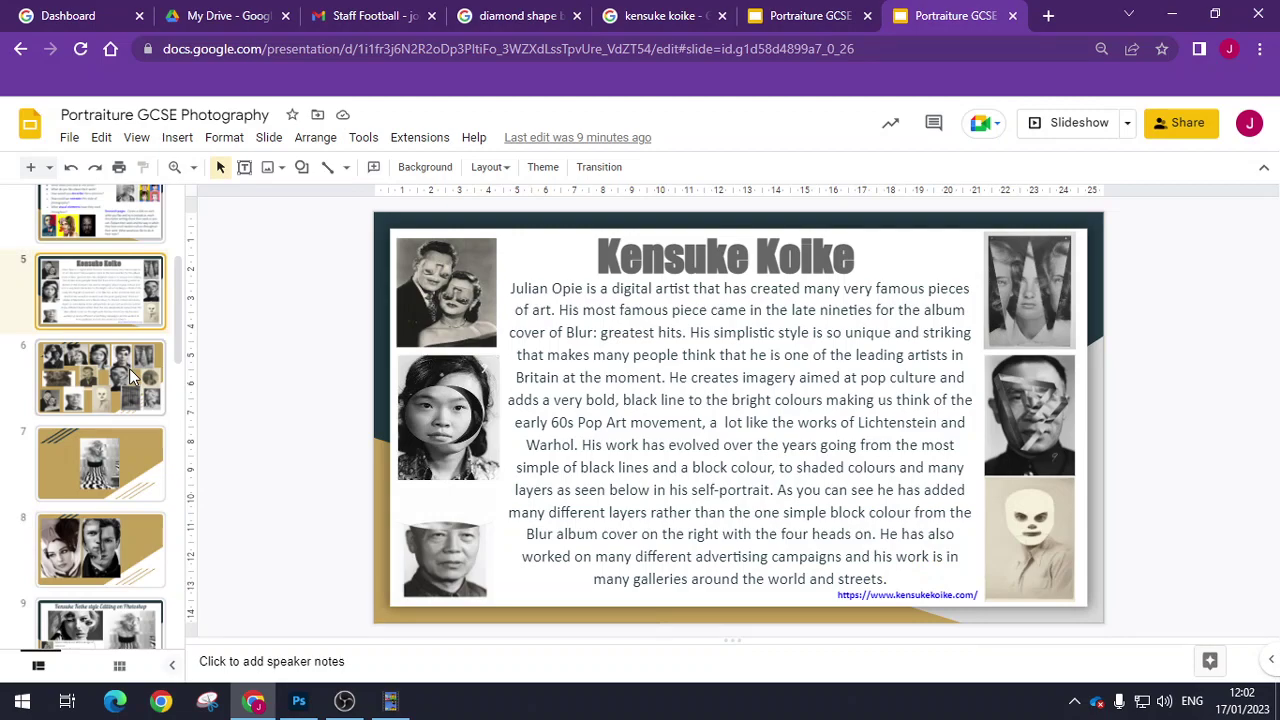
click(130, 375)
key(Down)
key(Down)
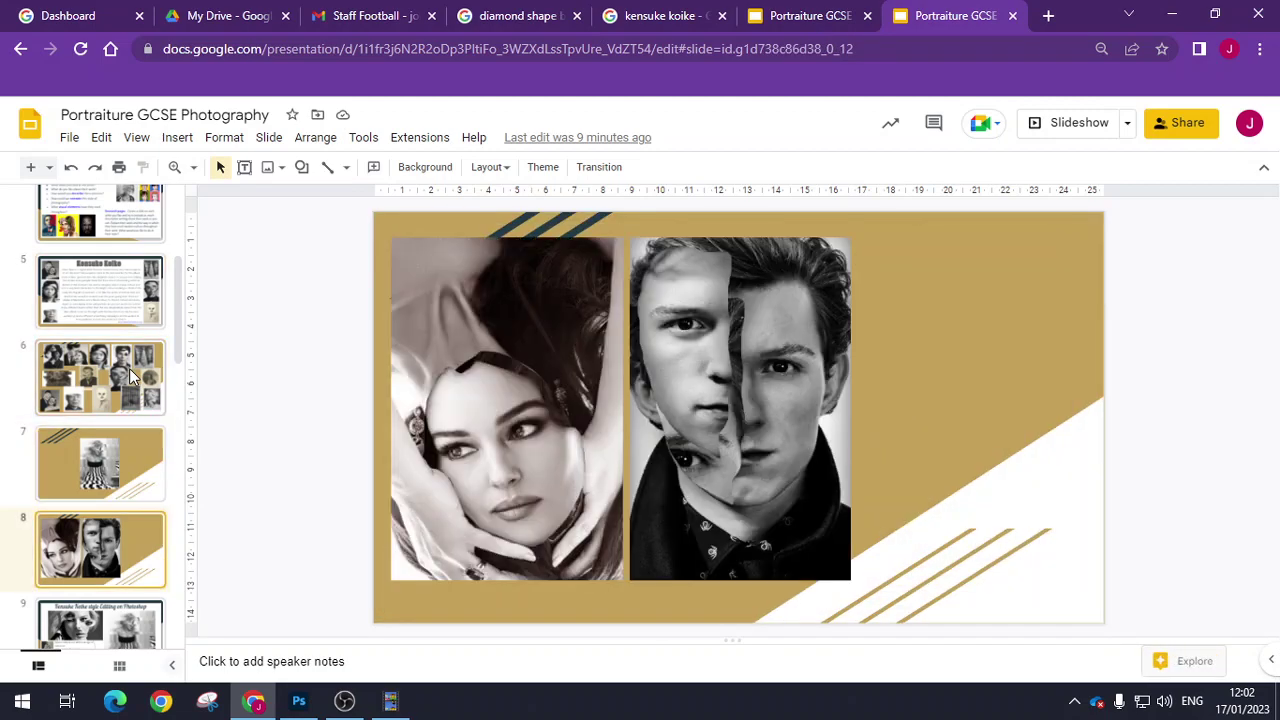
key(Down)
key(Down)
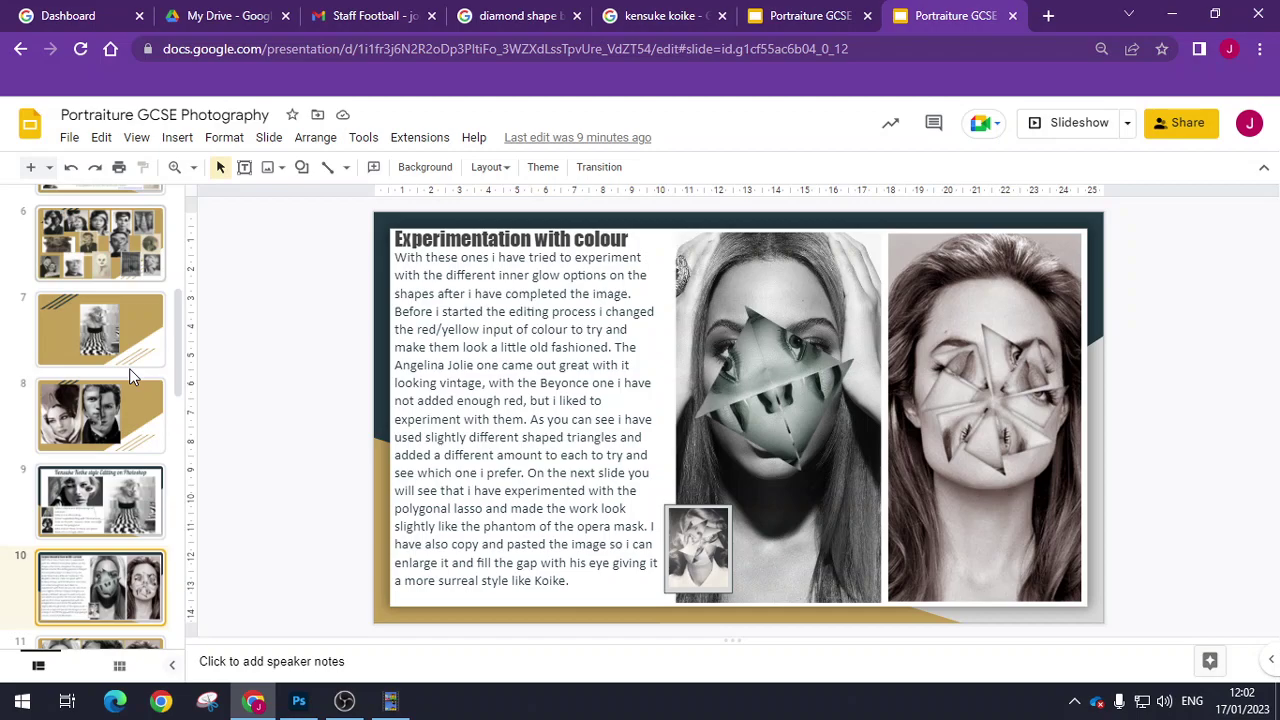
key(Down)
key(Down)
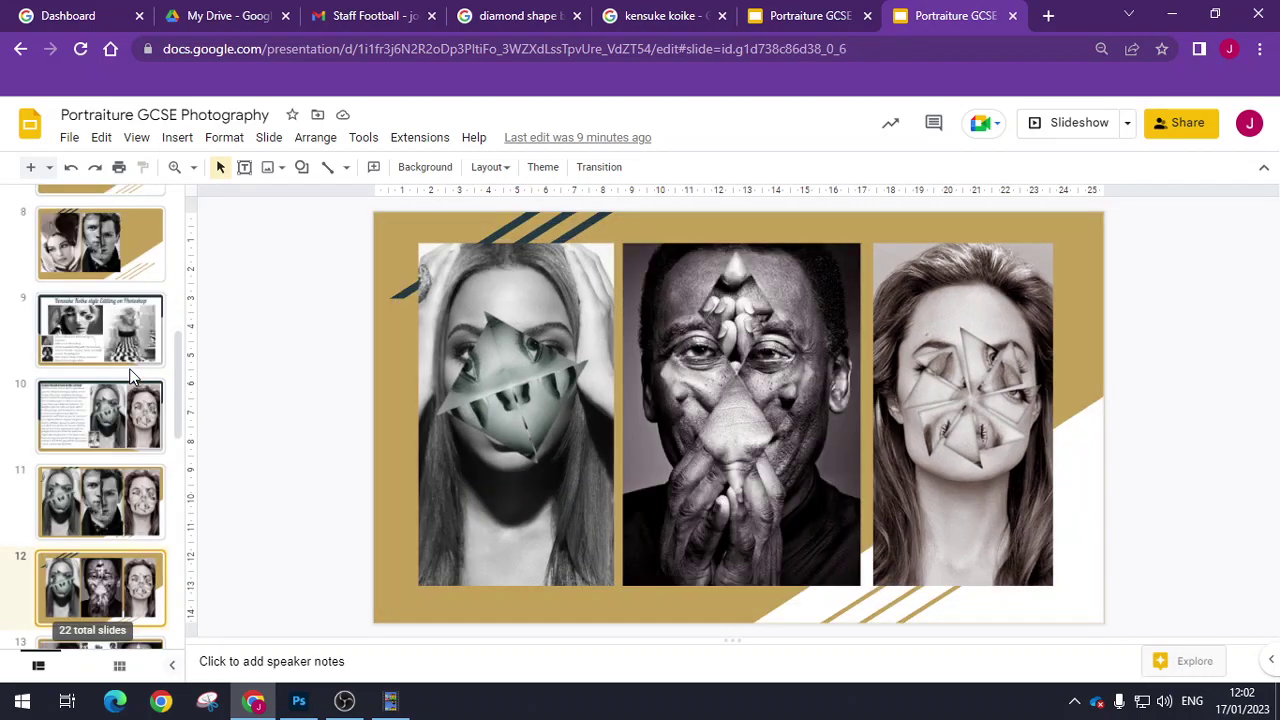
key(Down)
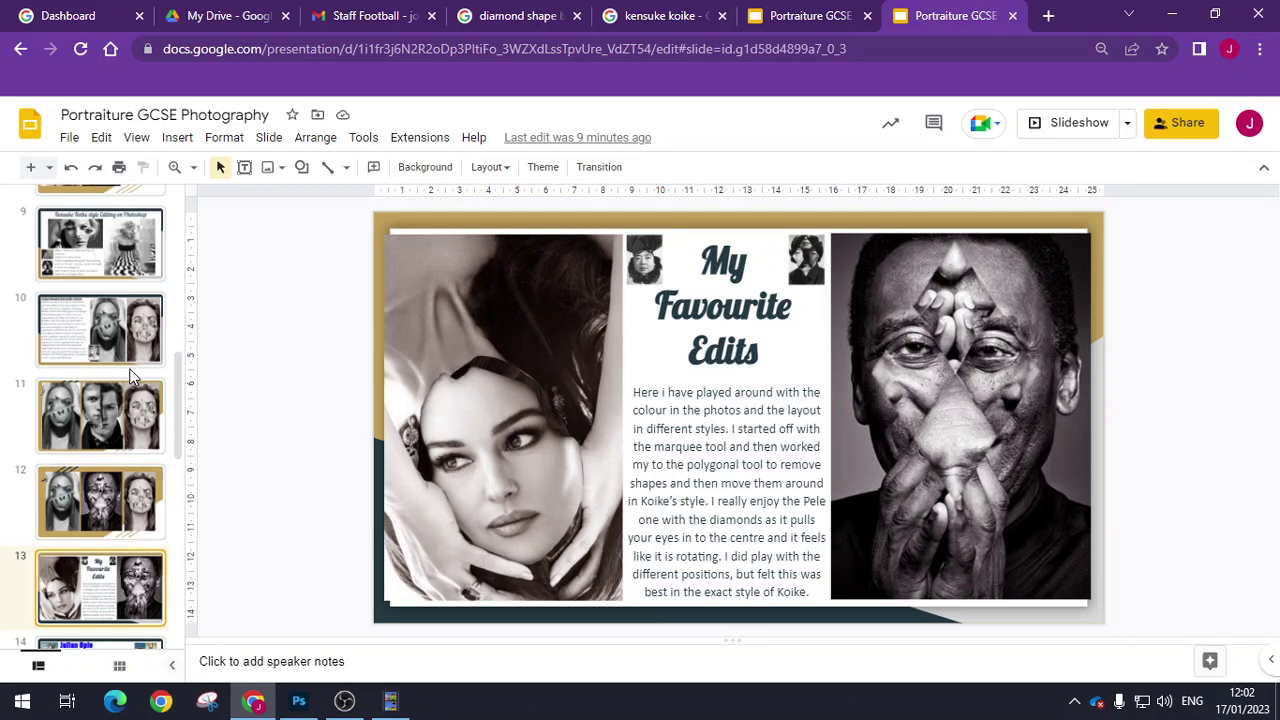
Step: Go back to slide 7 and examine the portrait cut into shifted horizontal strips
key(Up)
key(Up)
key(Up)
key(Up)
key(Up)
key(Up)
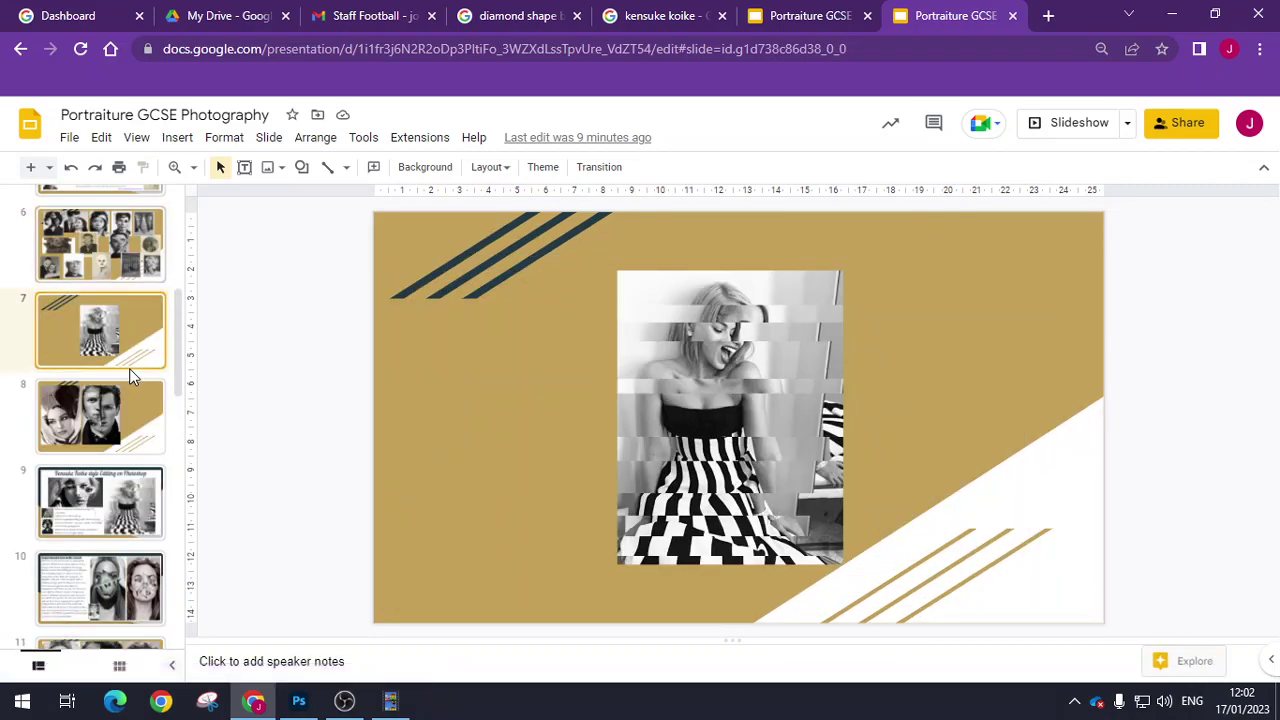
key(Down)
key(Up)
Step: Switch to Photoshop and crop both sides of the footballer photo to about 332 × 409 px around the player
click(297, 701)
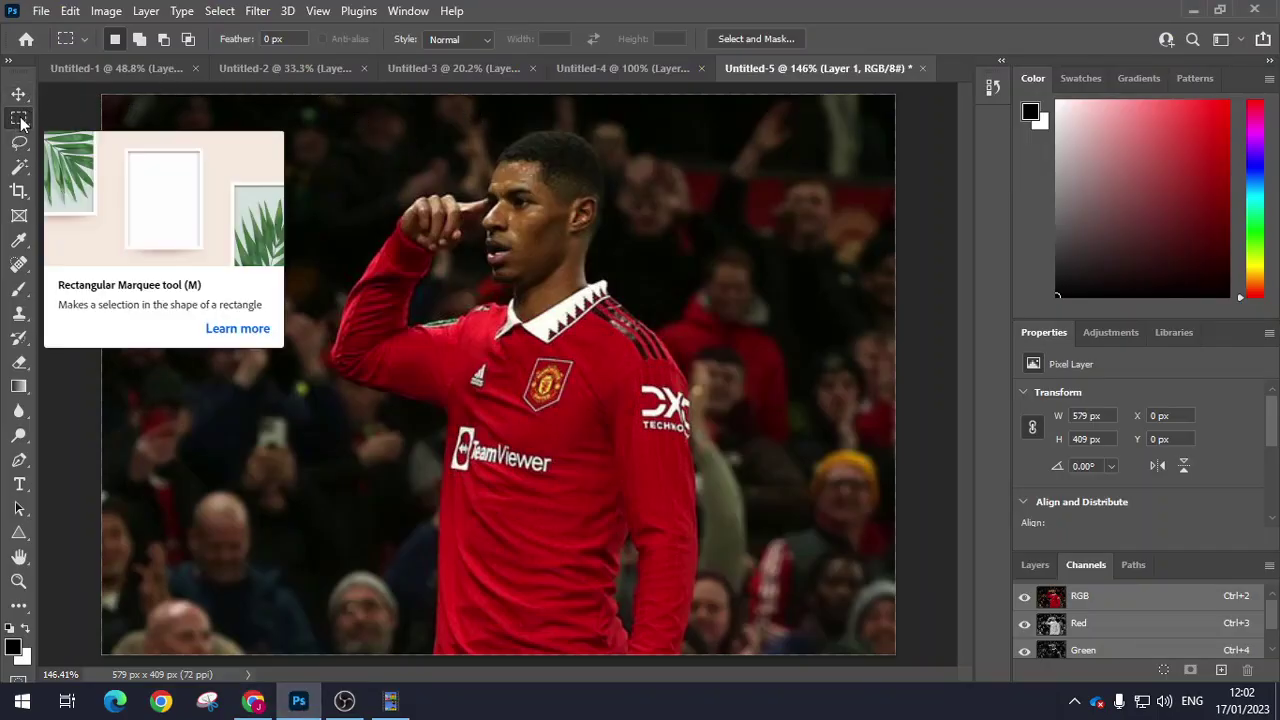
click(22, 195)
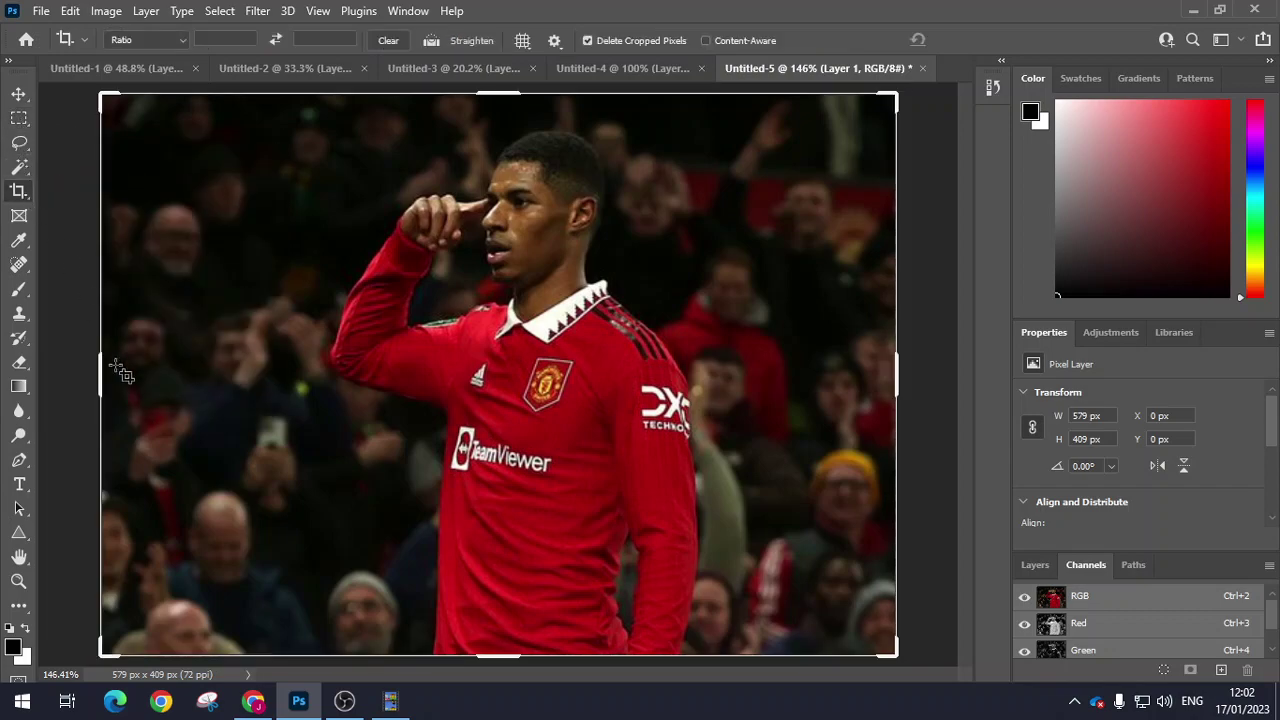
drag(103, 373, 199, 383)
drag(808, 378, 731, 393)
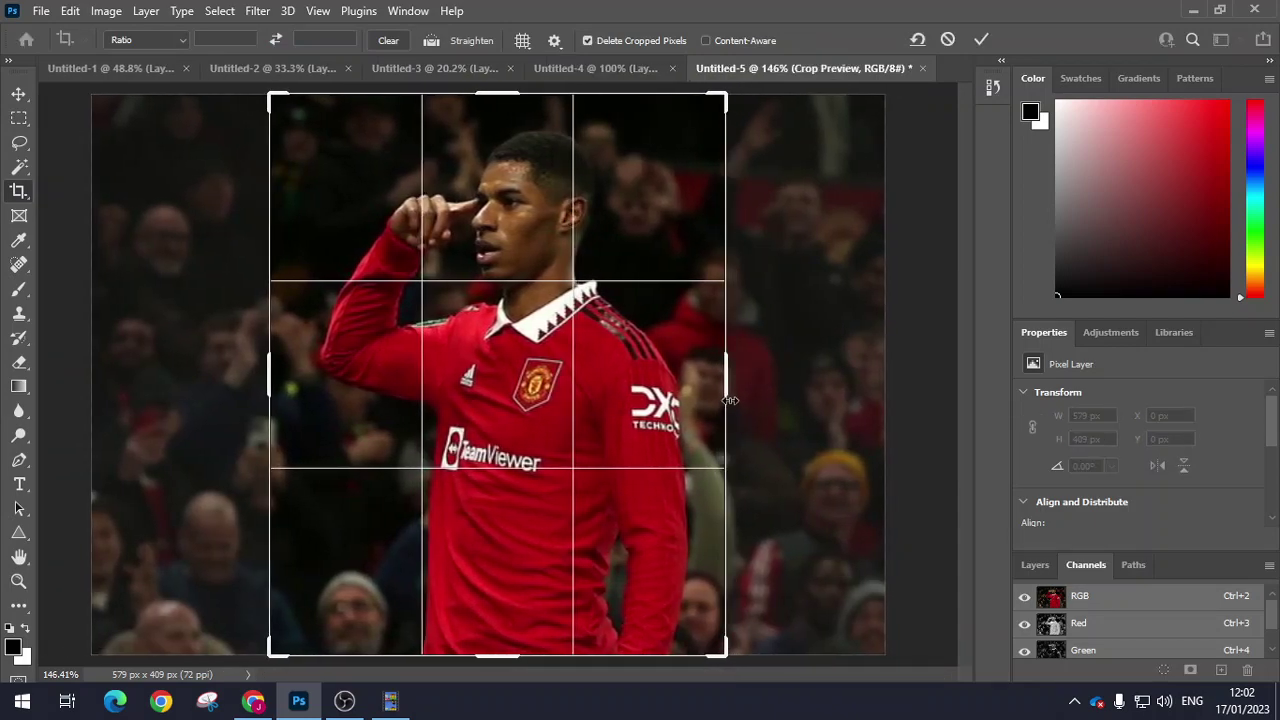
mouse_move(759, 321)
mouse_down()
mouse_move(720, 310)
mouse_move(750, 364)
mouse_move(745, 268)
mouse_move(745, 323)
mouse_up()
key(Return)
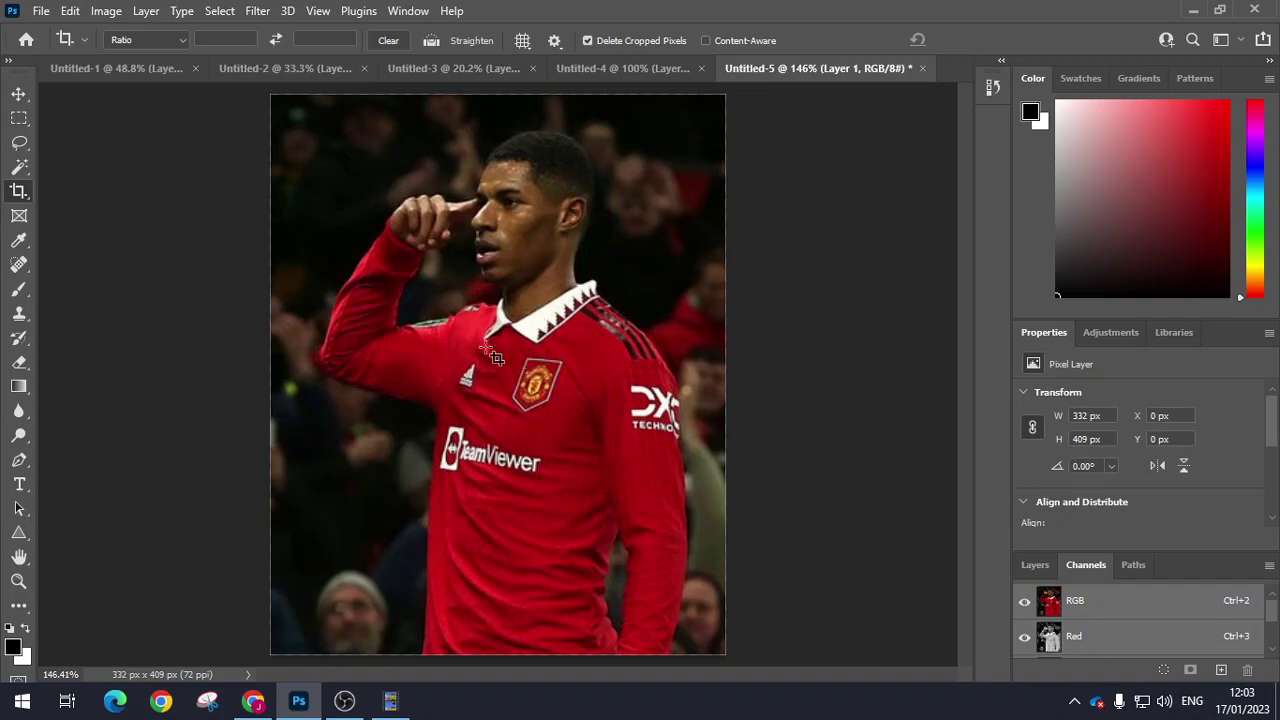
Step: Convert the cropped photo to black and white using the Default preset
click(98, 14)
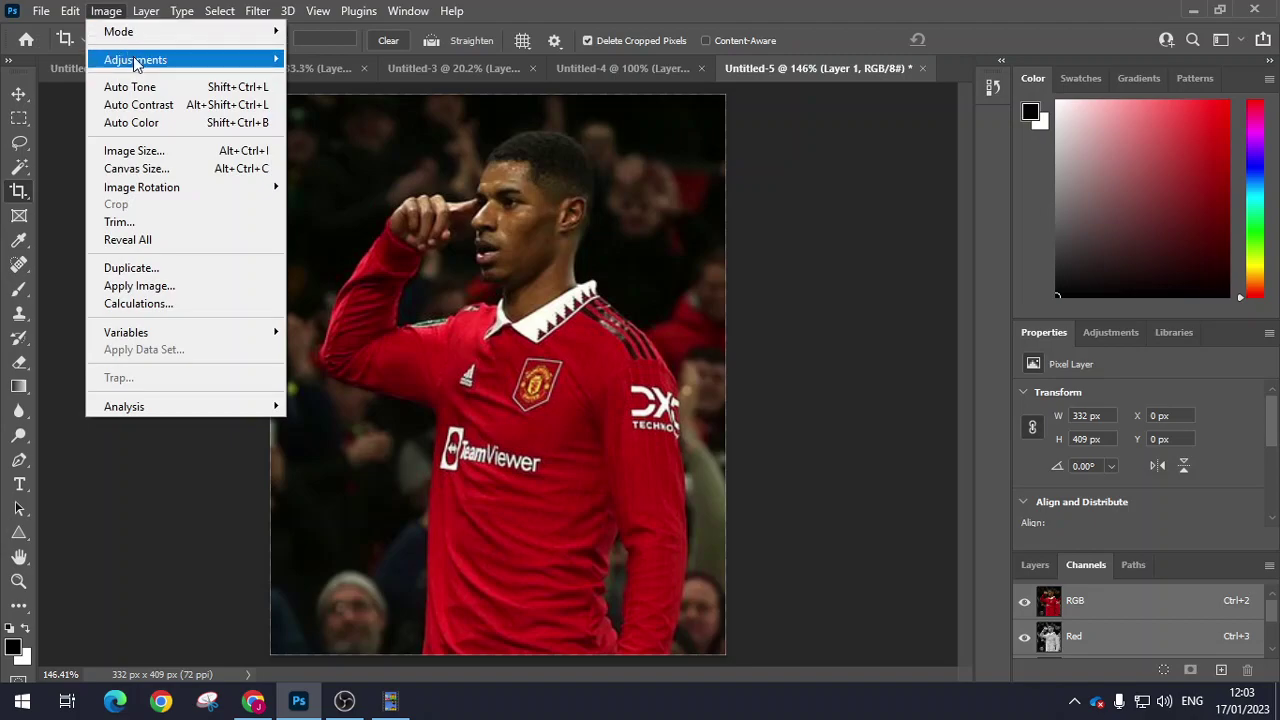
mouse_move(135, 62)
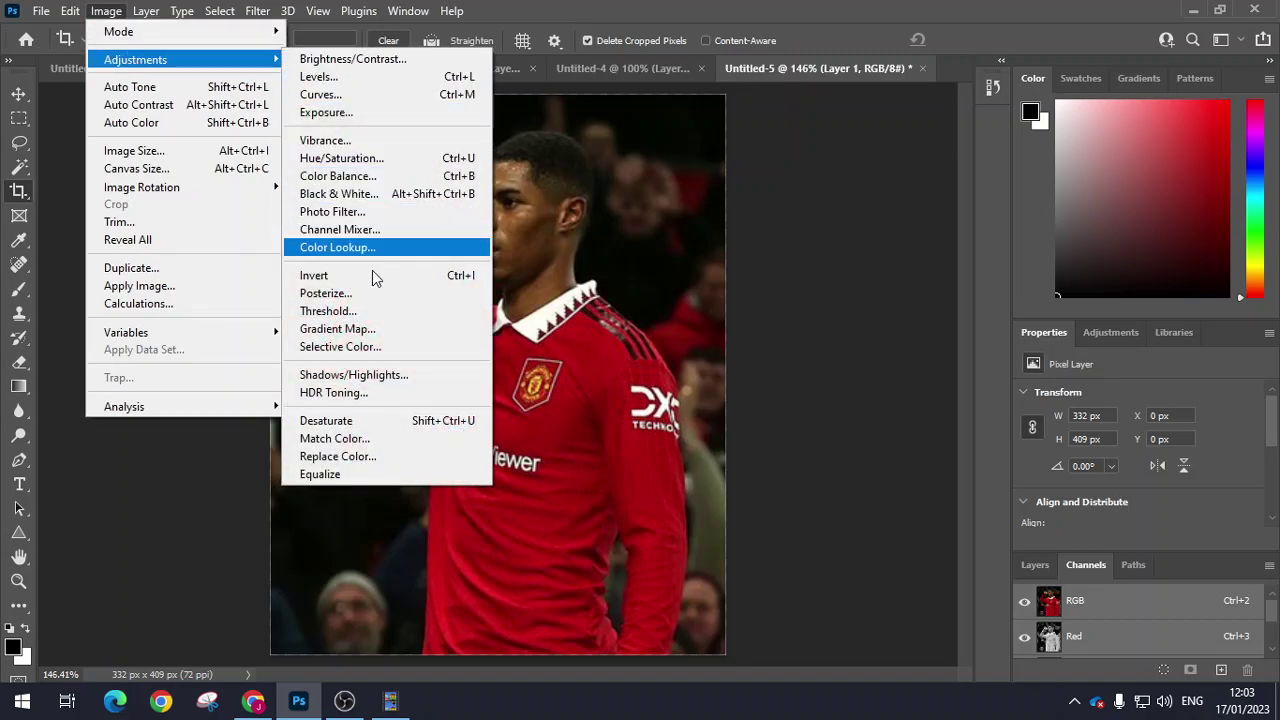
click(385, 198)
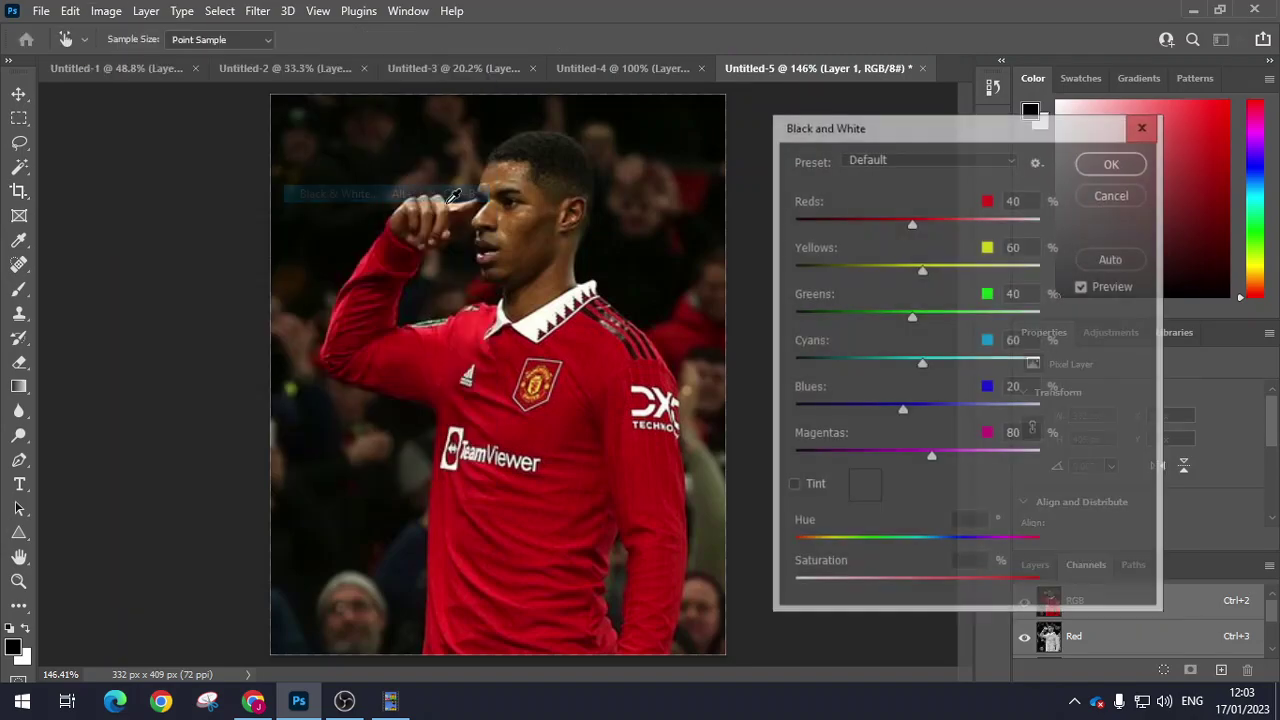
drag(893, 123, 914, 43)
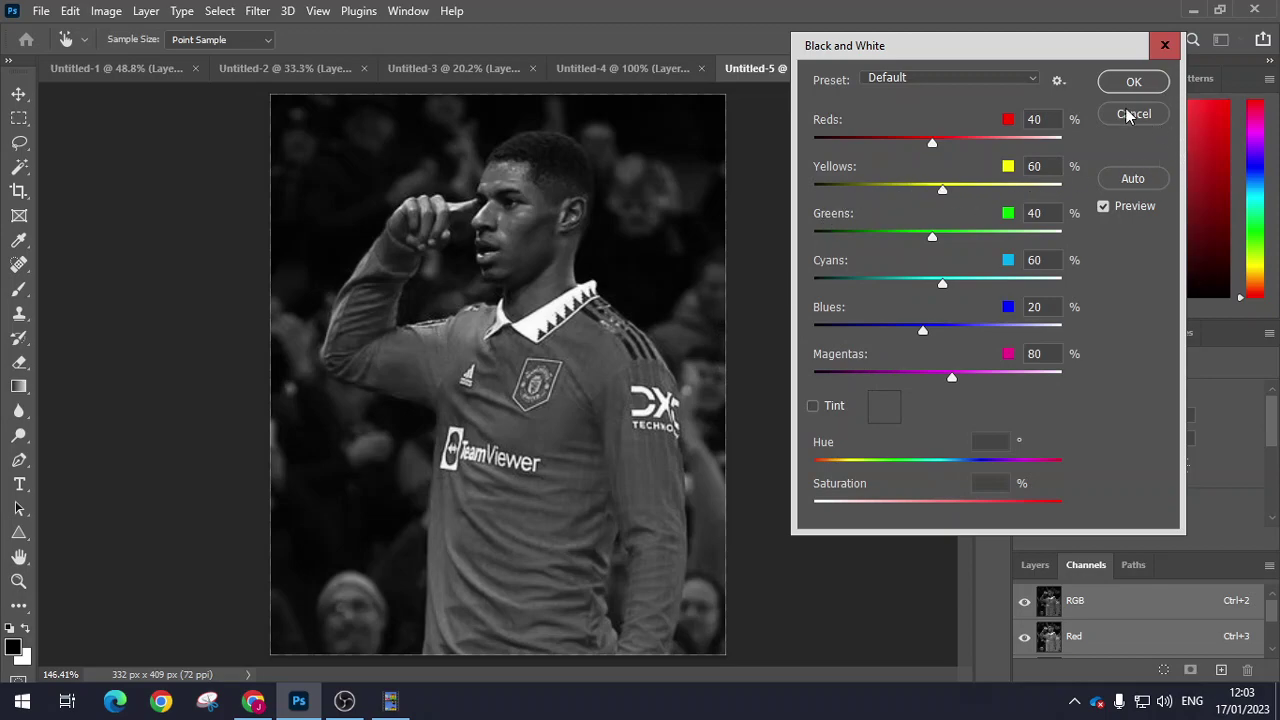
click(1134, 84)
key(c)
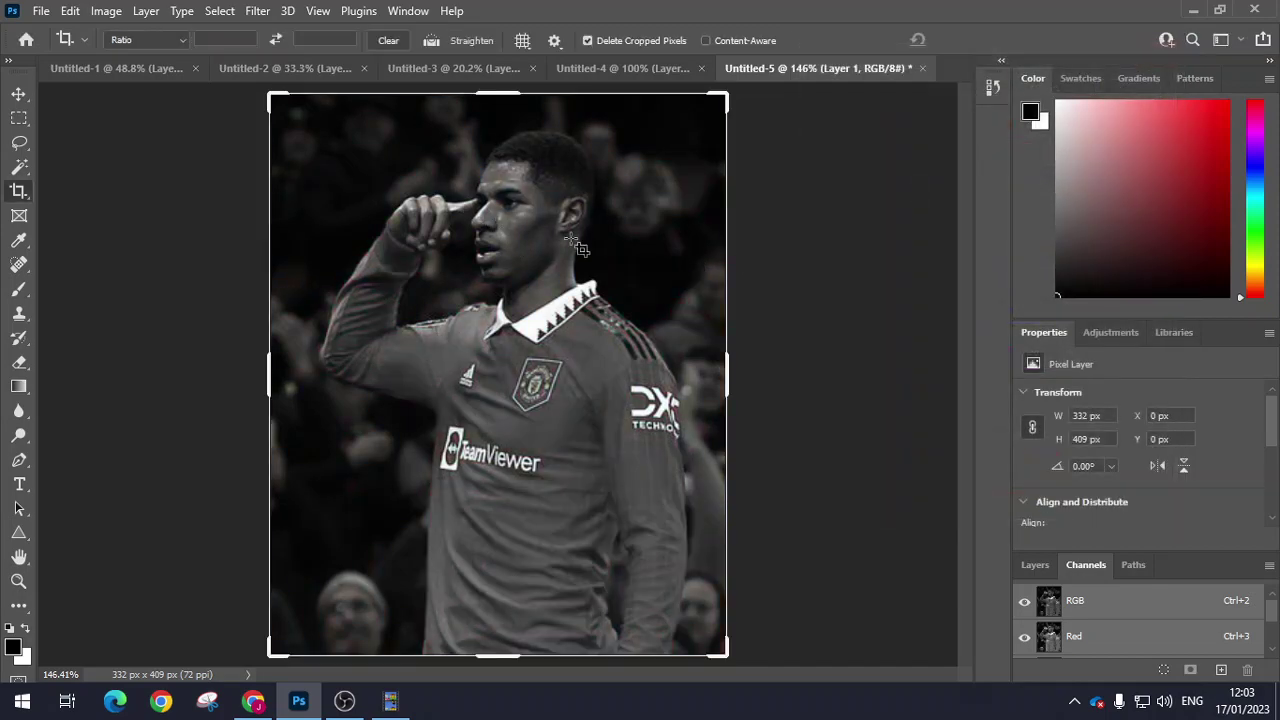
Step: Apply a Color Balance adjustment to the photo's midtones with levels +6, -6 and -11 for a warm vintage tint
click(18, 94)
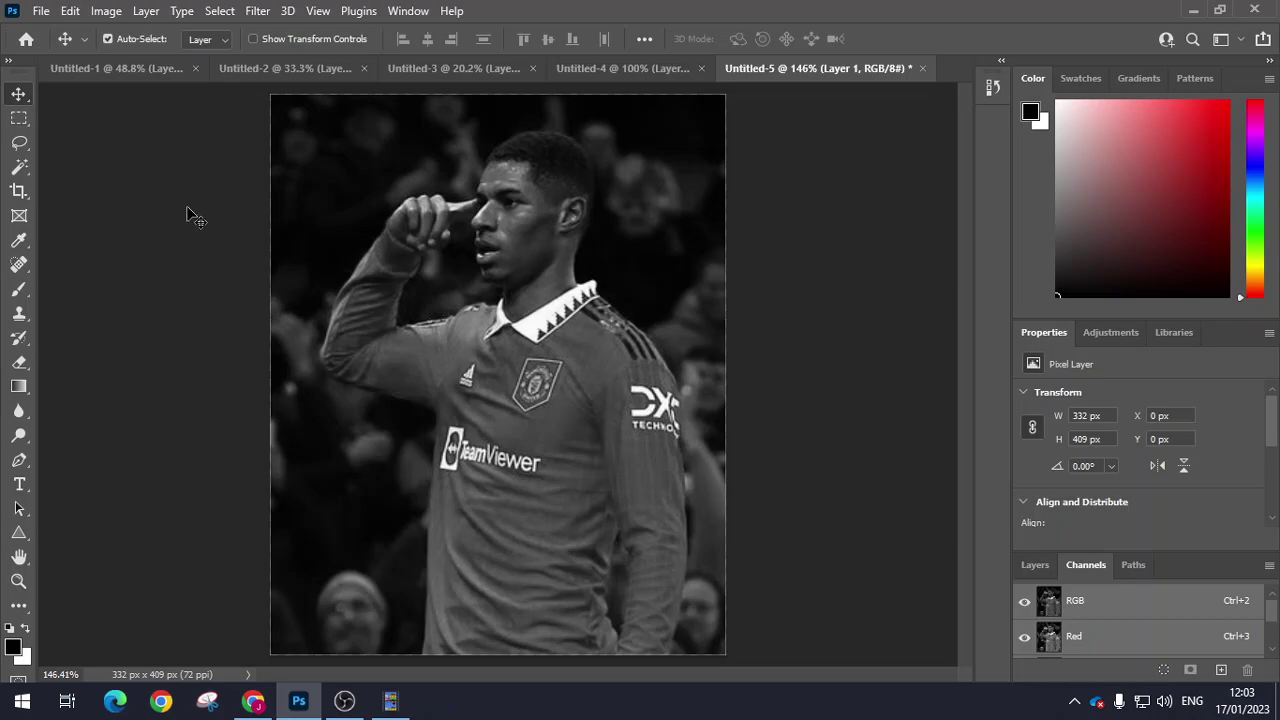
click(101, 14)
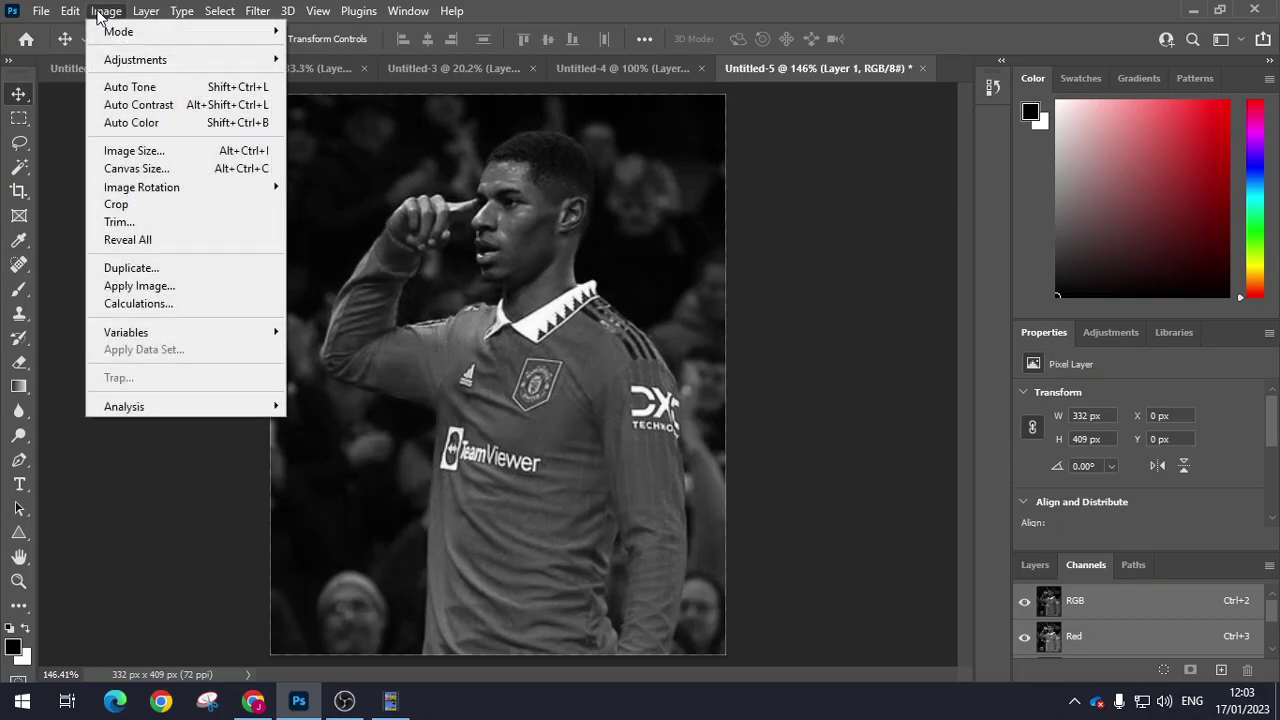
mouse_move(143, 60)
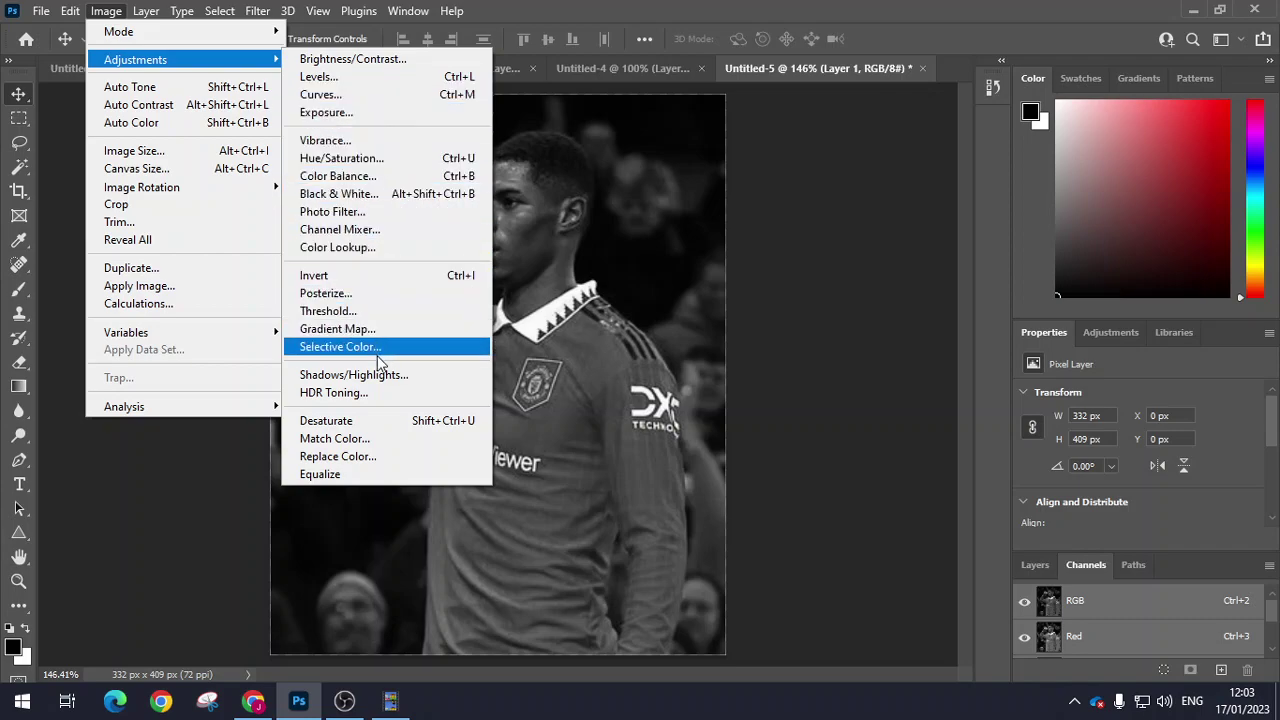
click(400, 176)
drag(619, 122, 940, 139)
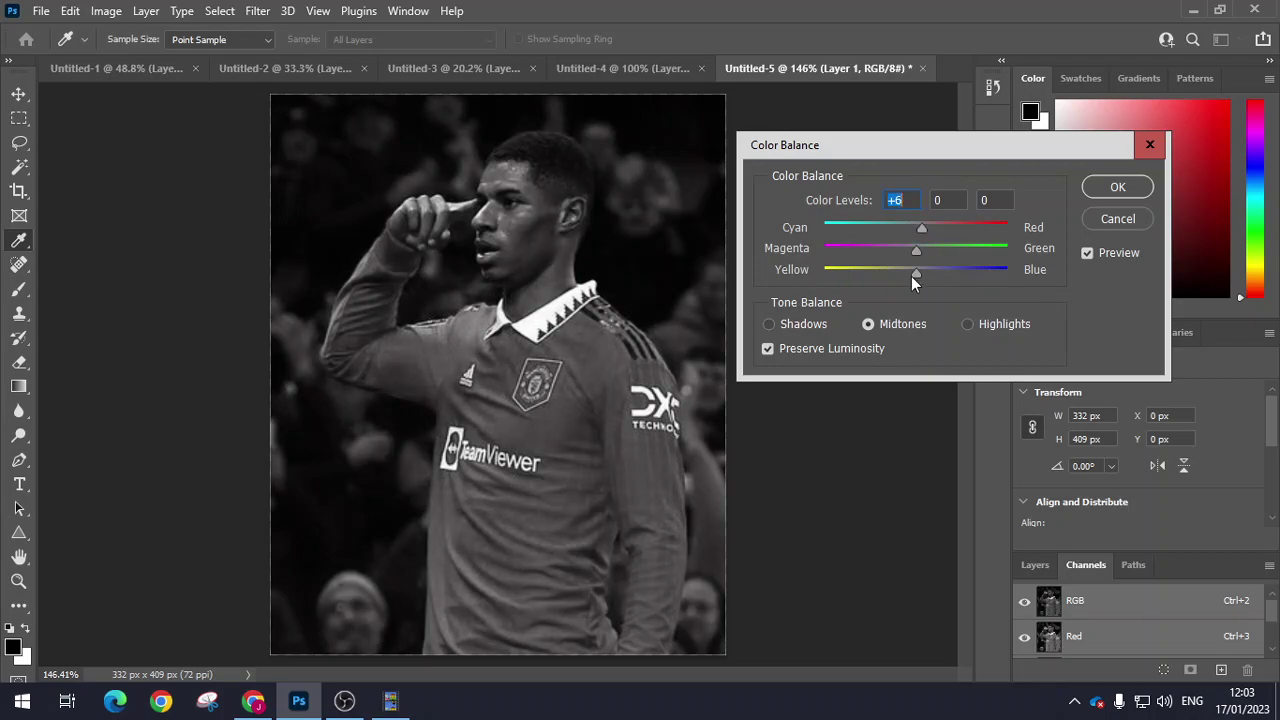
mouse_move(916, 253)
mouse_down()
mouse_move(925, 270)
mouse_move(906, 270)
mouse_up()
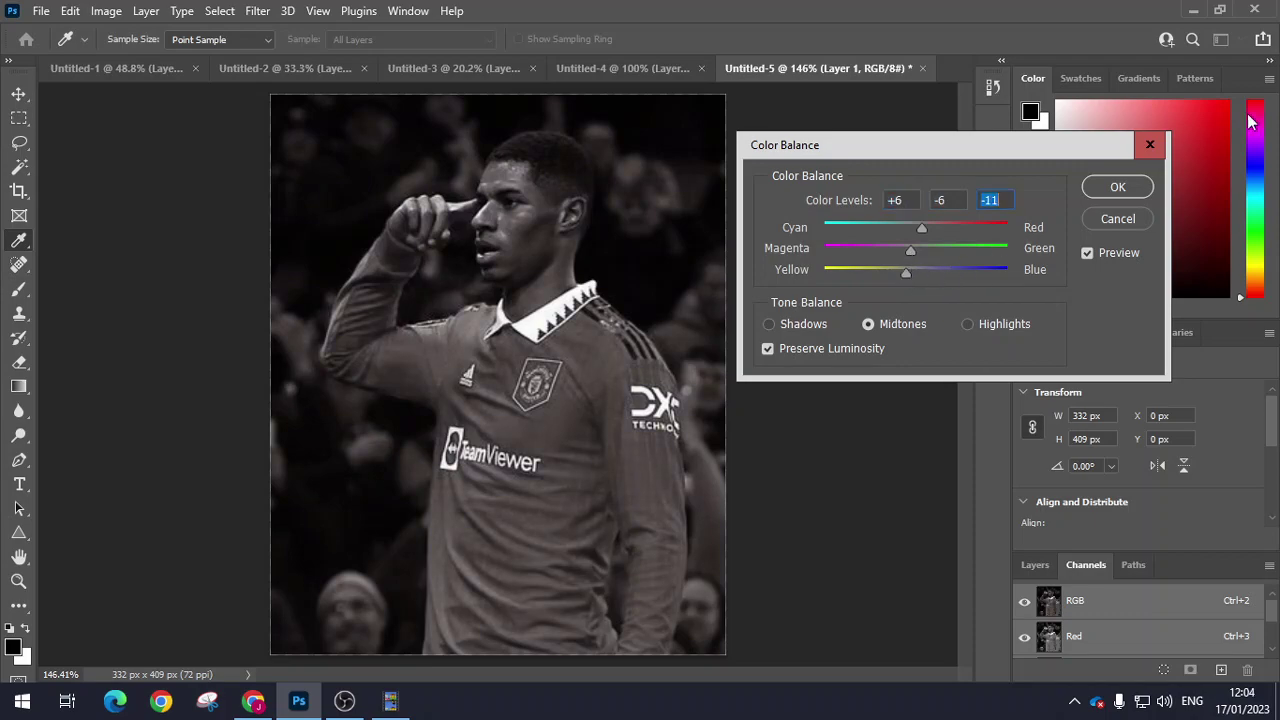
click(1104, 191)
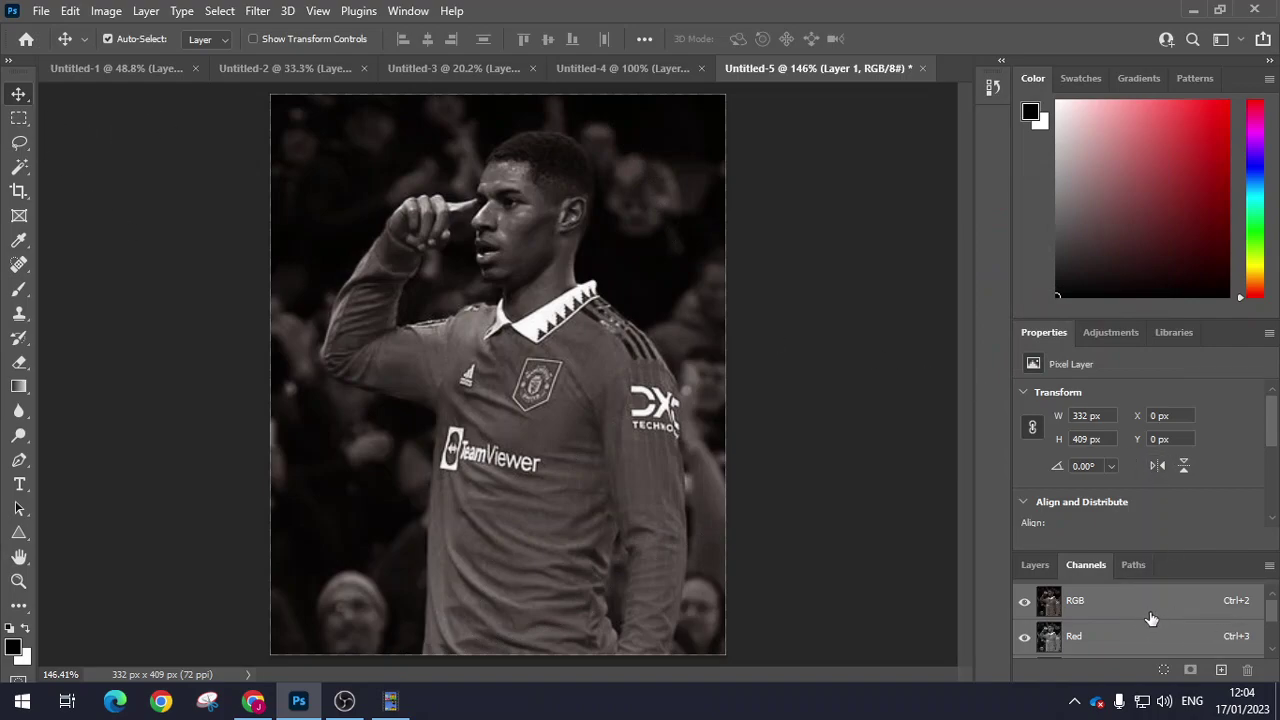
scroll(1160, 618, down, 2)
click(1160, 642)
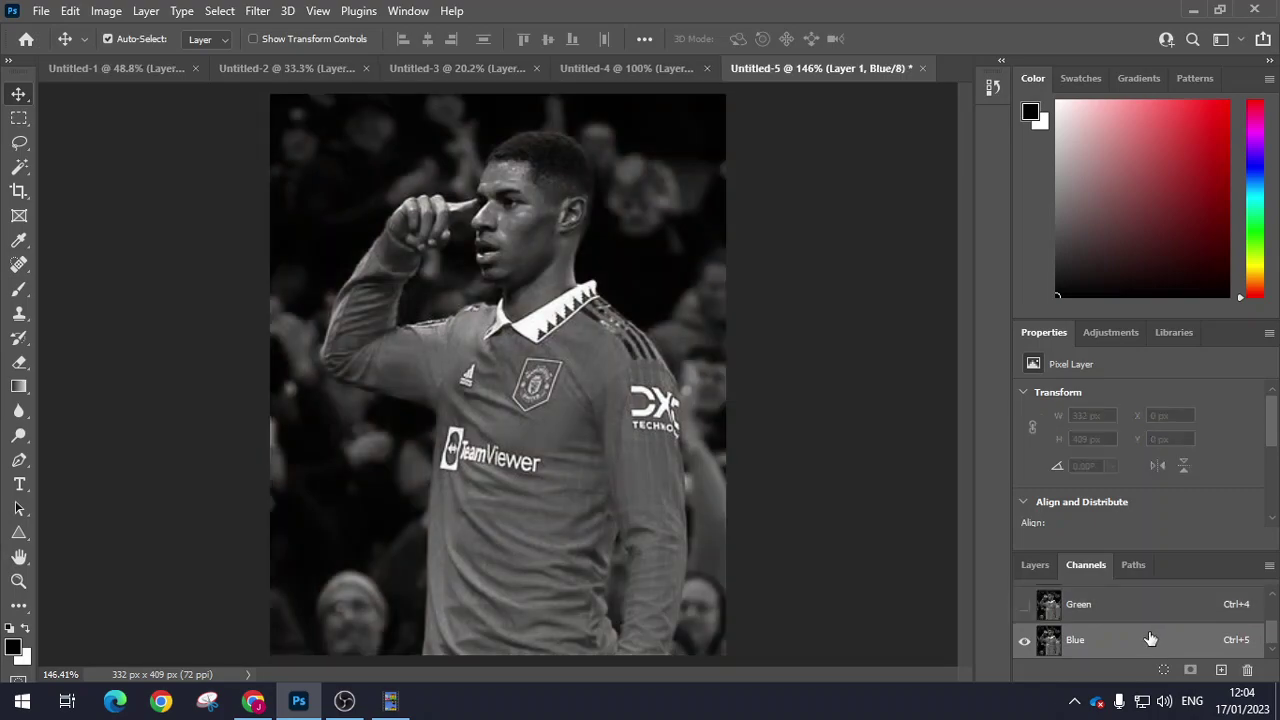
scroll(1162, 640, up, 2)
click(1143, 608)
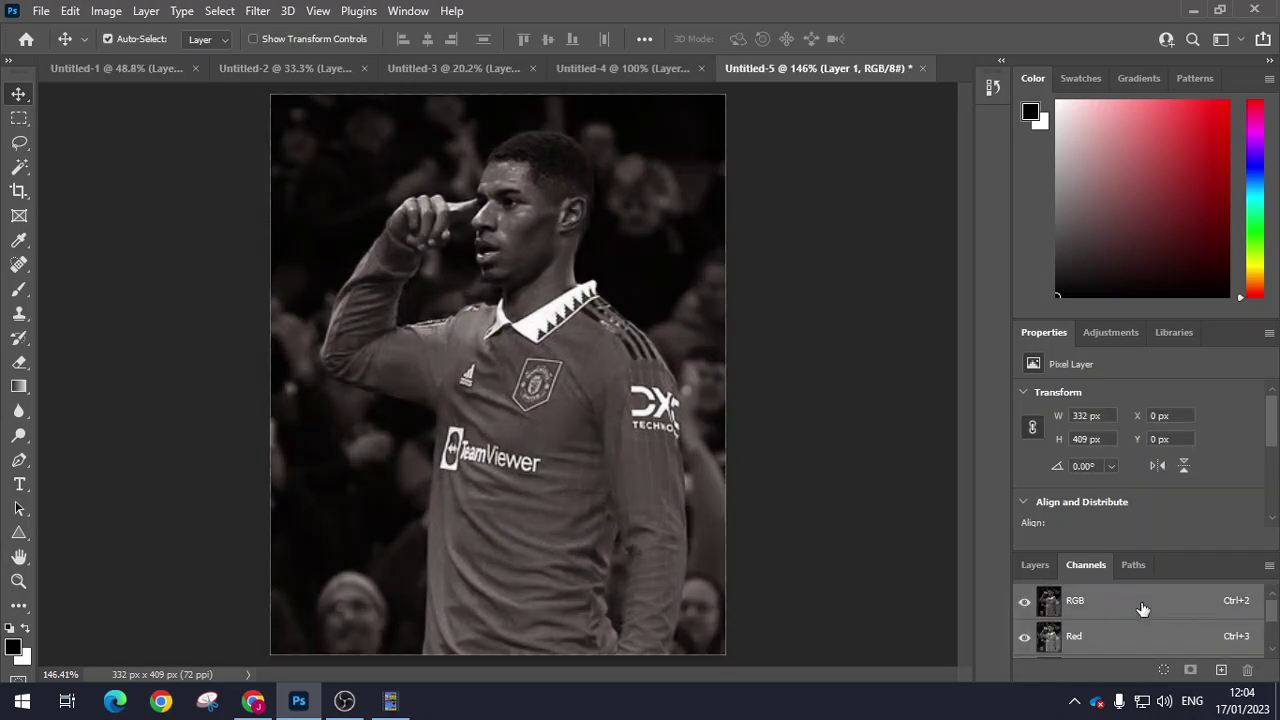
right_click(1155, 633)
right_click(1161, 601)
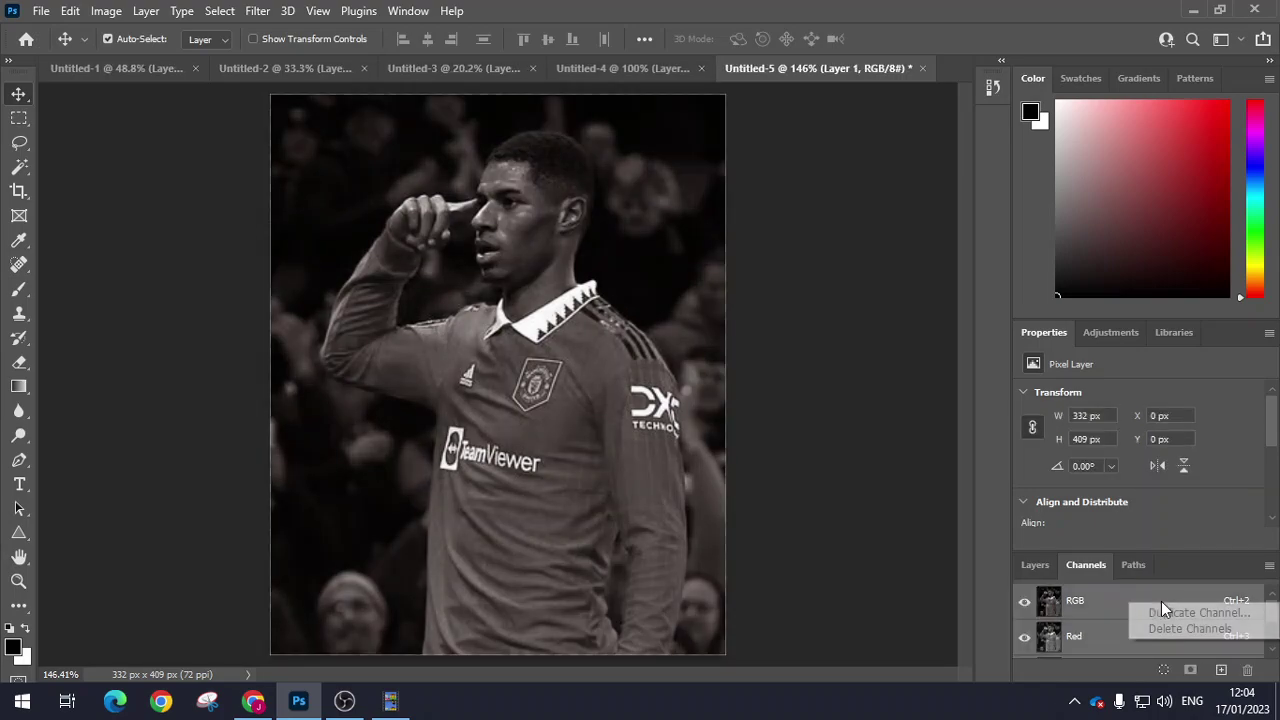
right_click(1162, 601)
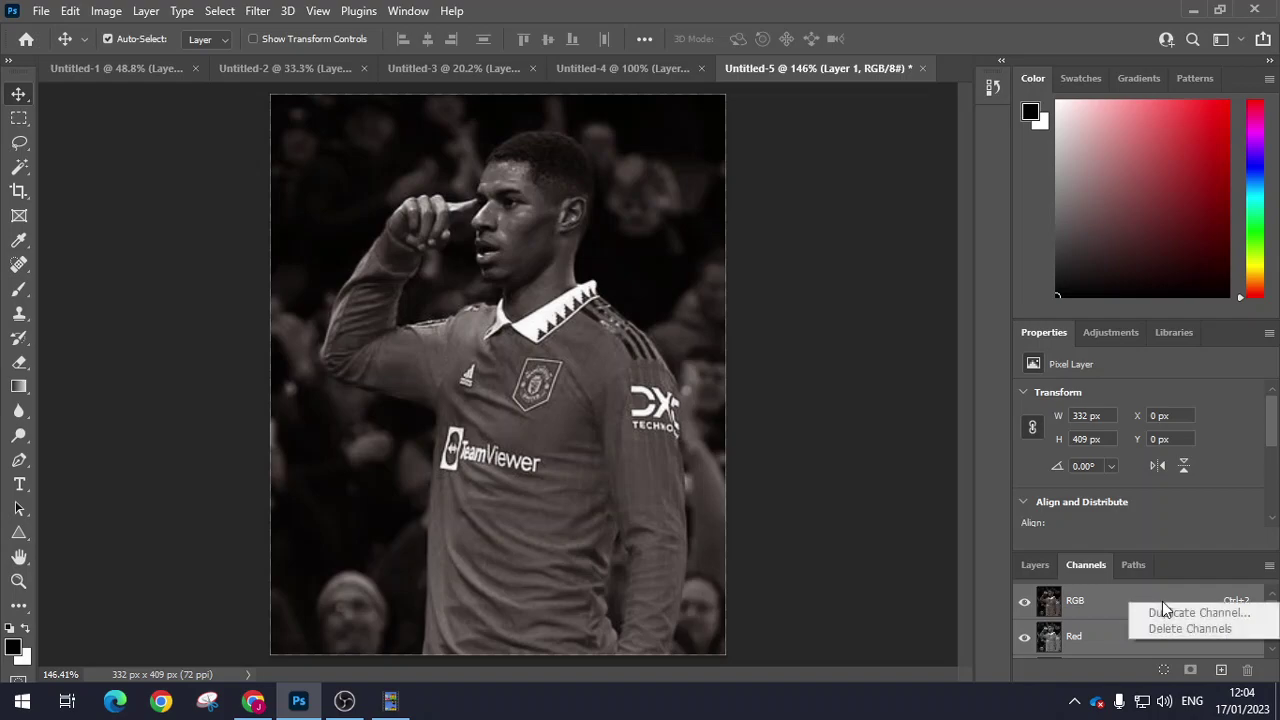
Step: Unlock the background layer, duplicate the photo layer and make the copy active
click(1034, 579)
click(1033, 566)
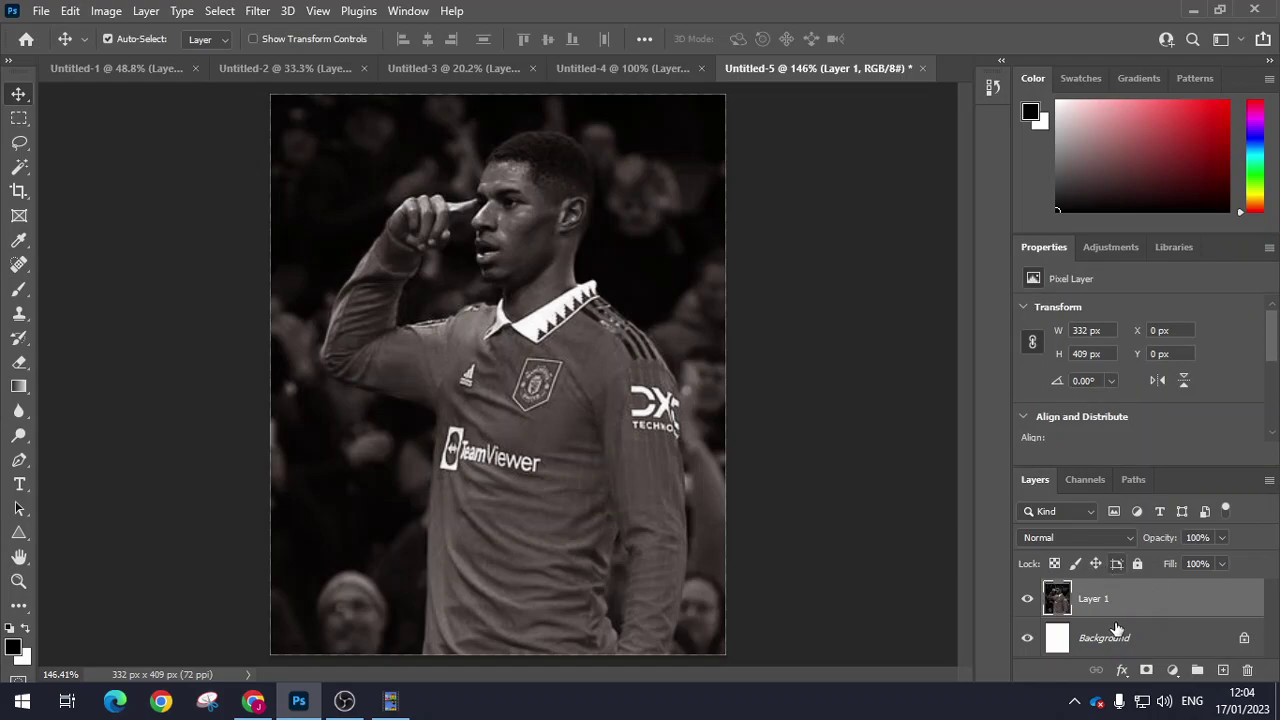
click(1244, 639)
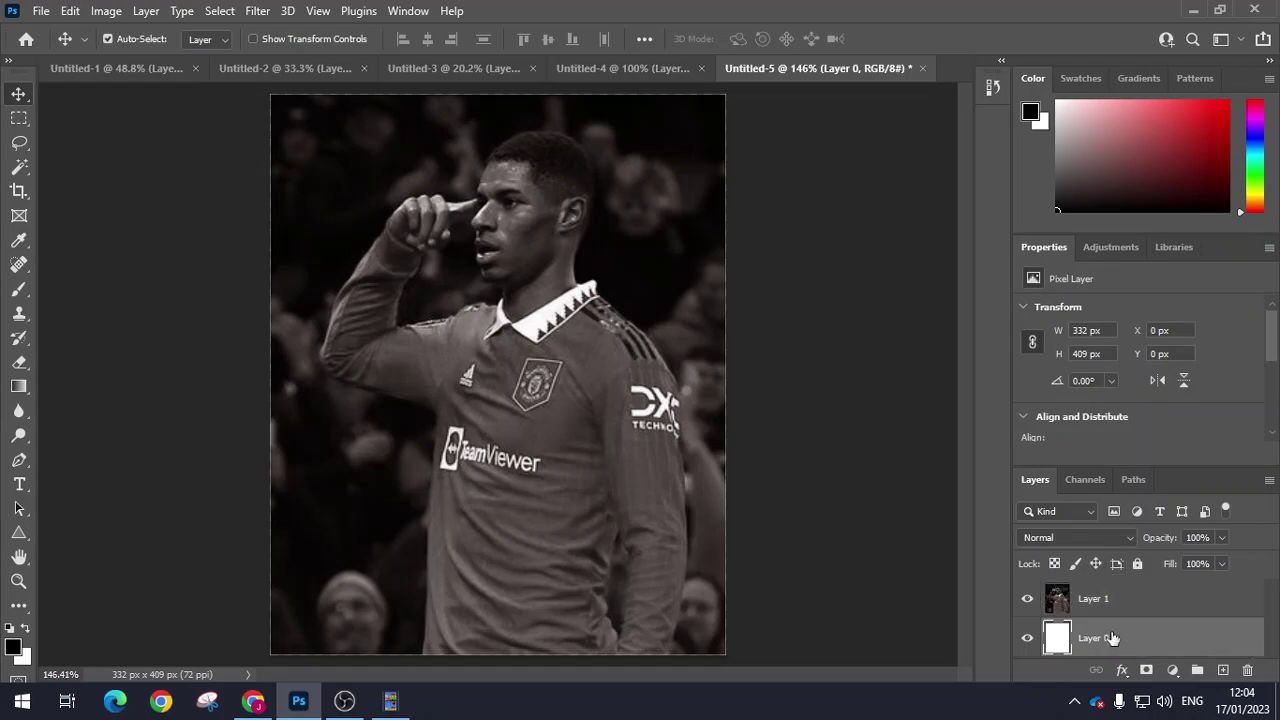
click(1125, 602)
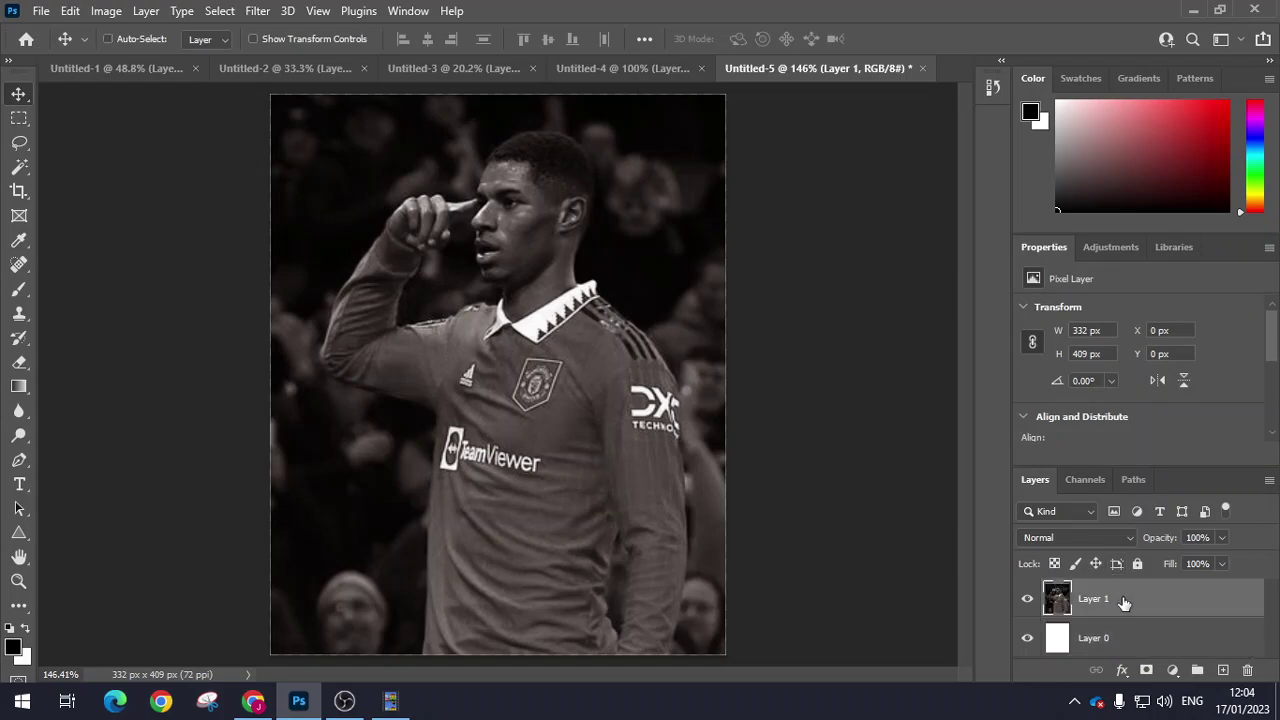
key(ctrl+j)
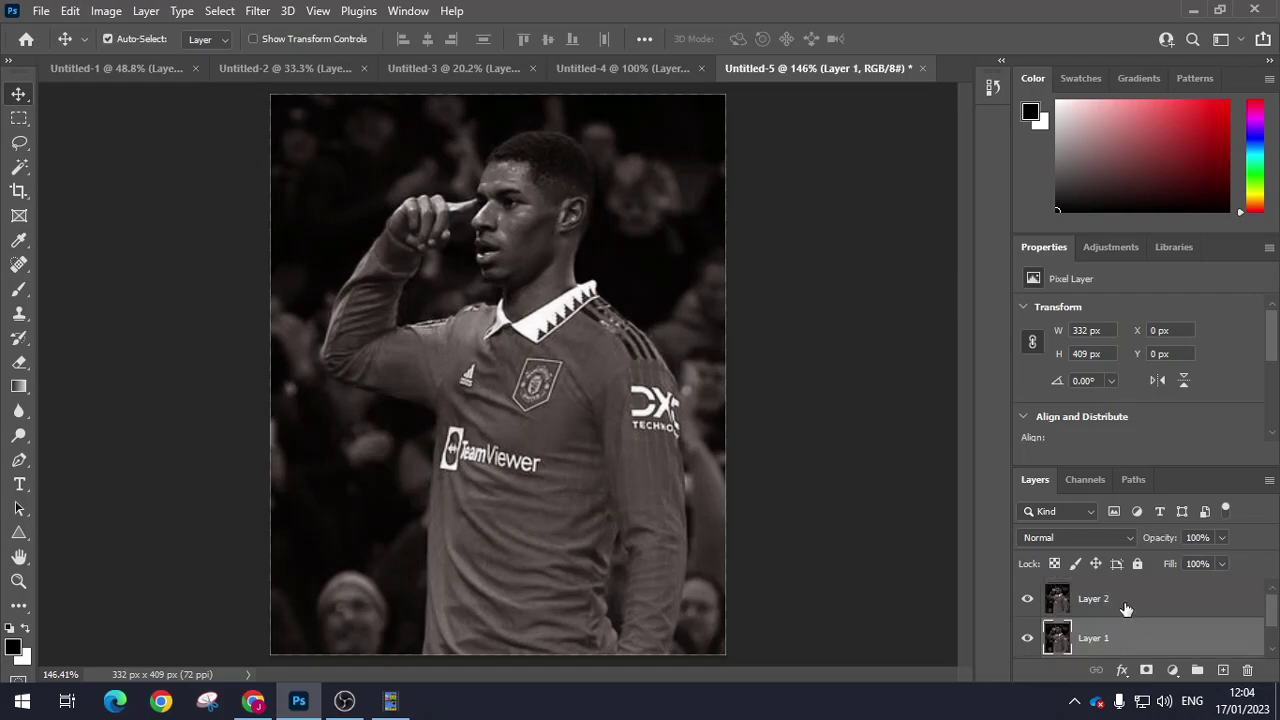
click(1125, 604)
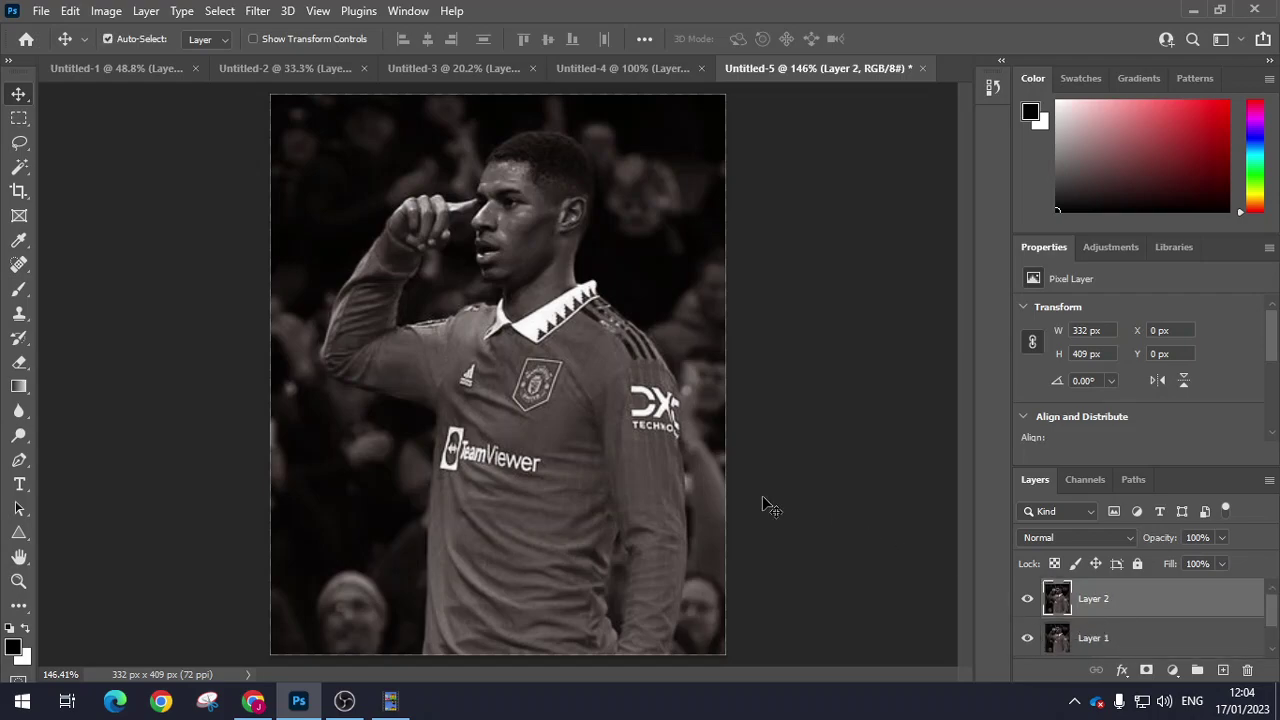
Step: Select a horizontal strip about 320 × 39 px across the player's eyes on the duplicate layer and shift it slightly left to X -6 px
click(19, 119)
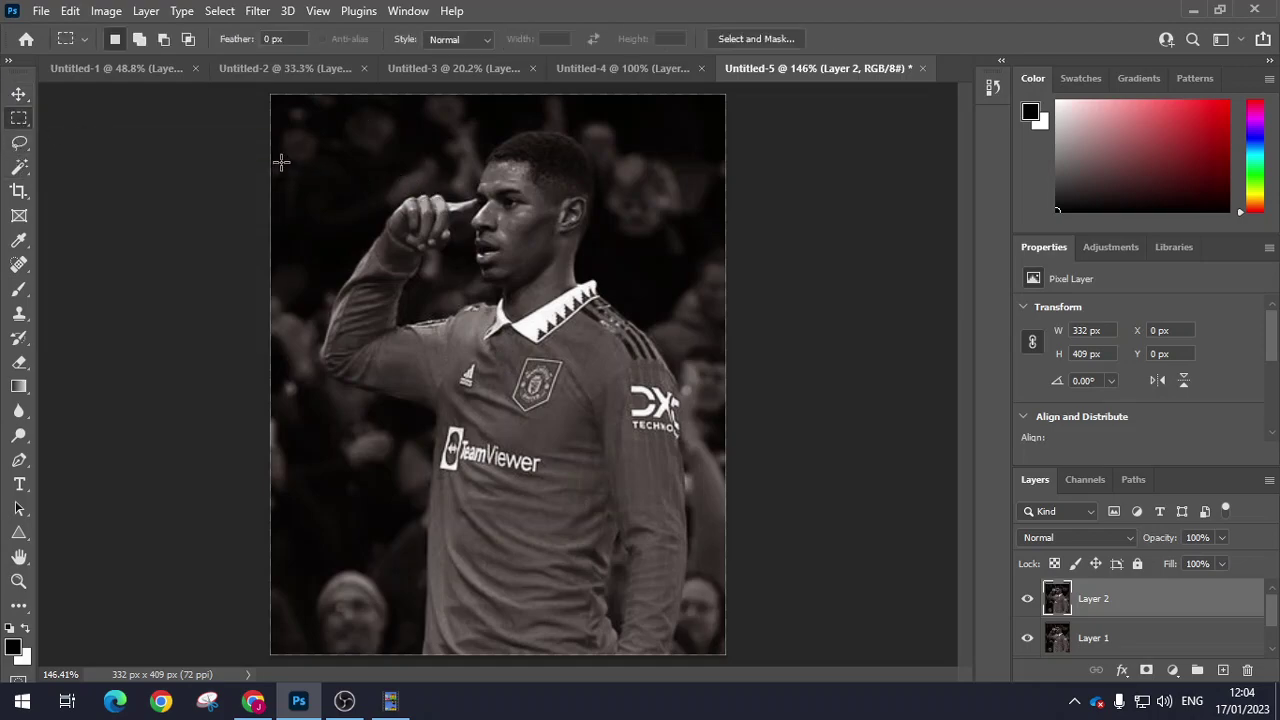
drag(282, 178, 720, 230)
drag(622, 218, 611, 218)
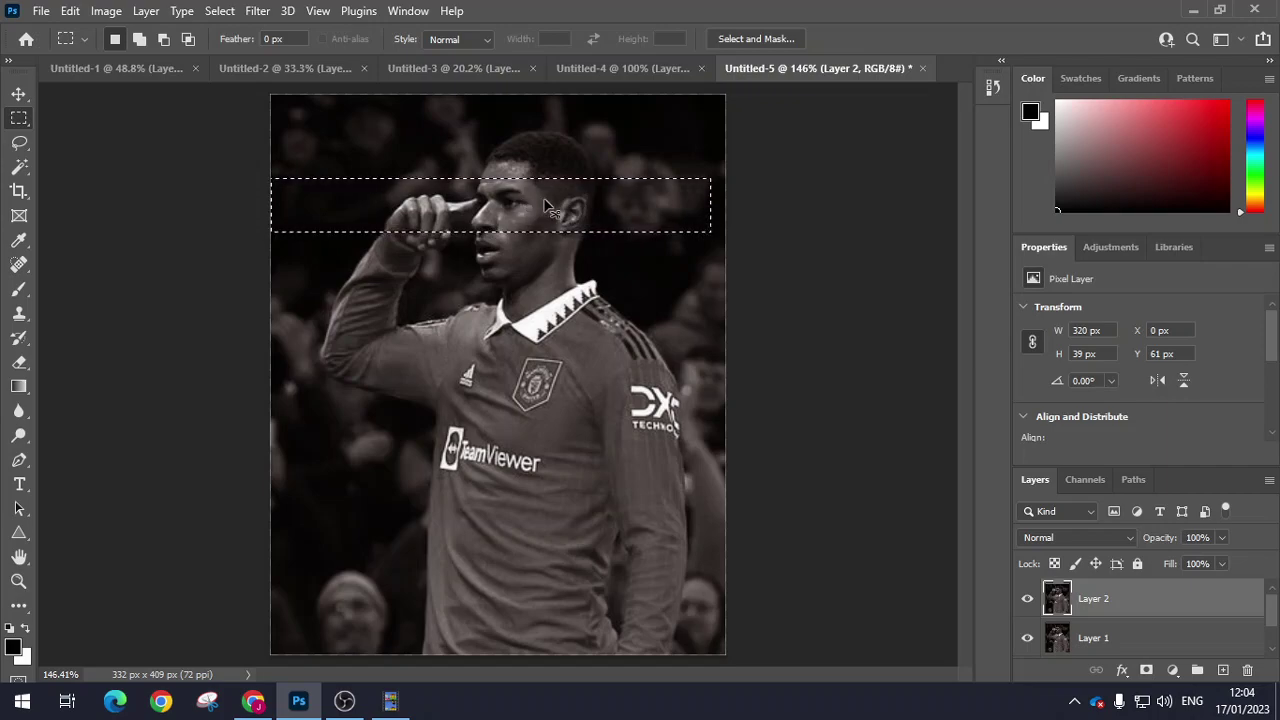
mouse_move(545, 200)
mouse_down()
mouse_move(556, 198)
mouse_move(537, 201)
mouse_up()
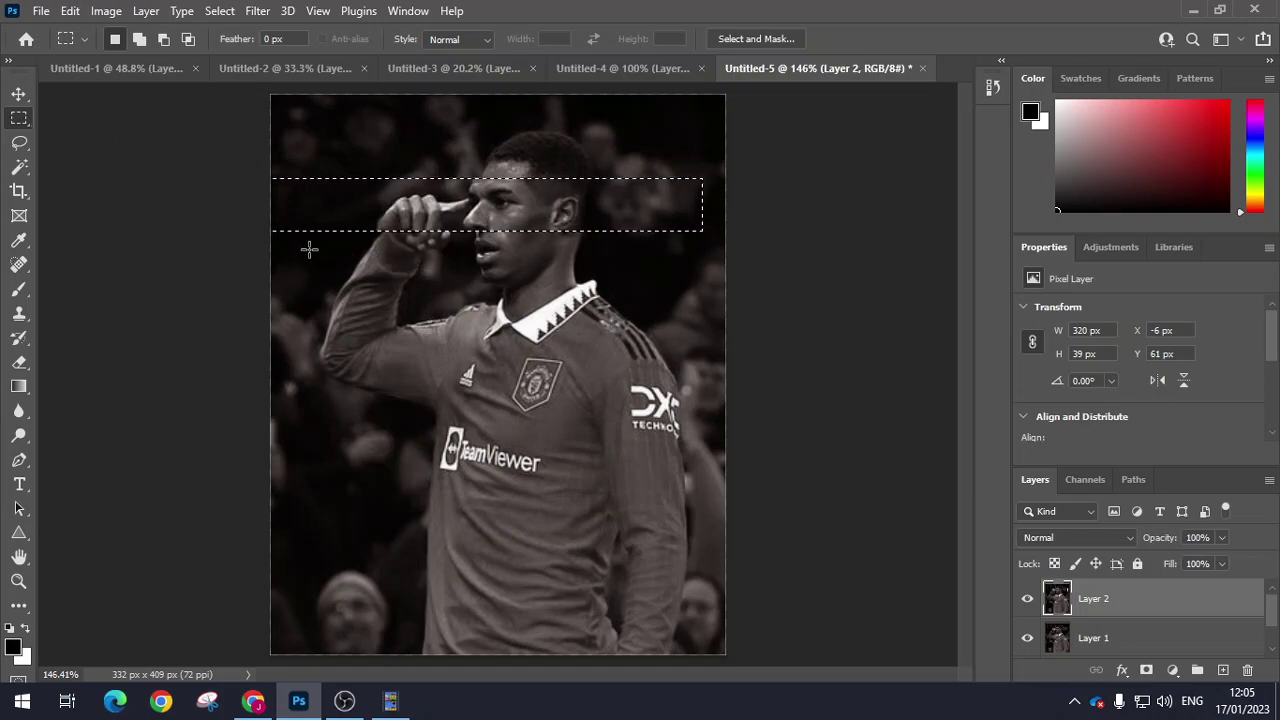
Step: Shift a 291 × 20 px strip across the mouth right to X 36 px and a 311 × 17 px strip across the collar left to X 0
drag(306, 238, 676, 258)
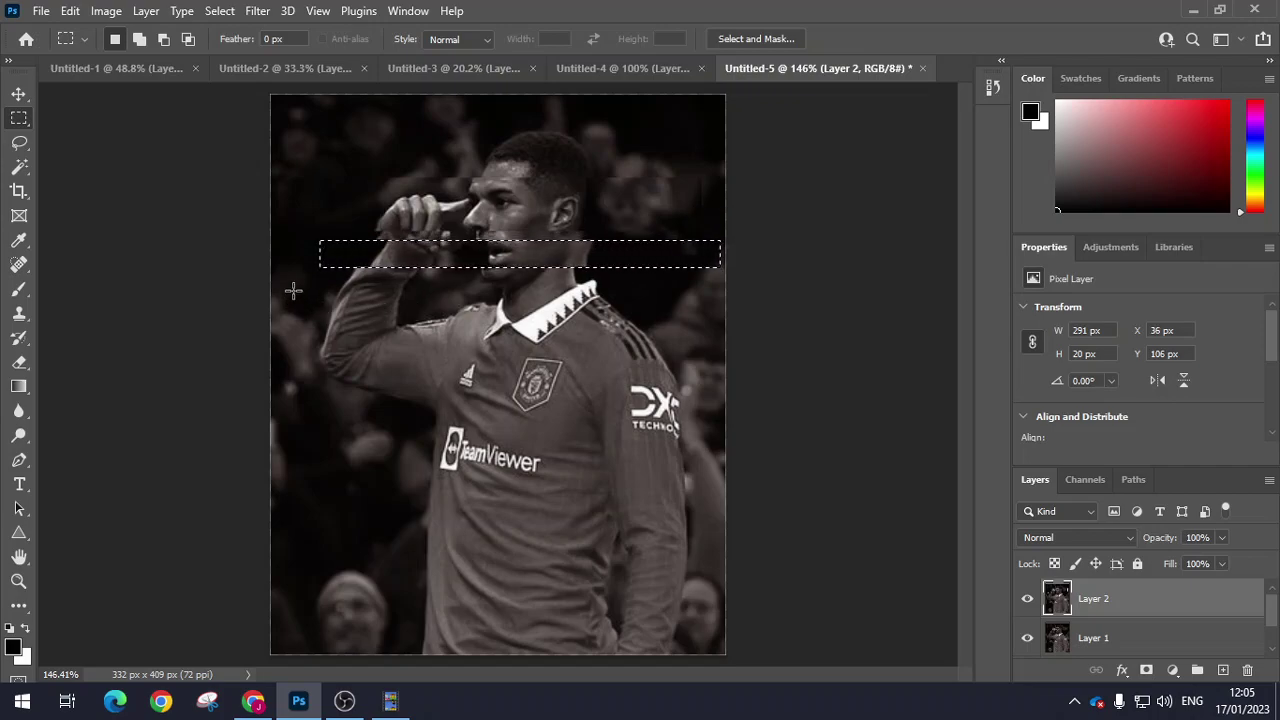
drag(665, 300, 722, 314)
drag(648, 310, 625, 313)
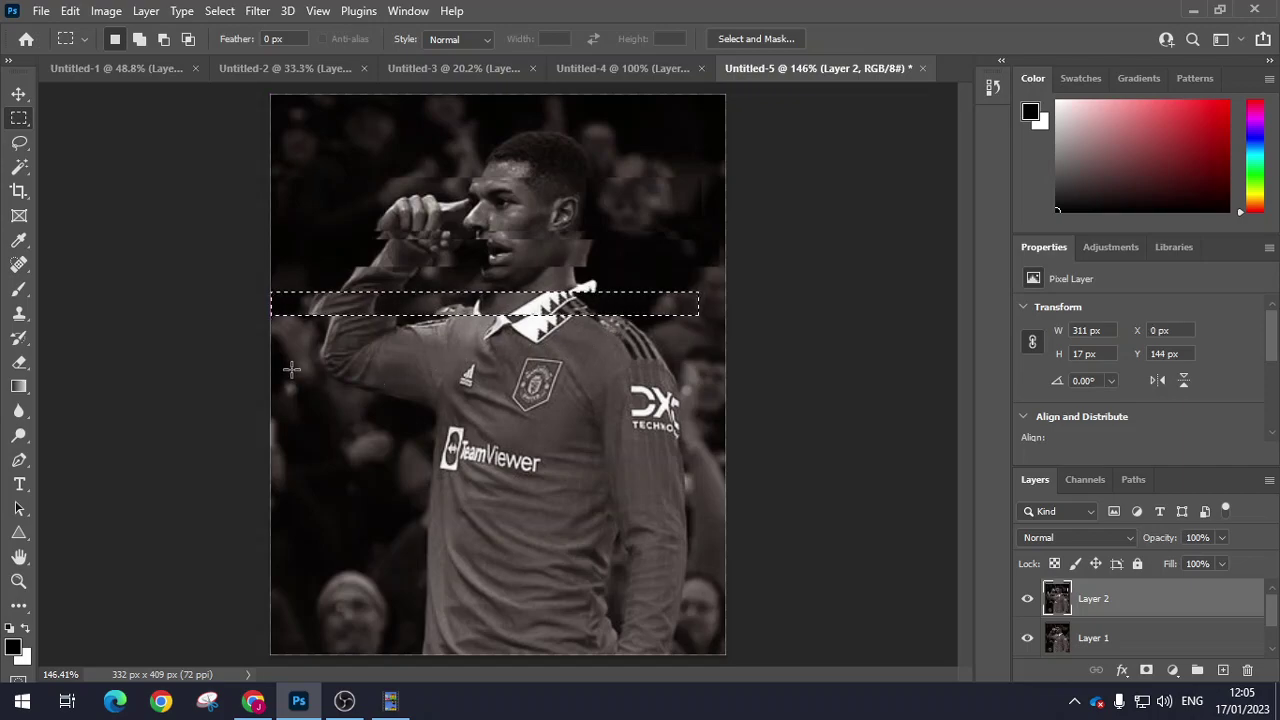
Step: Shift a 306 × 42 px strip across the club crest right to X 30 px and a 315 × 33 px strip across the sponsor logo left to X -6 px
drag(292, 353, 713, 410)
drag(617, 373, 633, 378)
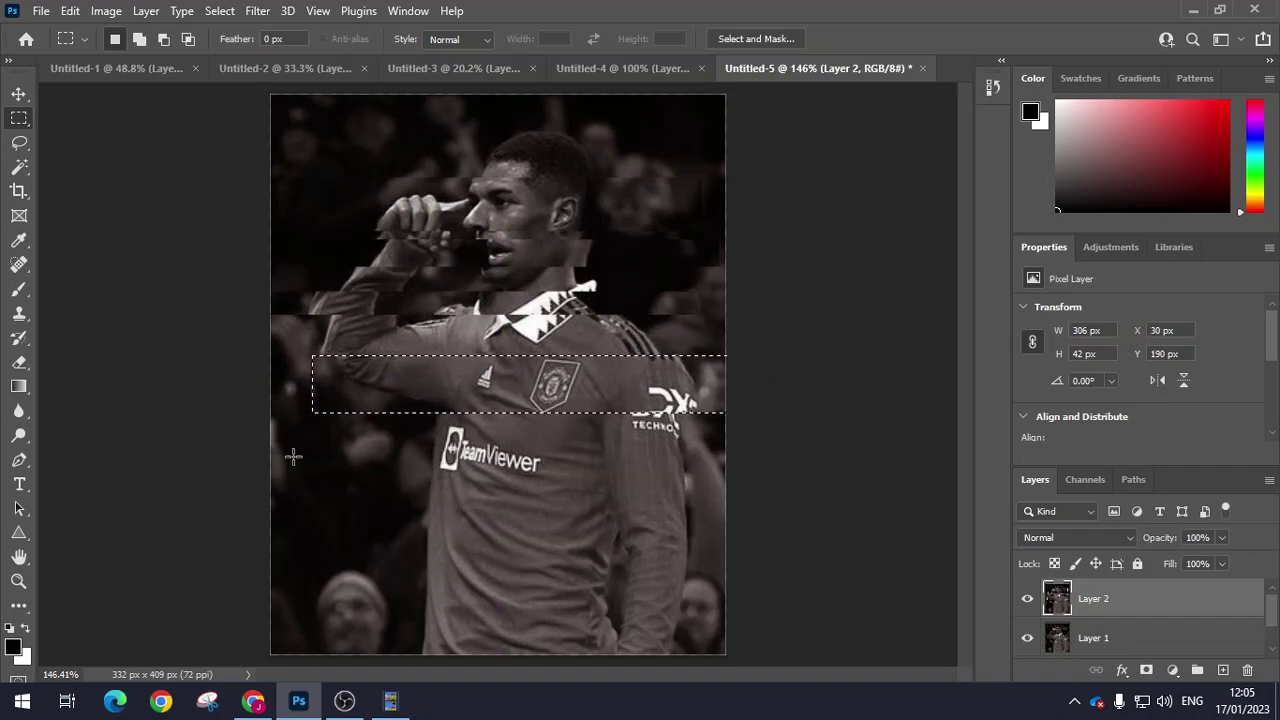
drag(278, 455, 648, 482)
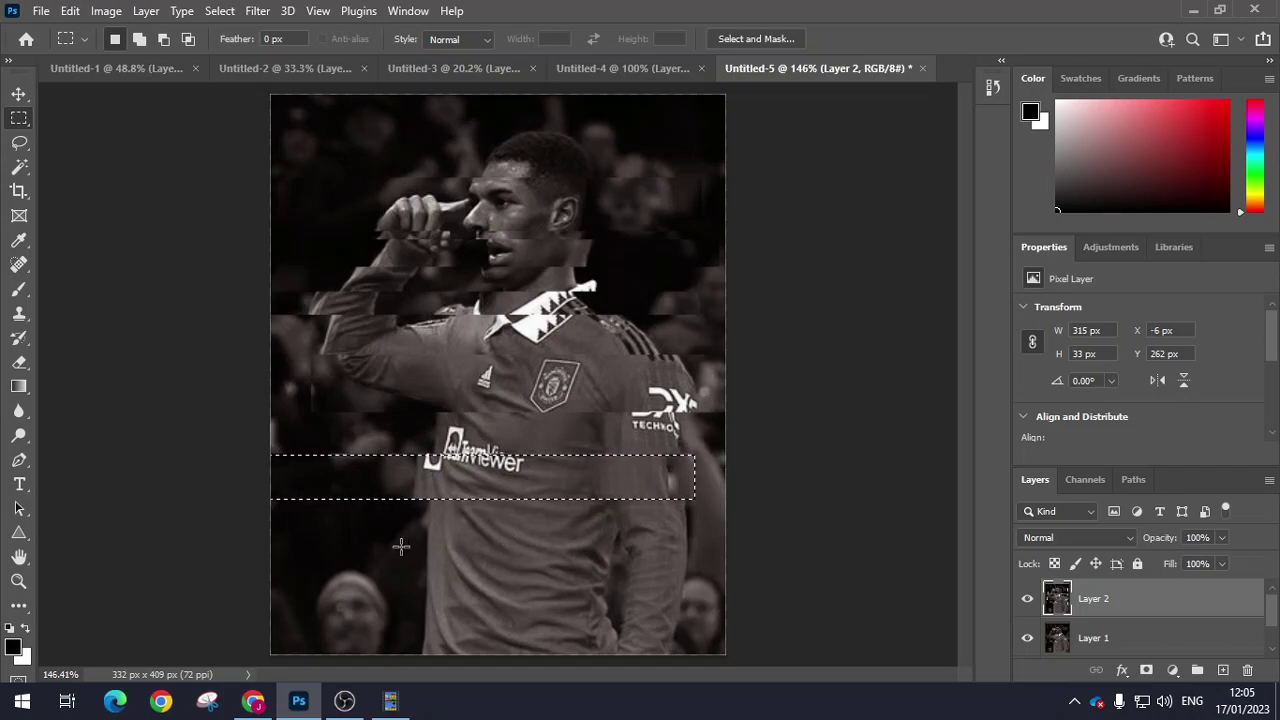
Step: Briefly hide and reshow Layer 1, and shift a 270 × 19 px strip across the lower shirt left to X 46 px
click(1027, 638)
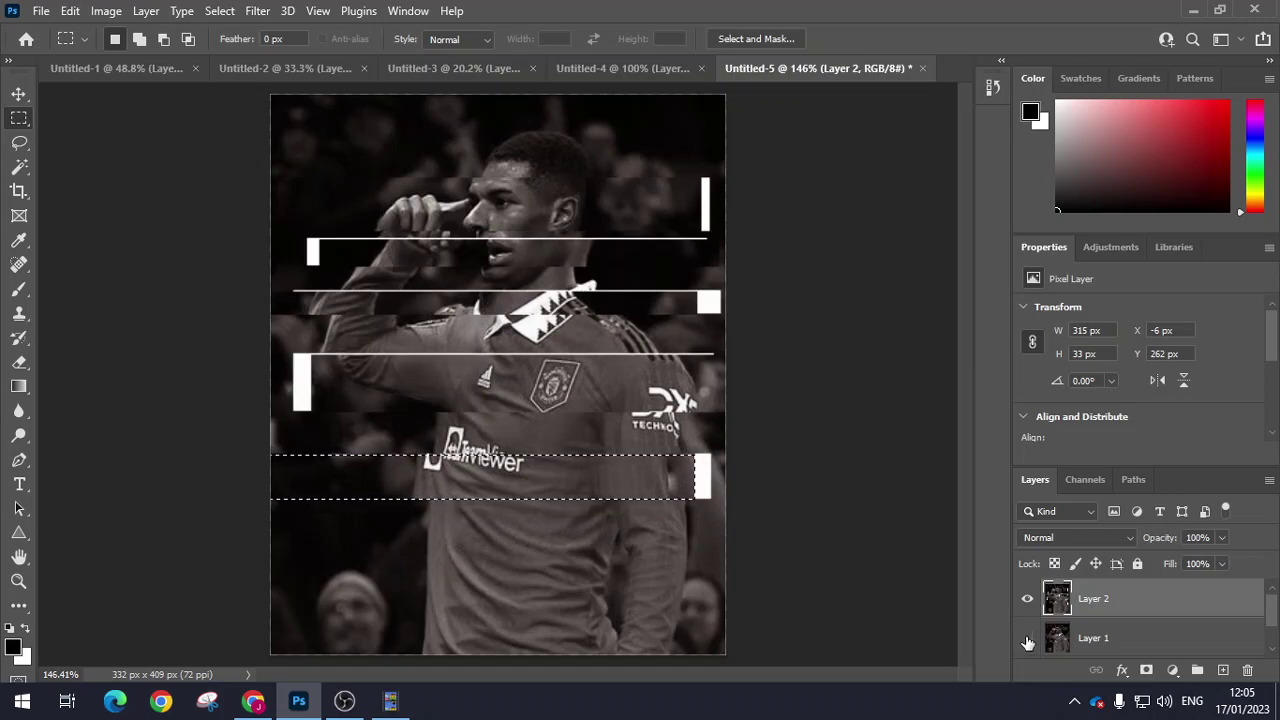
click(1027, 640)
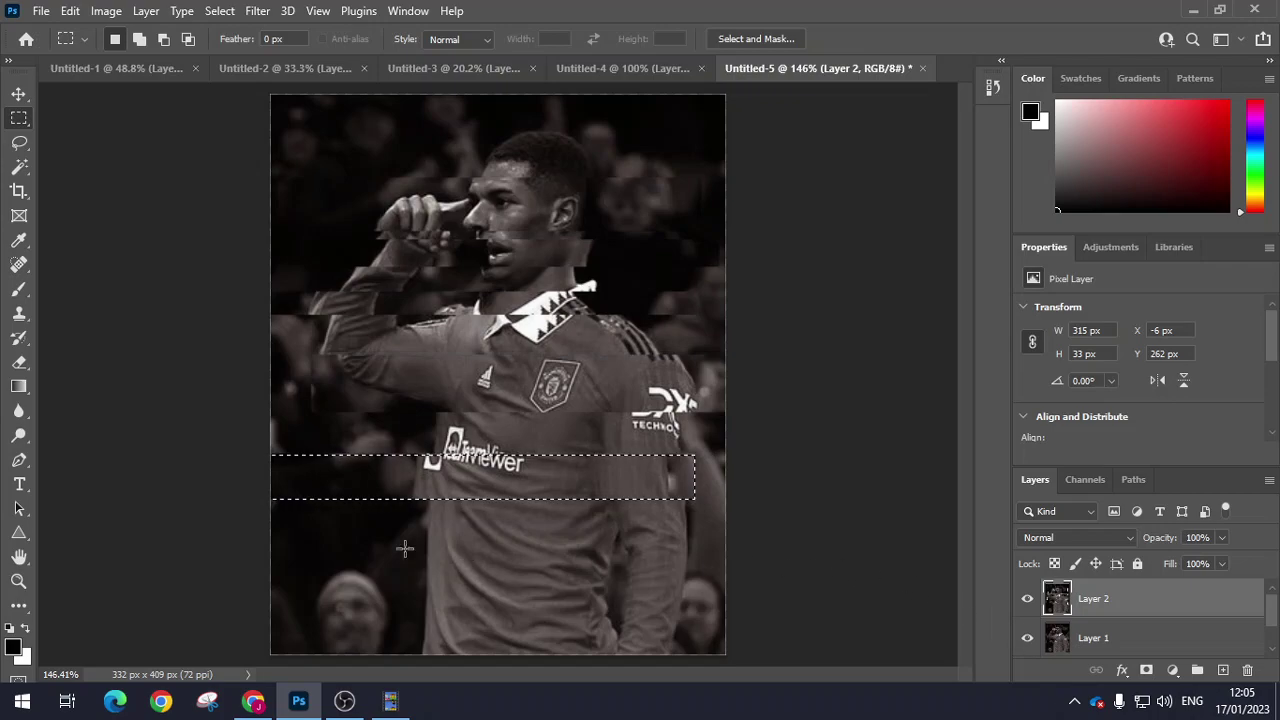
drag(356, 531, 696, 548)
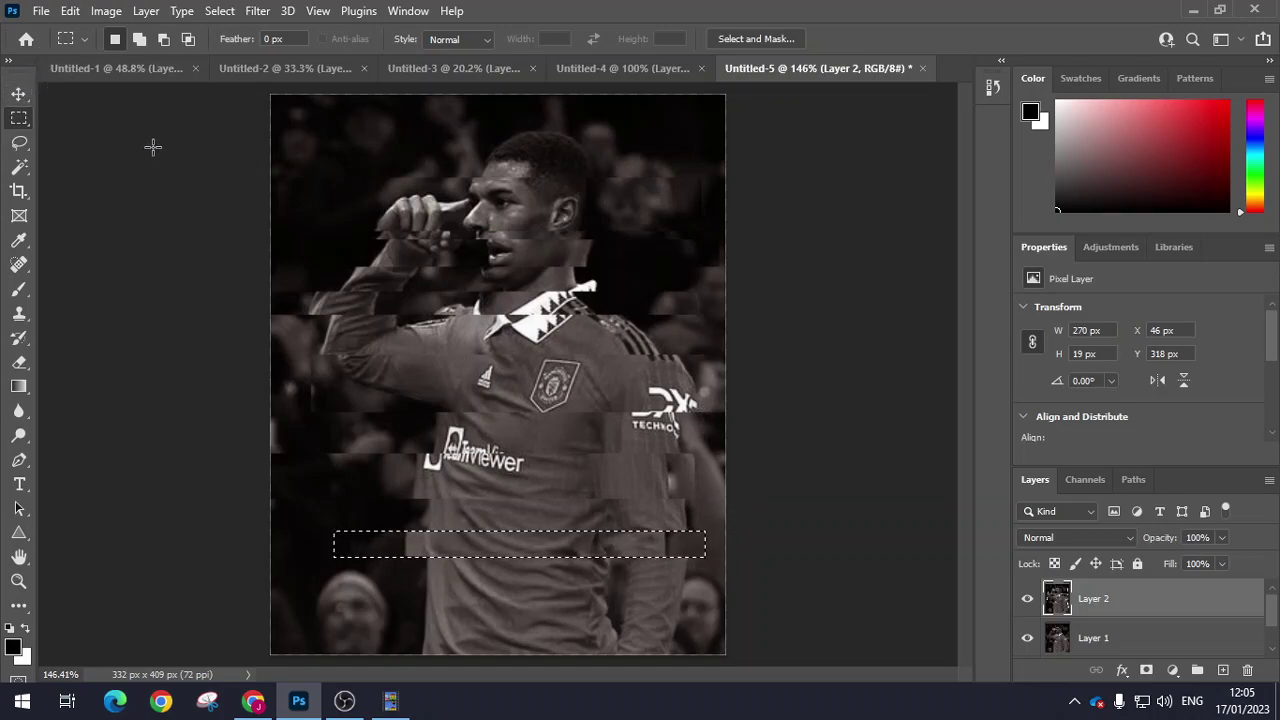
click(19, 95)
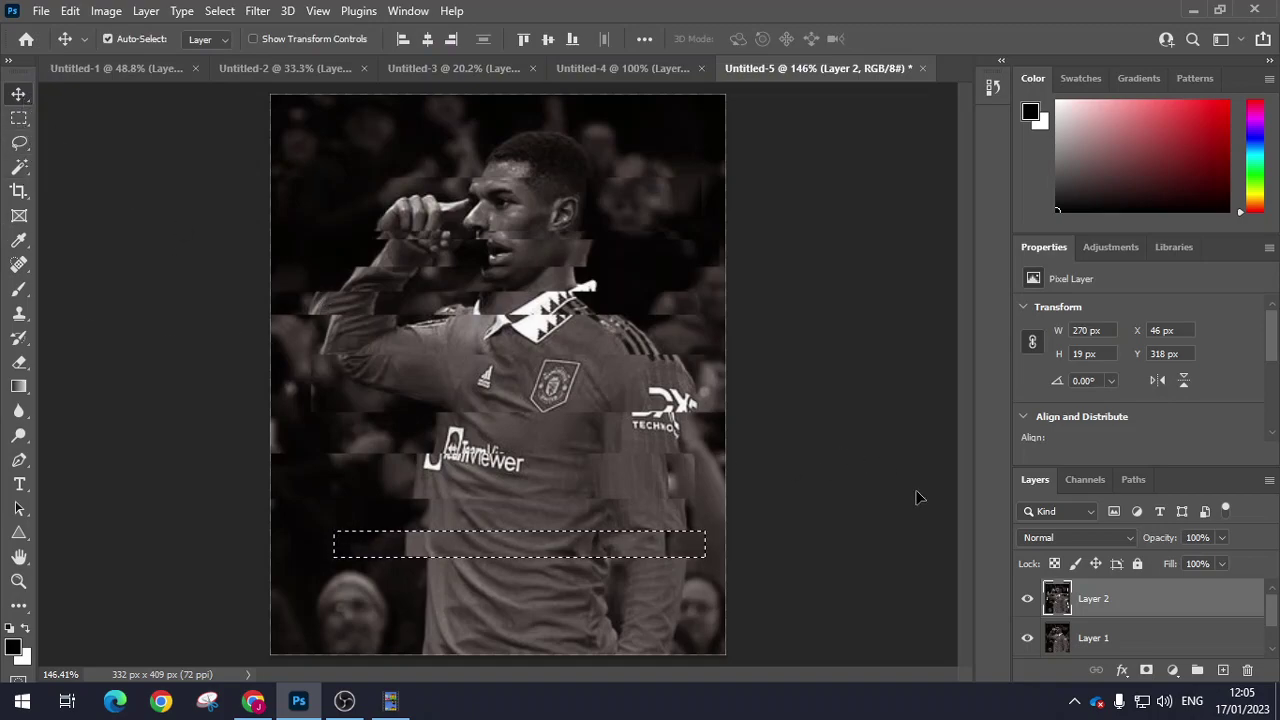
click(776, 464)
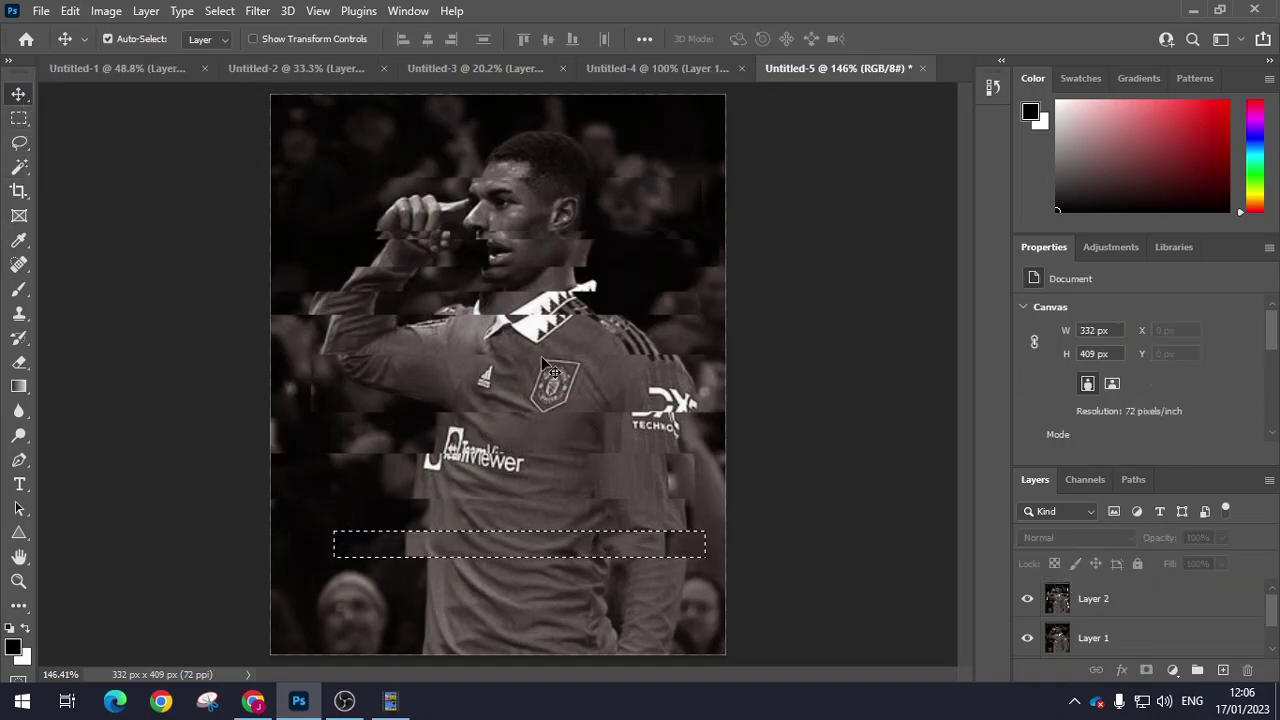
click(19, 120)
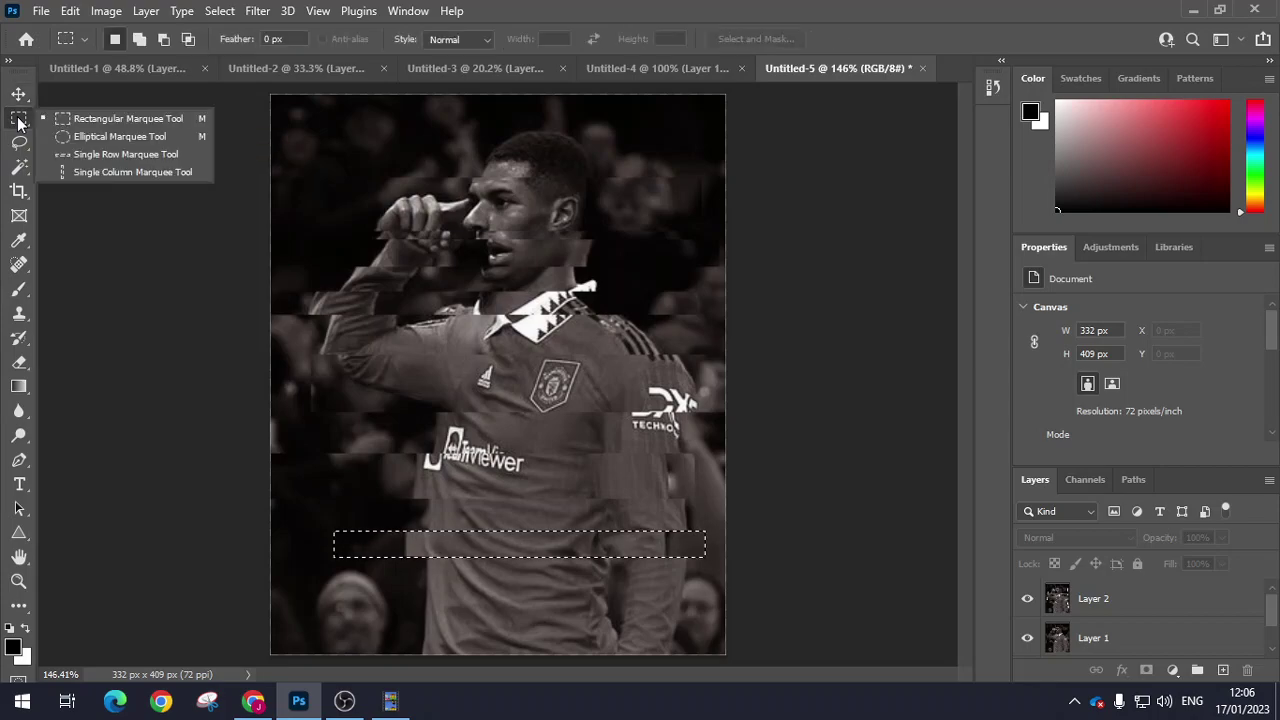
click(121, 118)
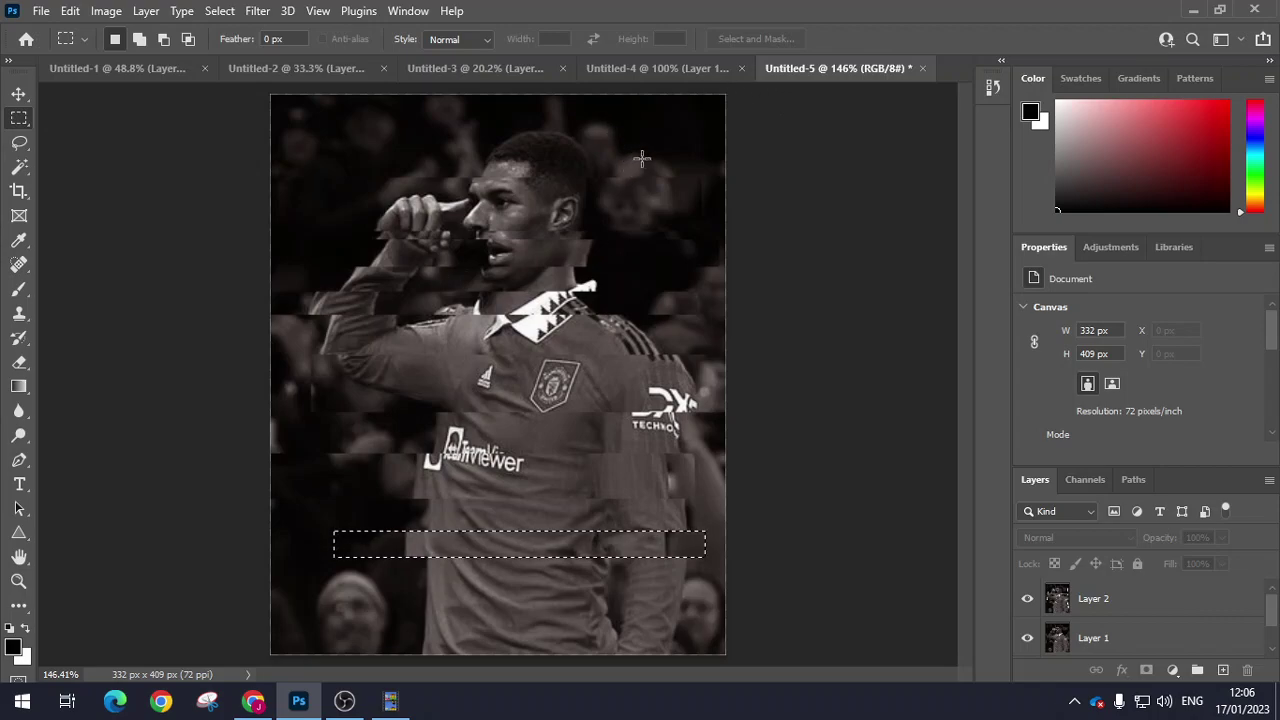
Step: Switch to the Untitled-4 document and convert the trophy celebration photo to black and white with the Default preset
click(650, 70)
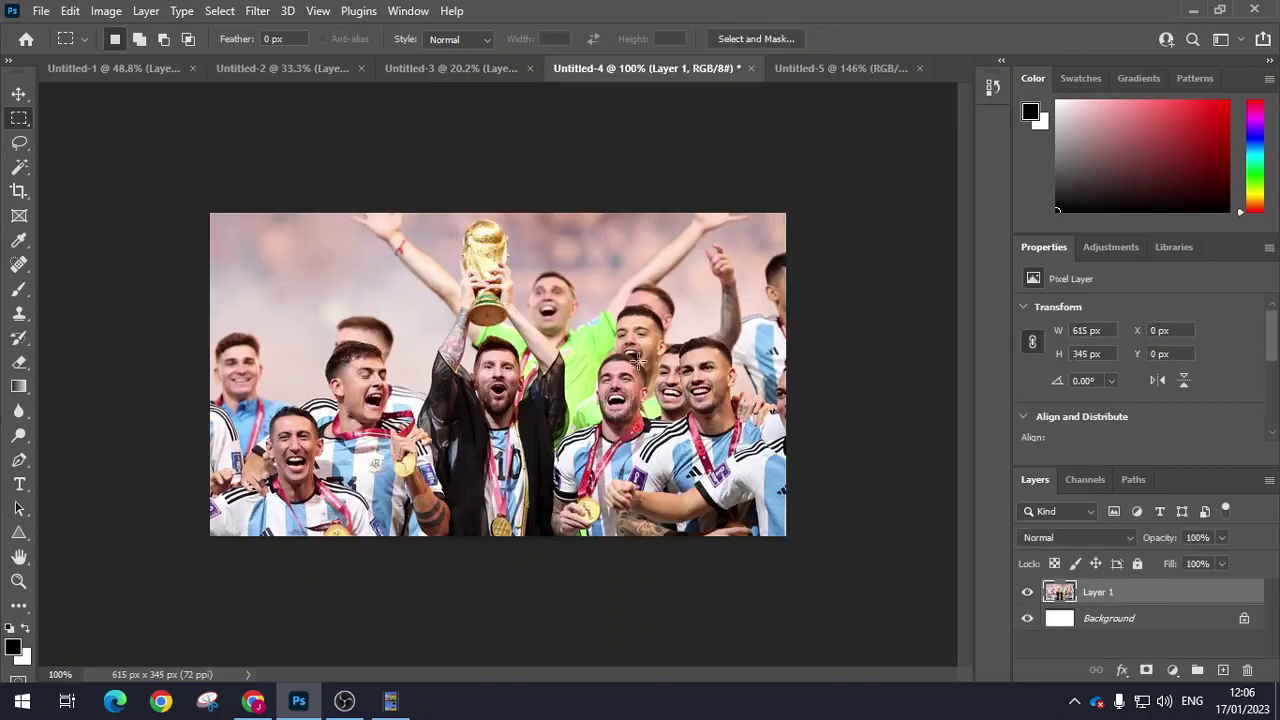
scroll(645, 370, up, 1)
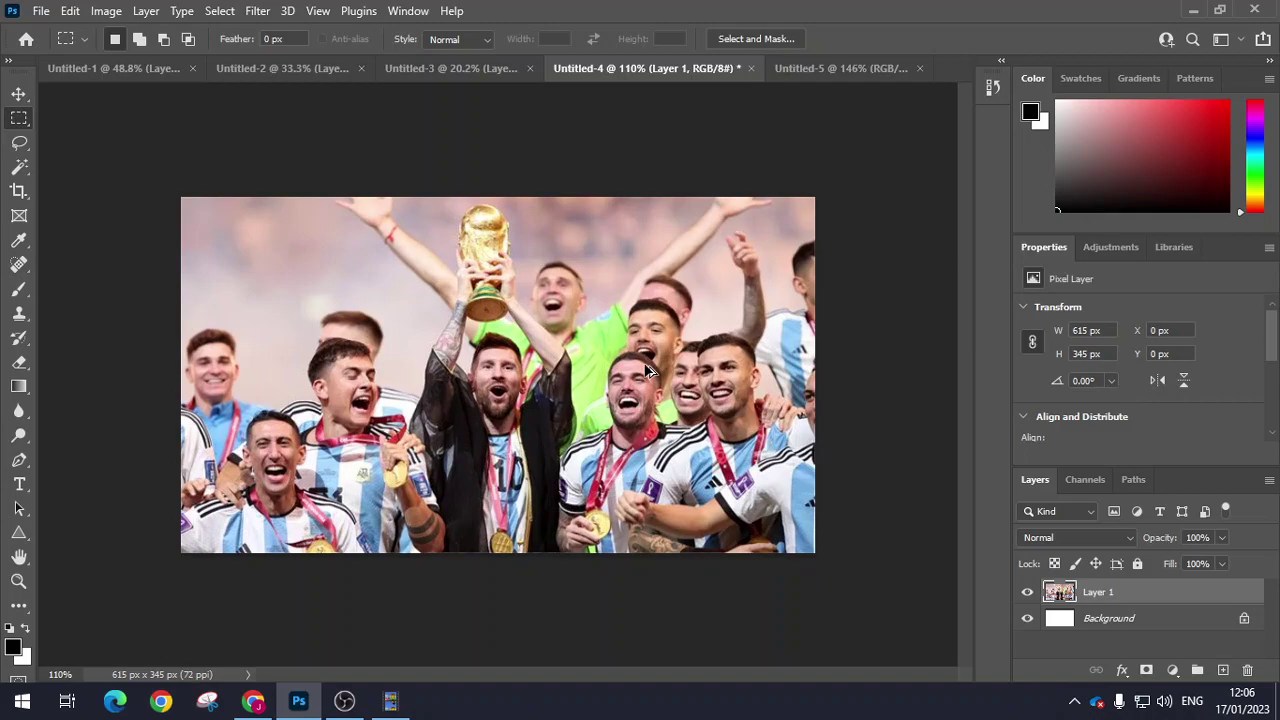
click(106, 11)
mouse_move(155, 60)
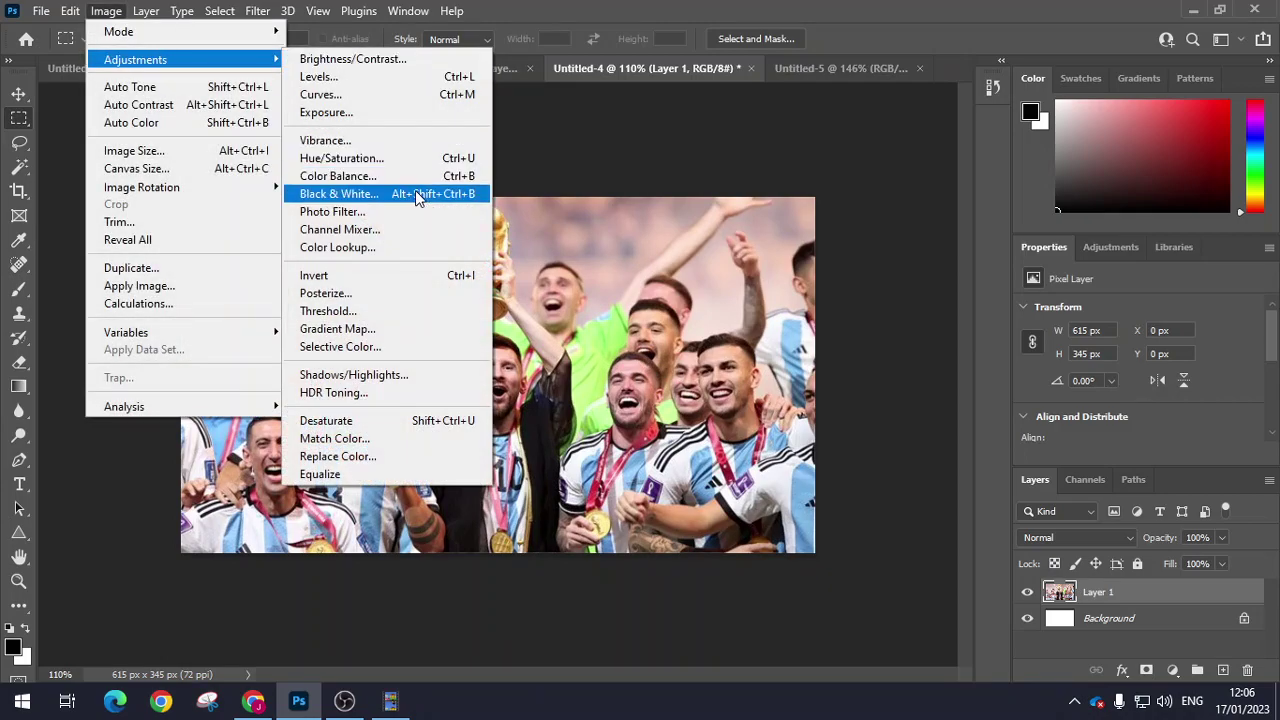
click(415, 193)
drag(980, 54, 1032, 86)
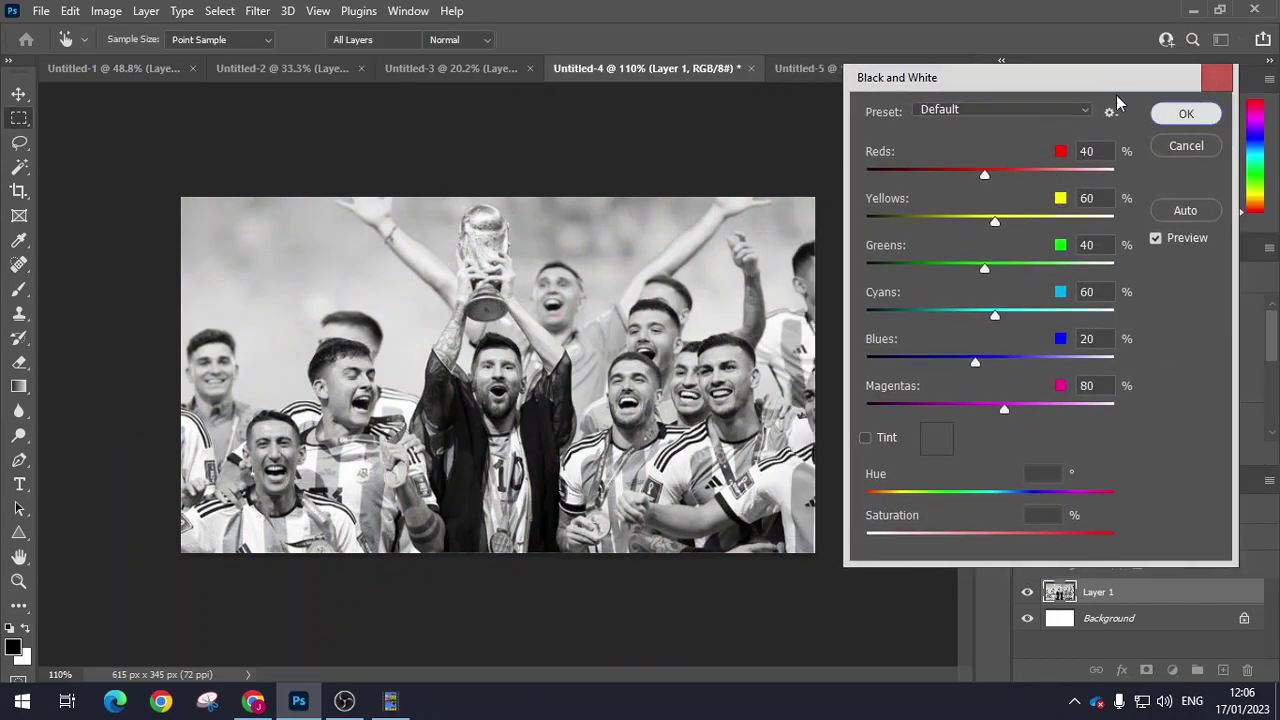
click(1180, 113)
Step: Apply a Color Balance adjustment on the Cyan–Red and Magenta–Green levels of the team photo's midtones for a warm tint
click(104, 11)
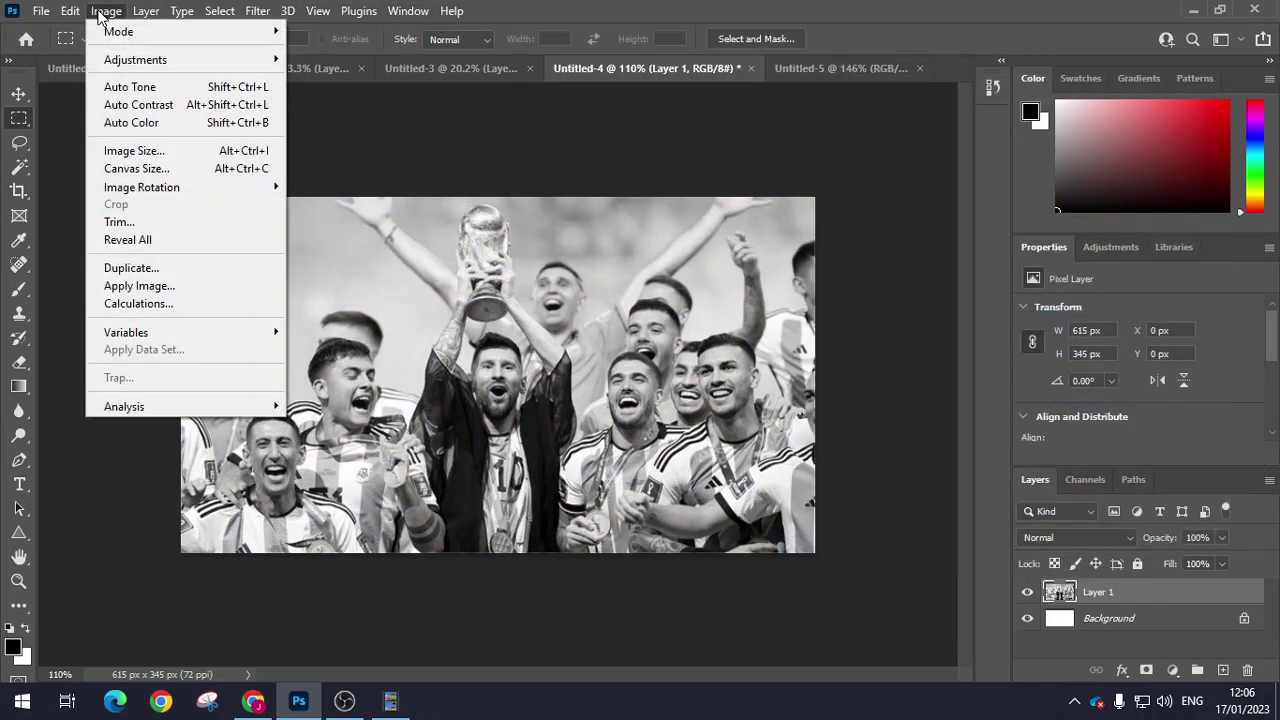
mouse_move(227, 61)
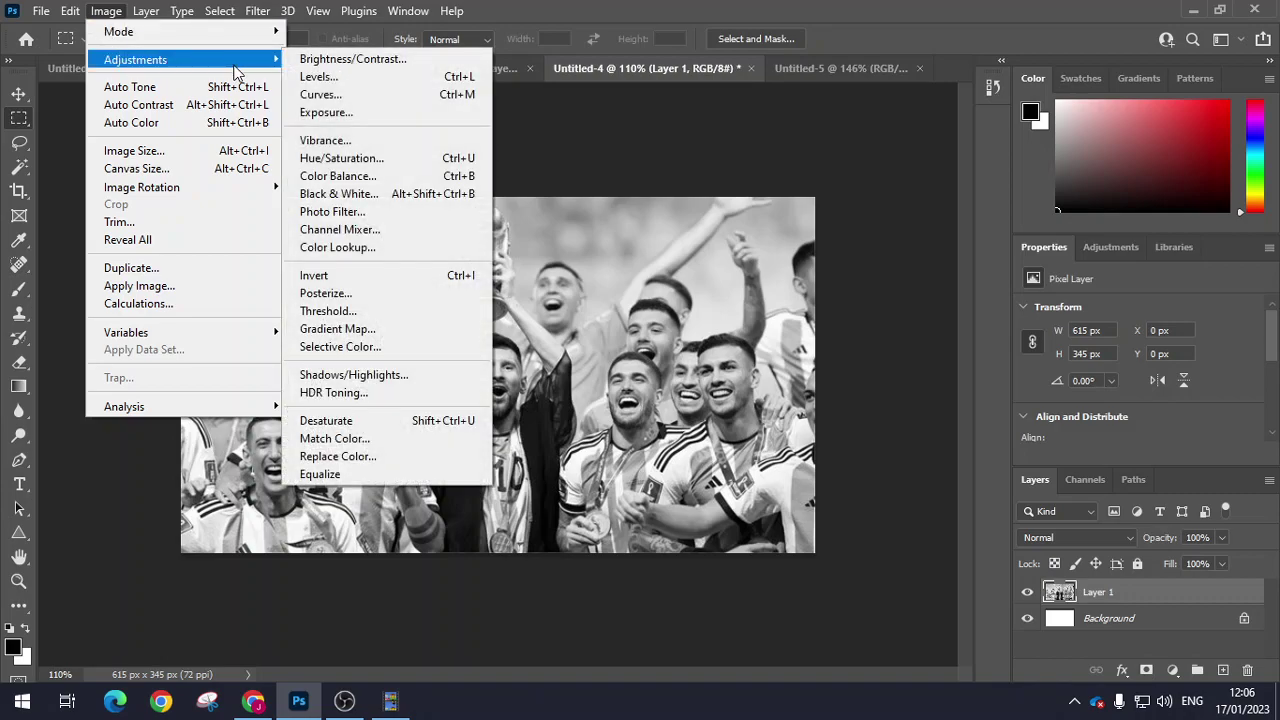
click(429, 176)
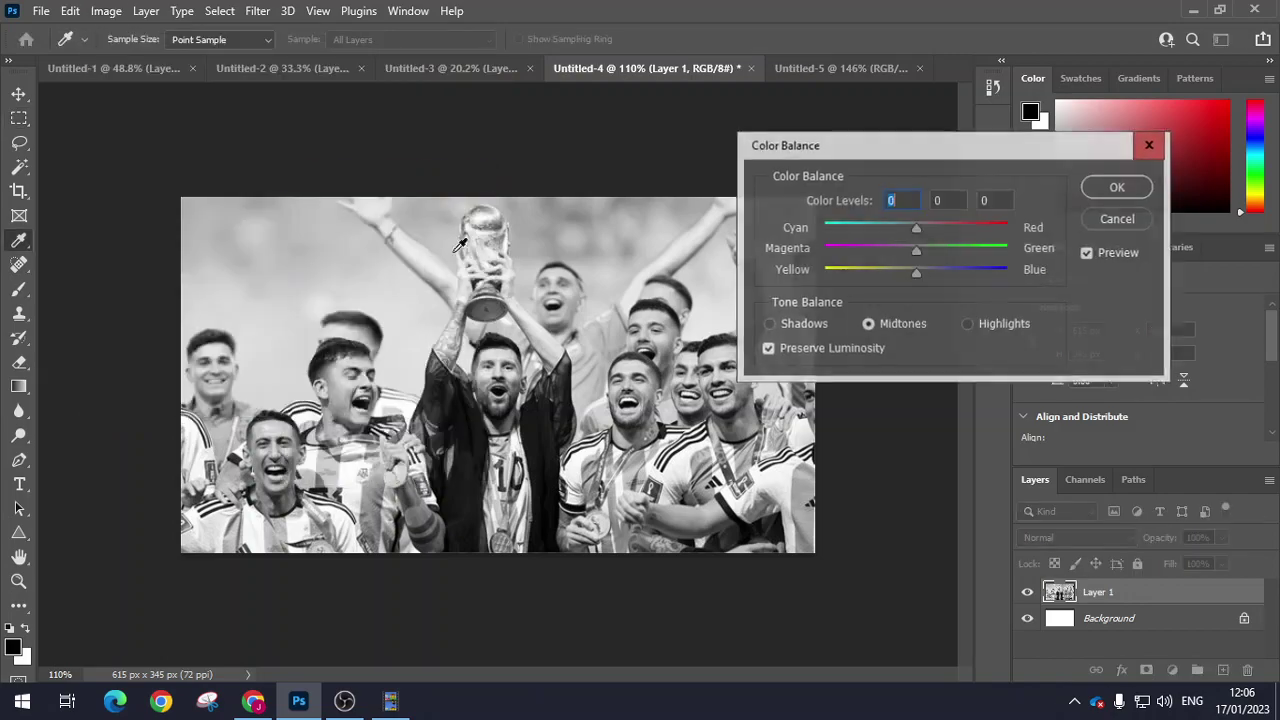
drag(928, 226, 884, 229)
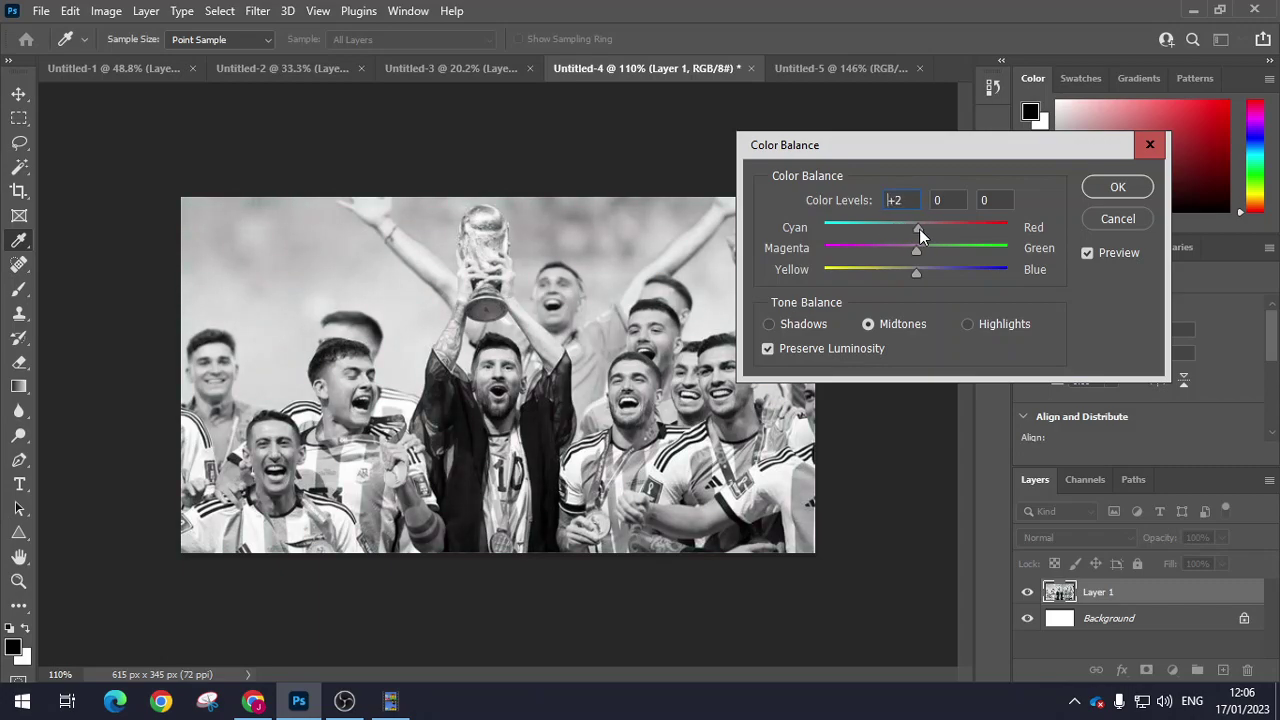
mouse_move(916, 251)
mouse_down()
mouse_move(897, 252)
mouse_move(926, 254)
mouse_move(910, 253)
mouse_move(929, 274)
mouse_move(896, 274)
mouse_move(932, 251)
mouse_move(903, 251)
mouse_up()
click(1112, 188)
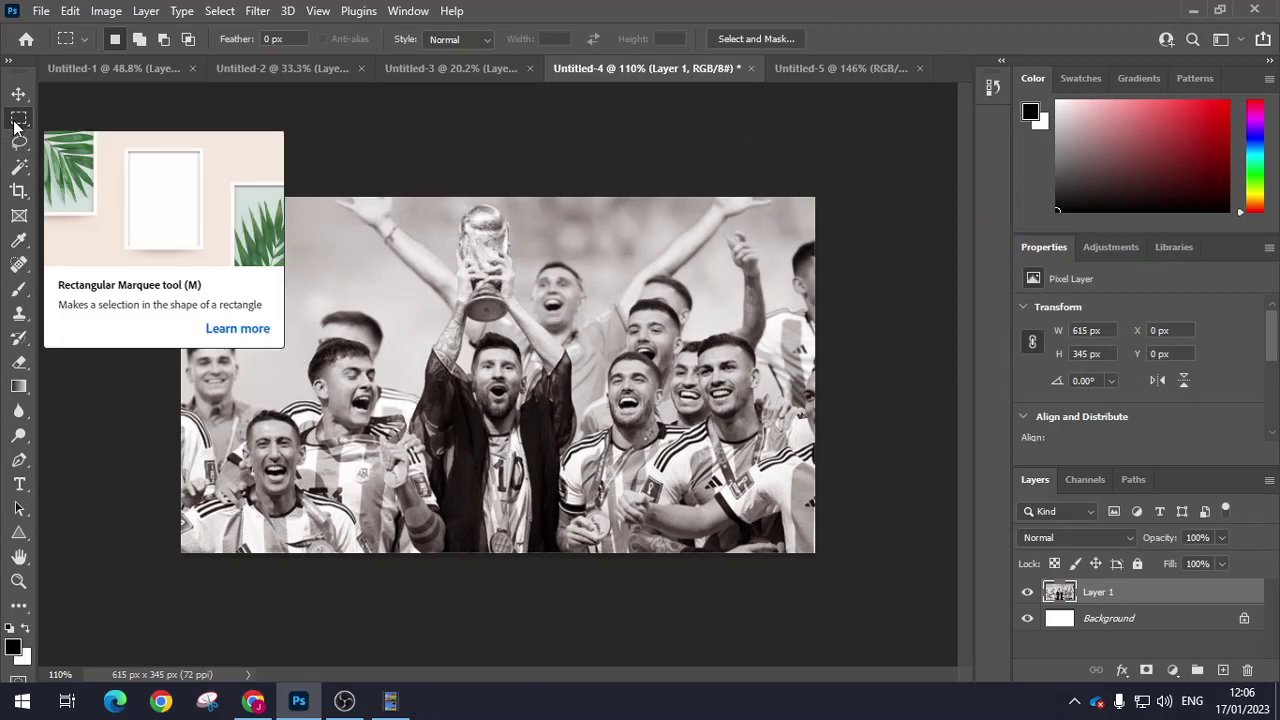
Step: Duplicate the team photo layer and shift an ellipse of 92 × 51 px across the hair of the two leftward heads up-left to X 88, Y 99 px
scroll(515, 380, up, 1)
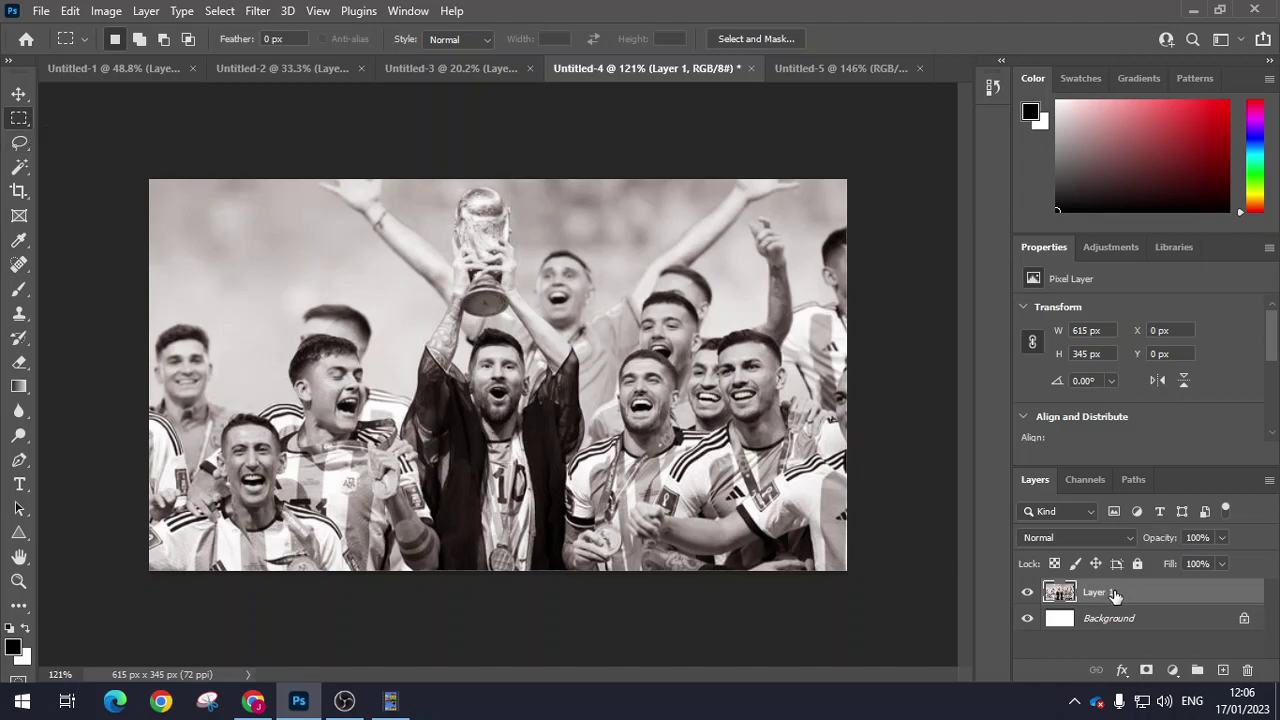
key(ctrl+j)
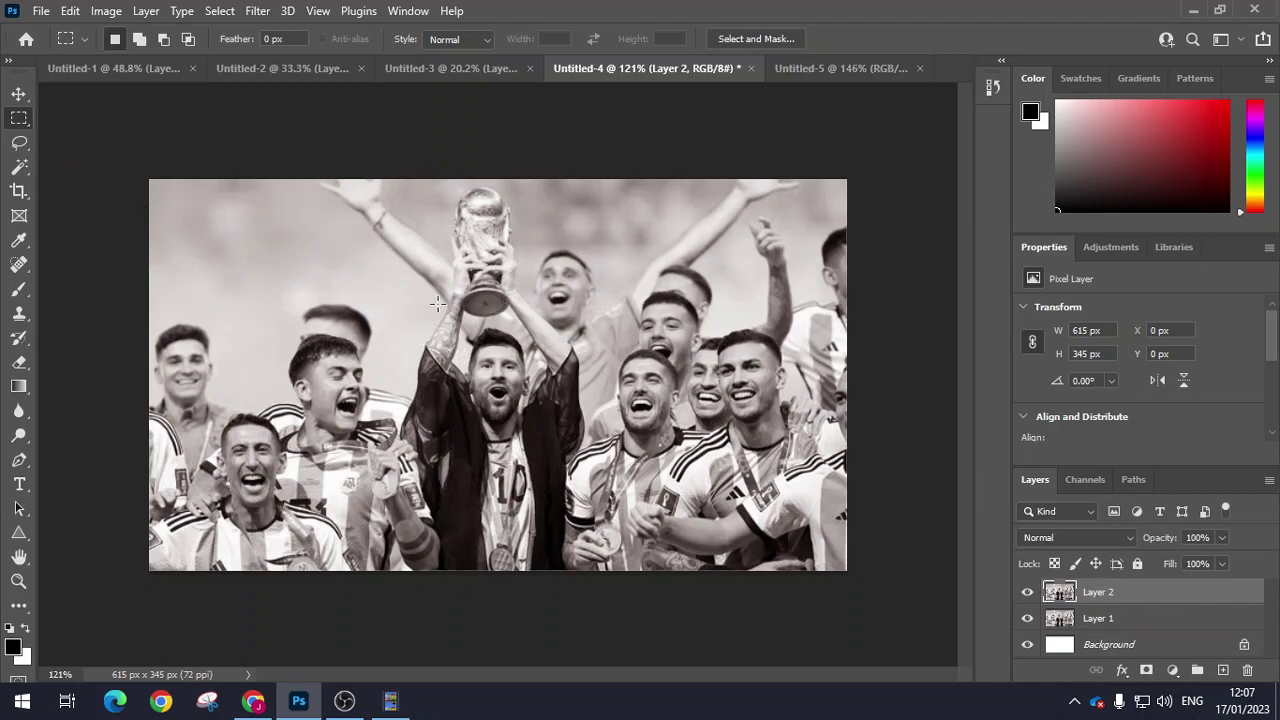
right_click(14, 128)
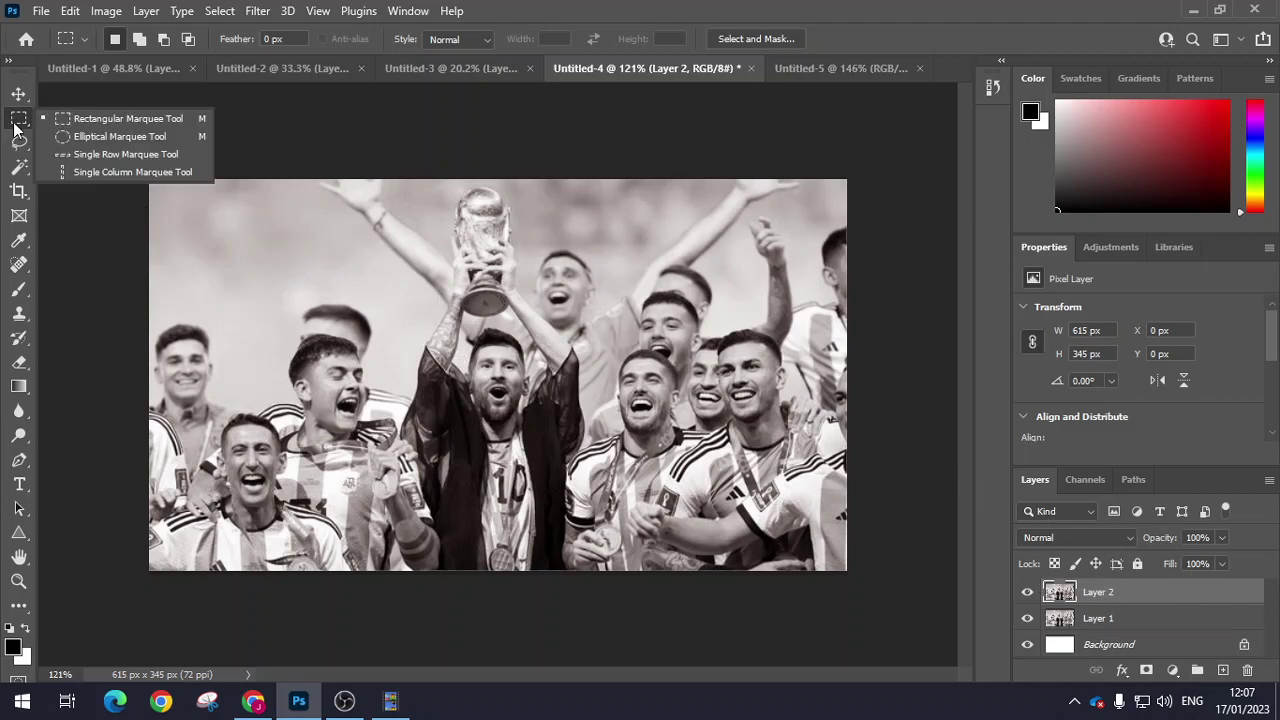
click(120, 137)
drag(266, 308, 371, 366)
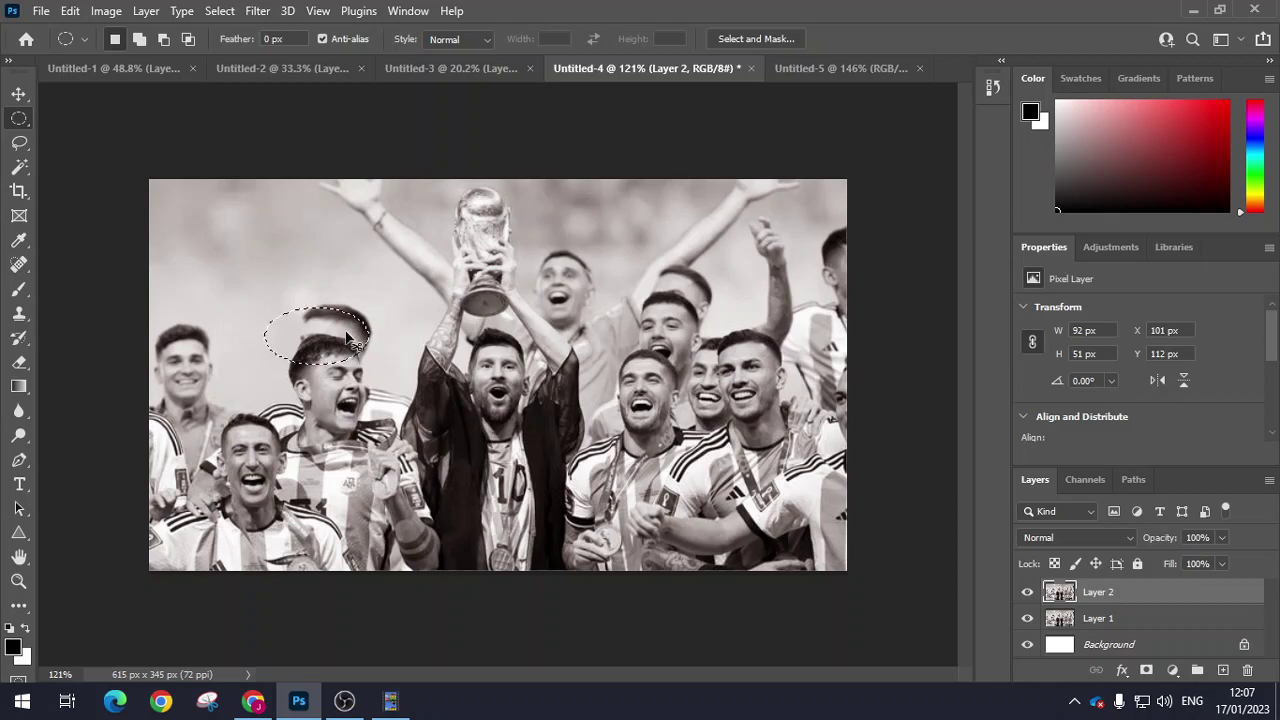
drag(345, 338, 331, 323)
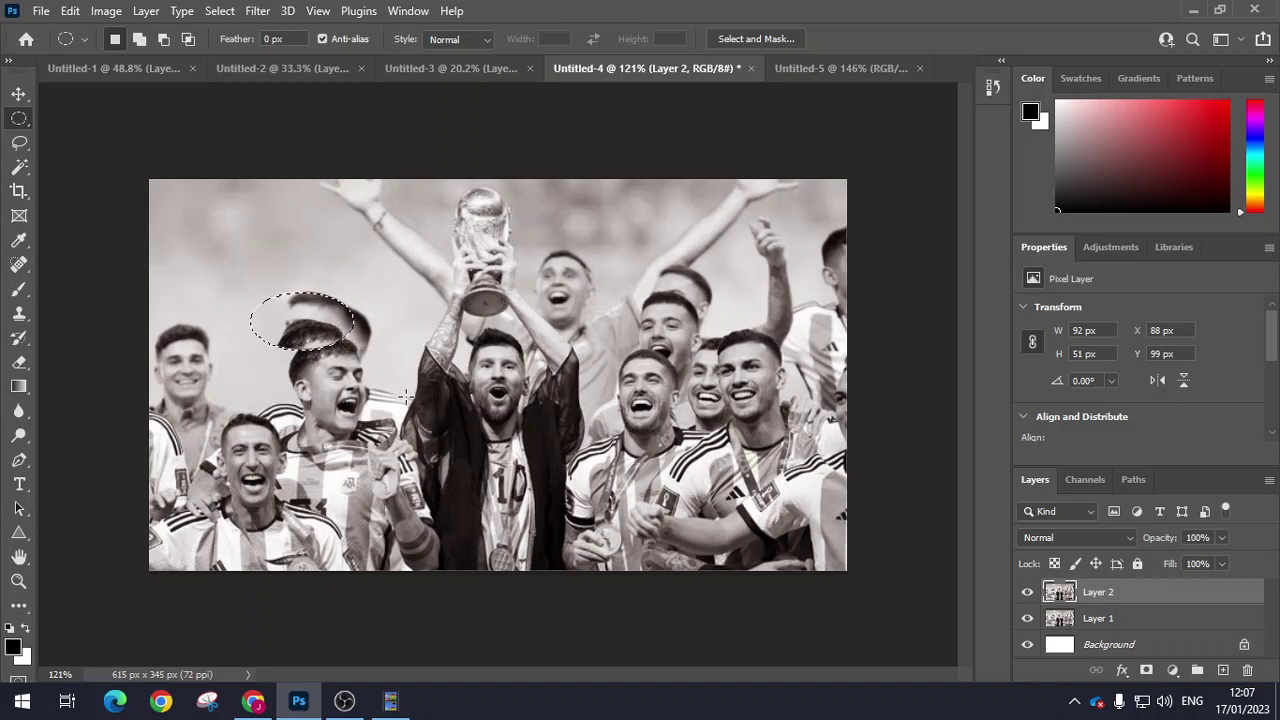
Step: Shift elliptical pieces over the central player's mouth and the trophy left to X 197 and 238 px, and one over the face behind right to X 418 px
drag(381, 379, 548, 432)
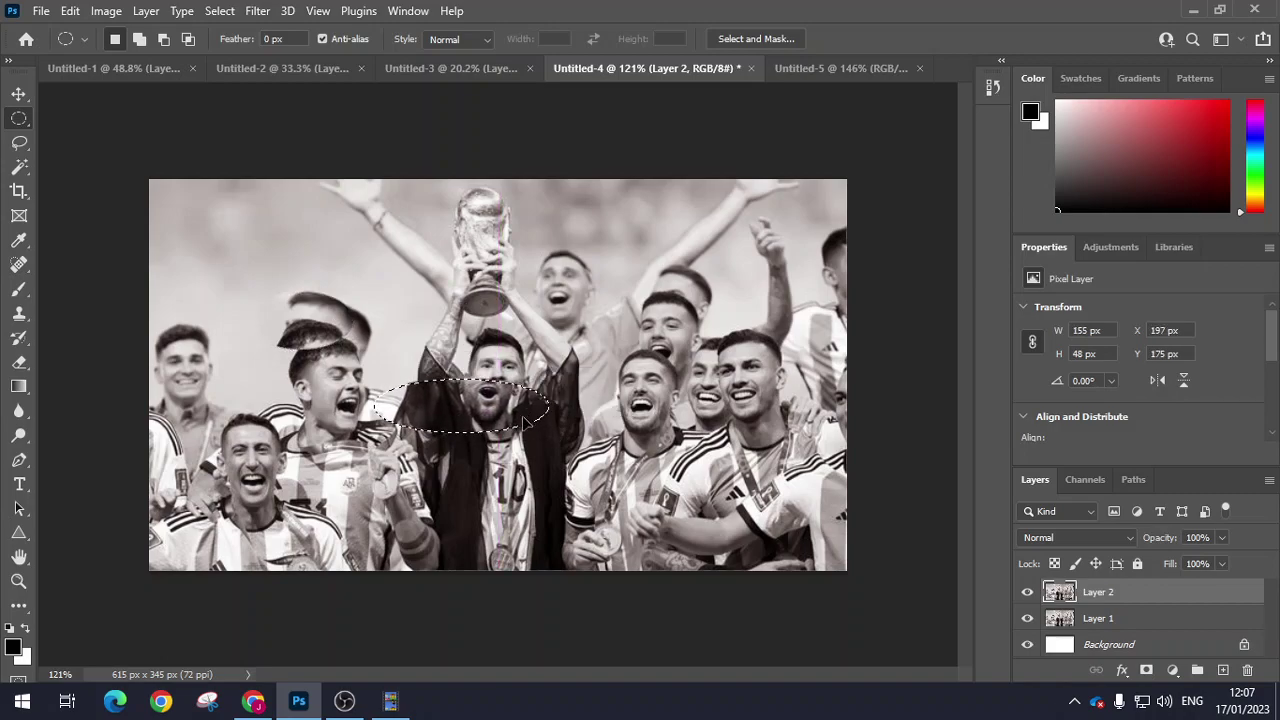
drag(434, 186, 514, 241)
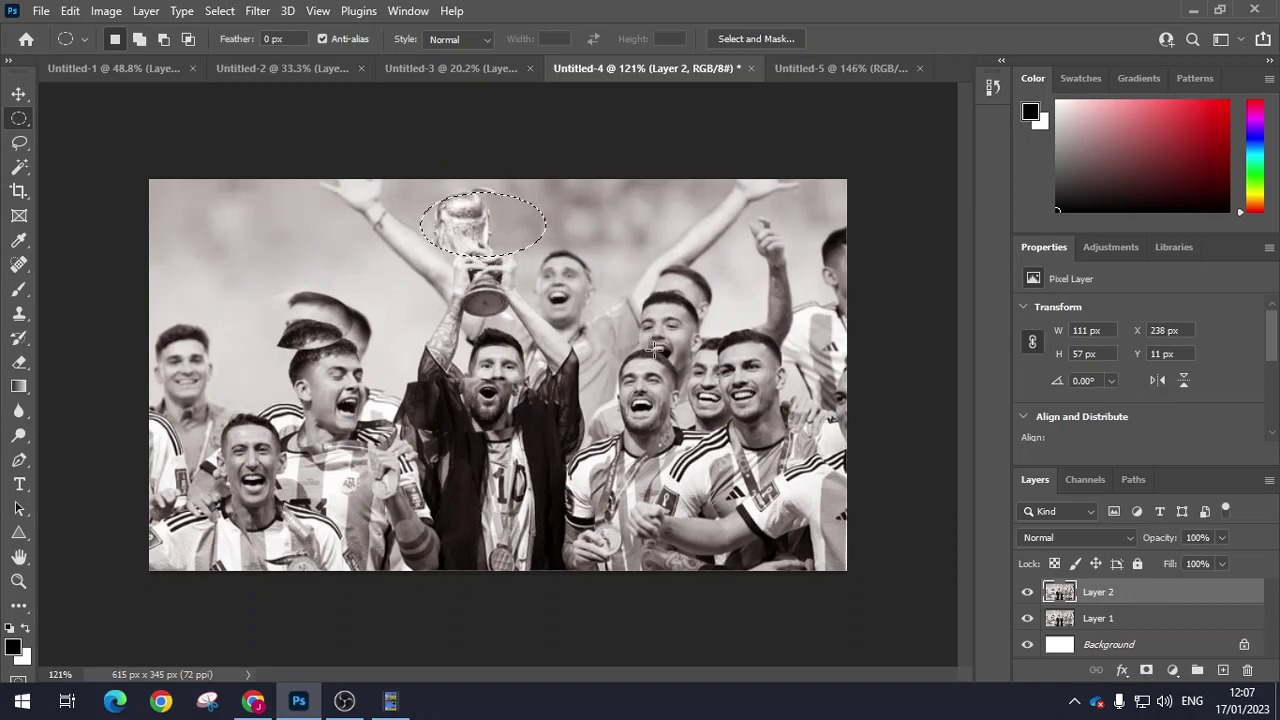
drag(604, 298, 730, 338)
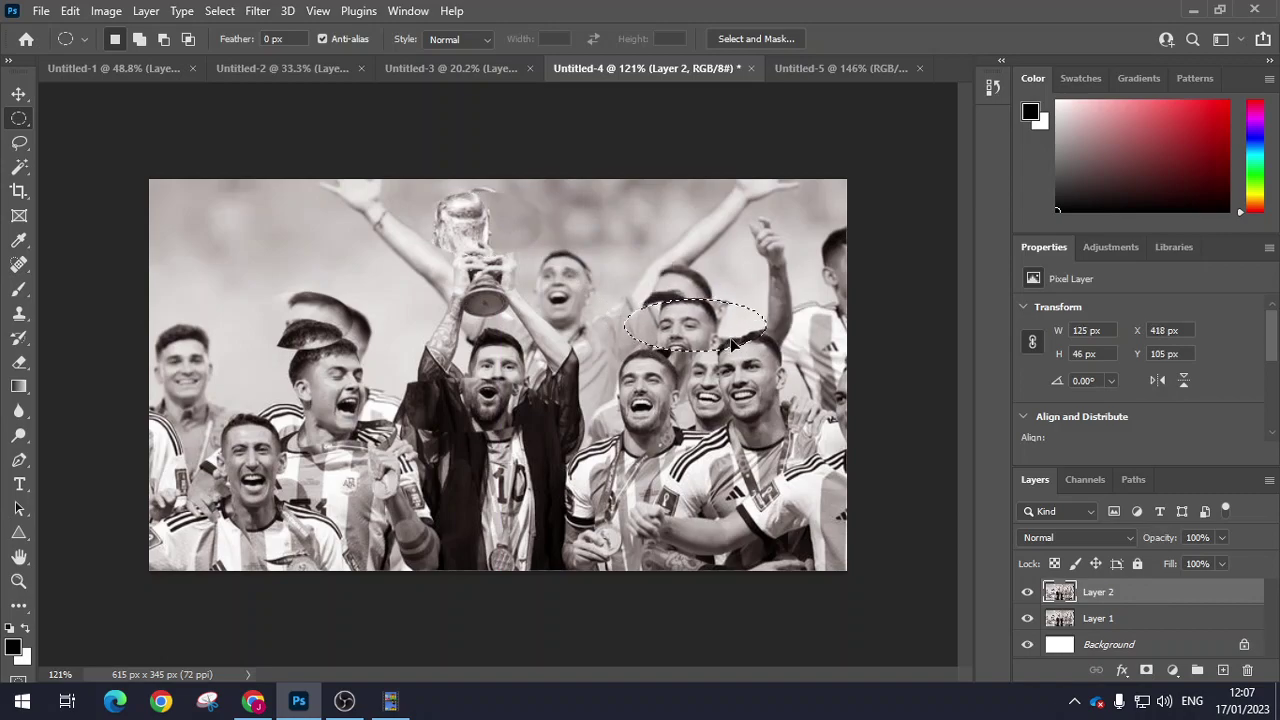
Step: Shift elliptical pieces right: the rightmost smiling player's chin to X 497 px, the central shirts to X 302 px, and the front-left player's mouth to X 53 px
mouse_move(704, 396)
mouse_down()
mouse_move(771, 405)
mouse_move(842, 440)
mouse_move(826, 425)
mouse_up()
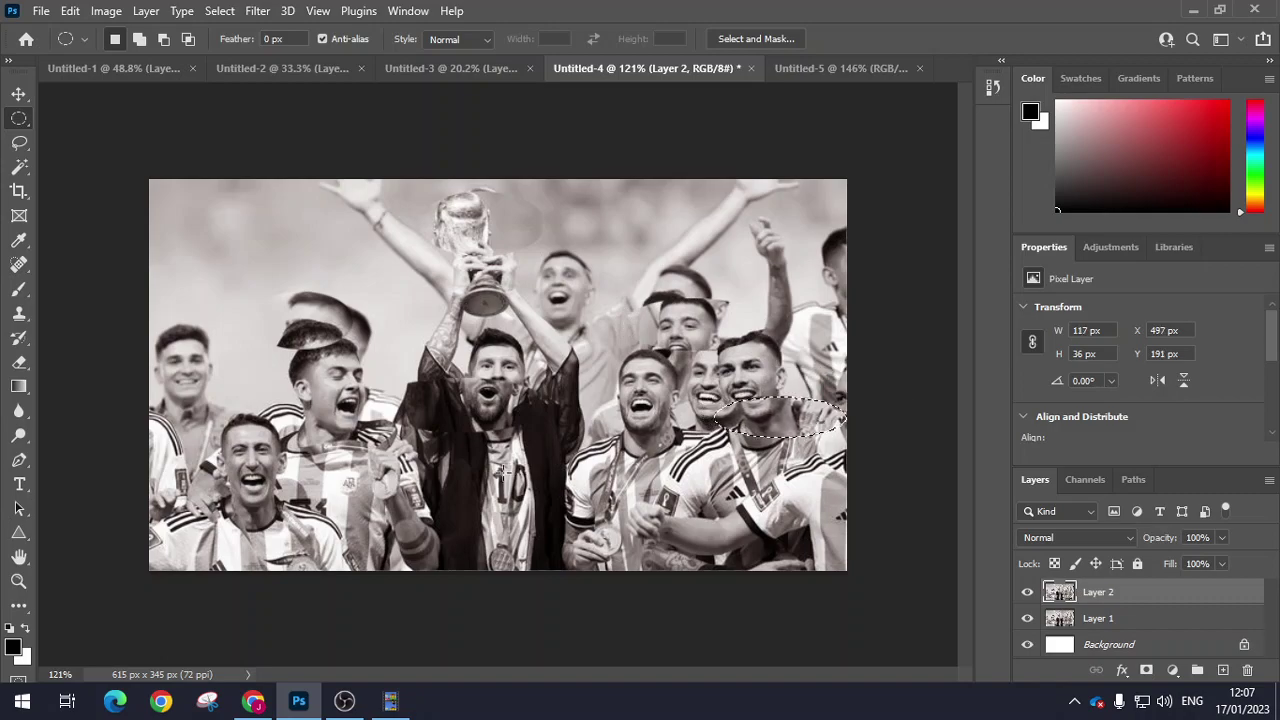
drag(483, 463, 678, 522)
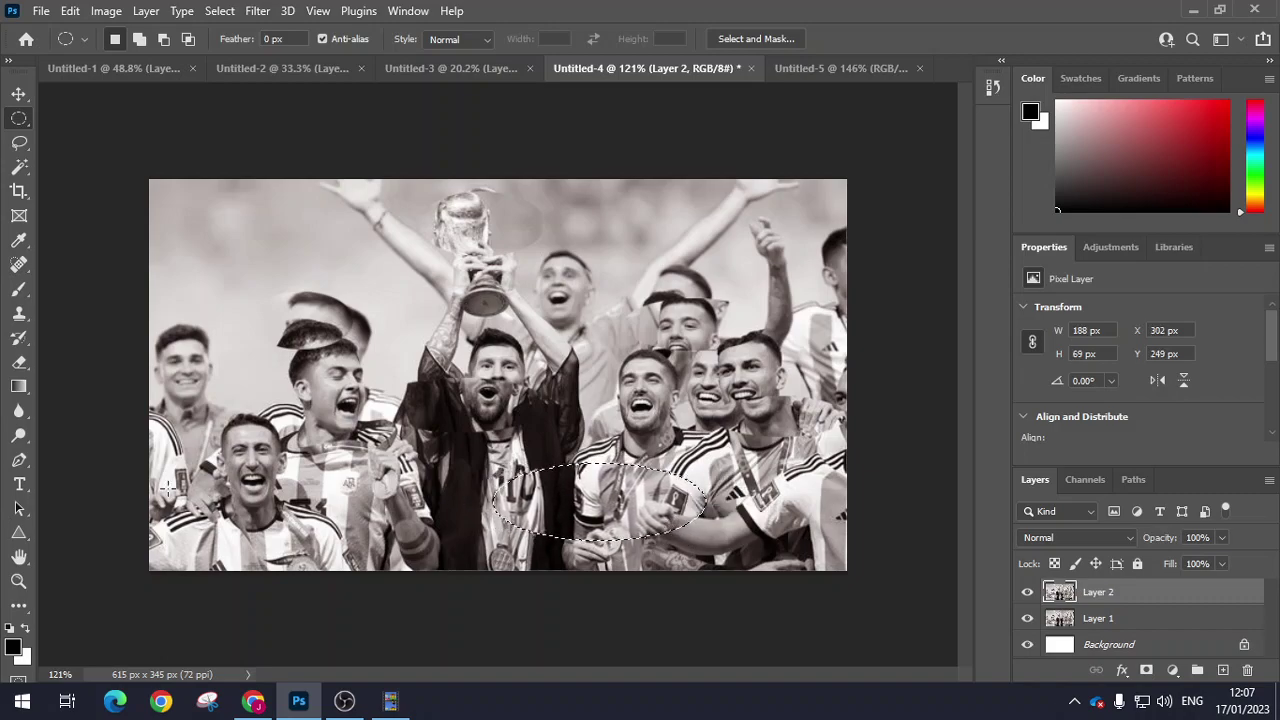
drag(203, 462, 318, 505)
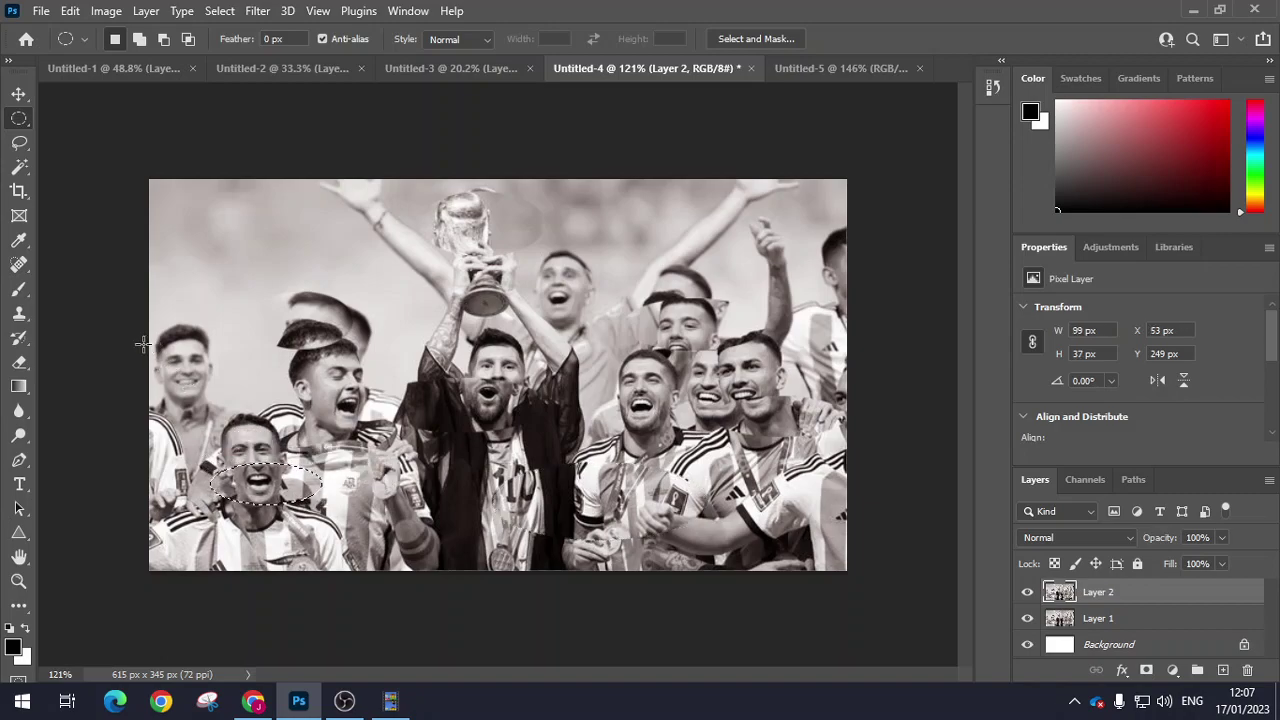
Step: Shift elliptical pieces over the far-left player's face, the far-right player's face and the forearm beside the black robe to the right
mouse_move(137, 341)
mouse_down()
mouse_move(263, 366)
mouse_move(250, 385)
mouse_move(206, 372)
mouse_move(243, 373)
mouse_up()
click(739, 264)
drag(739, 264, 845, 290)
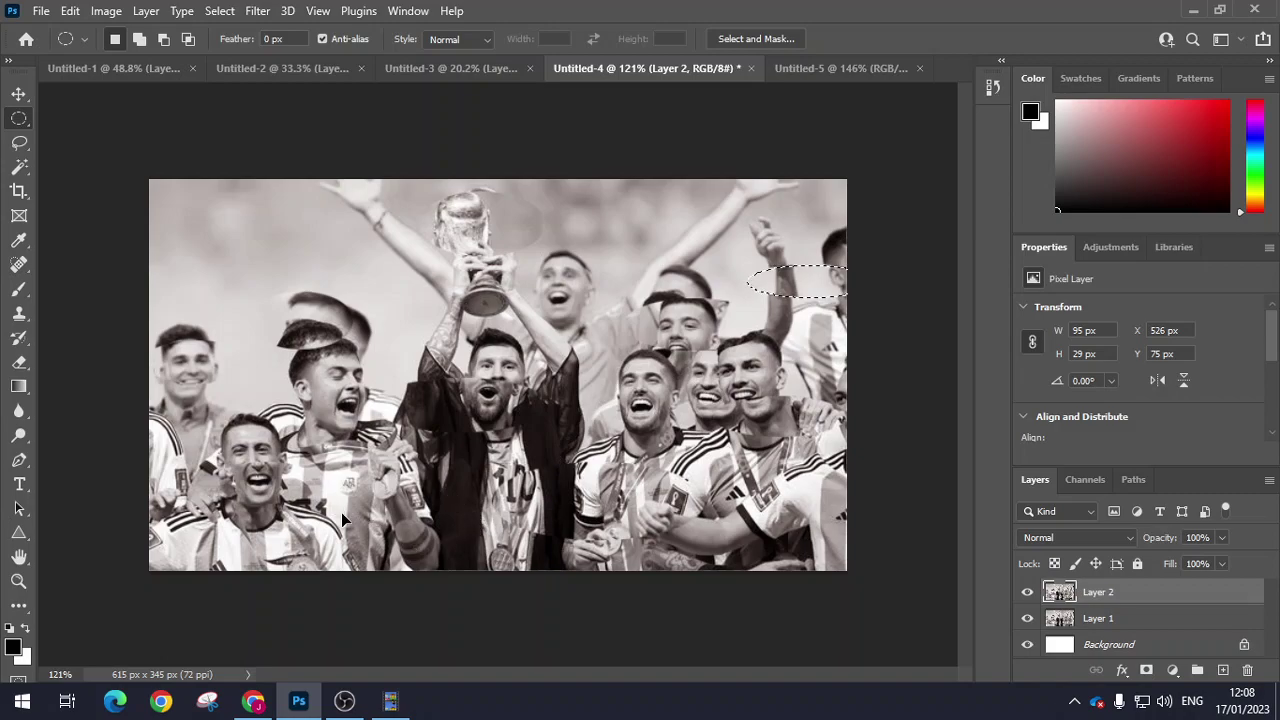
drag(342, 512, 465, 533)
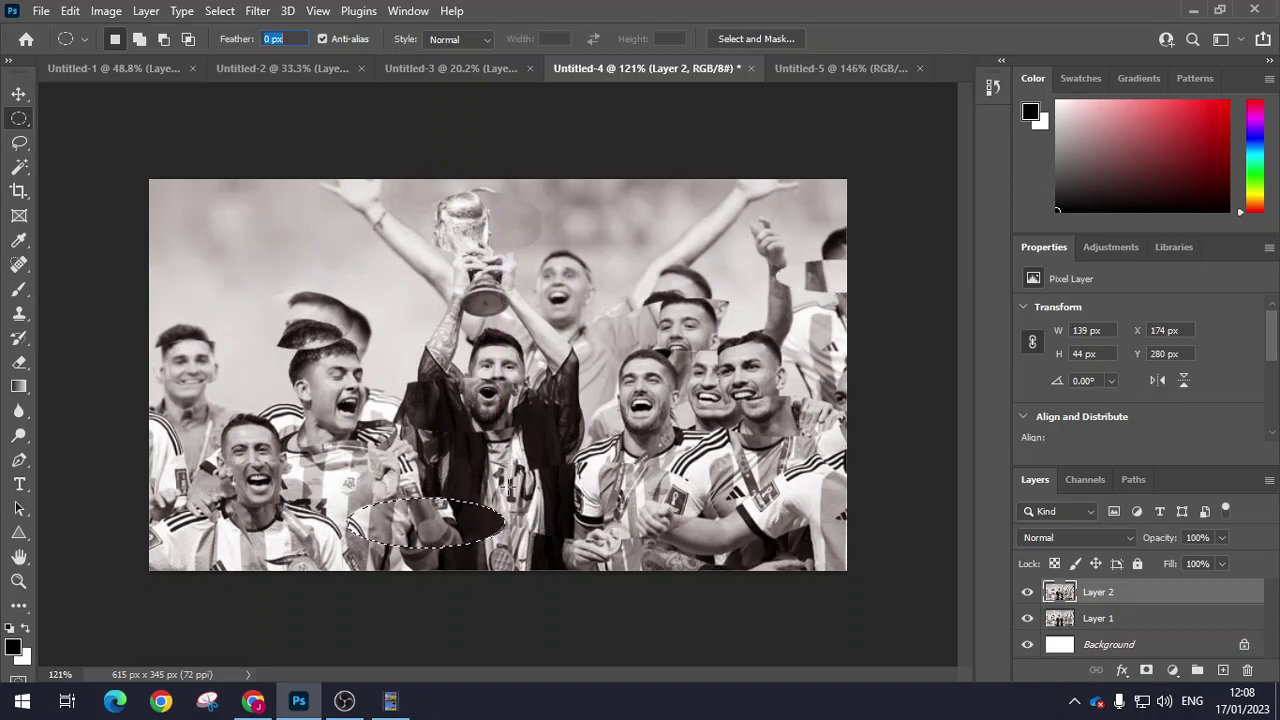
Step: Hide Layer 2 to compare the cut-up team photo with the unshifted toned photo beneath it
click(1115, 618)
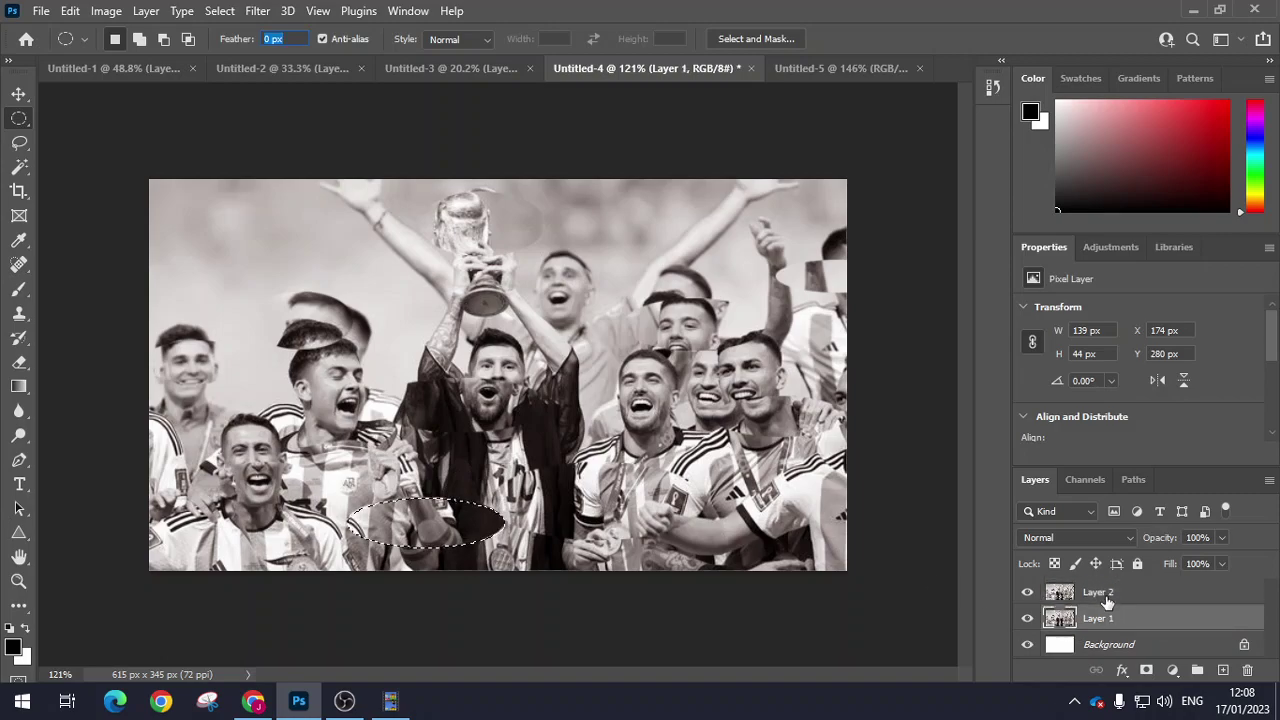
click(1104, 597)
click(1027, 593)
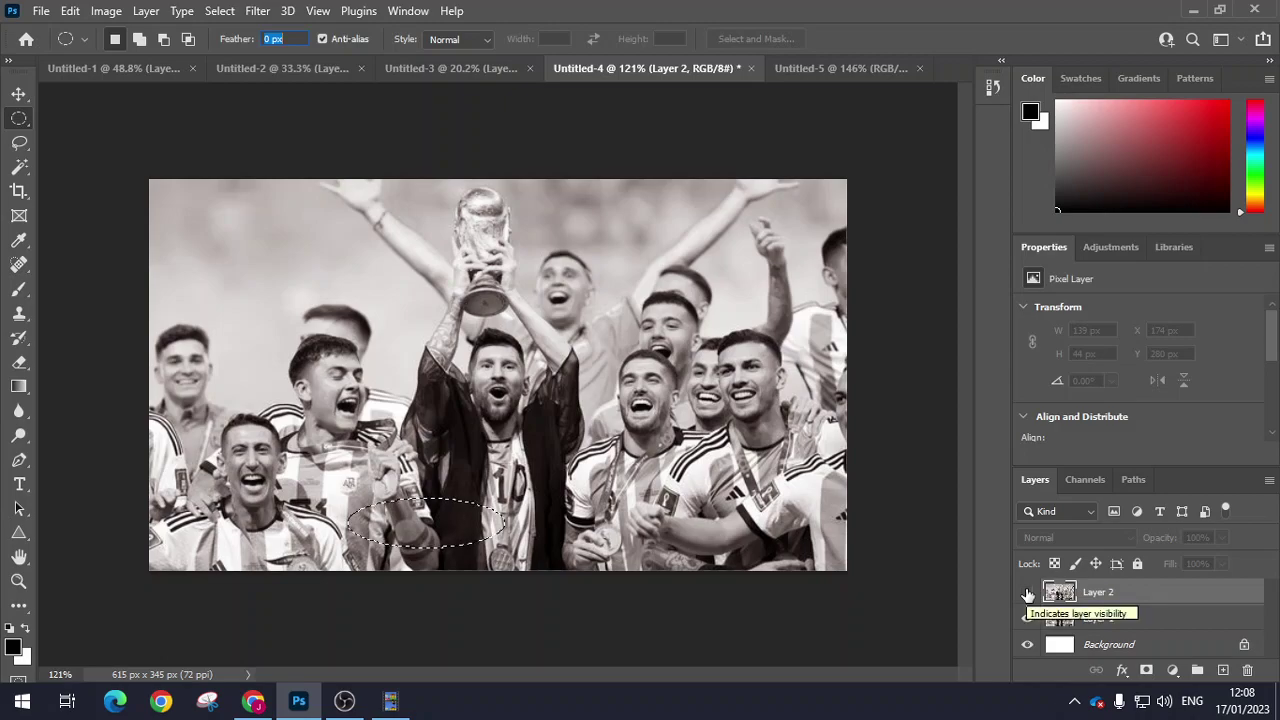
Step: Show Layer 2 again, and temporarily hide Layer 1 to check the gaps behind the shifted pieces
click(1027, 593)
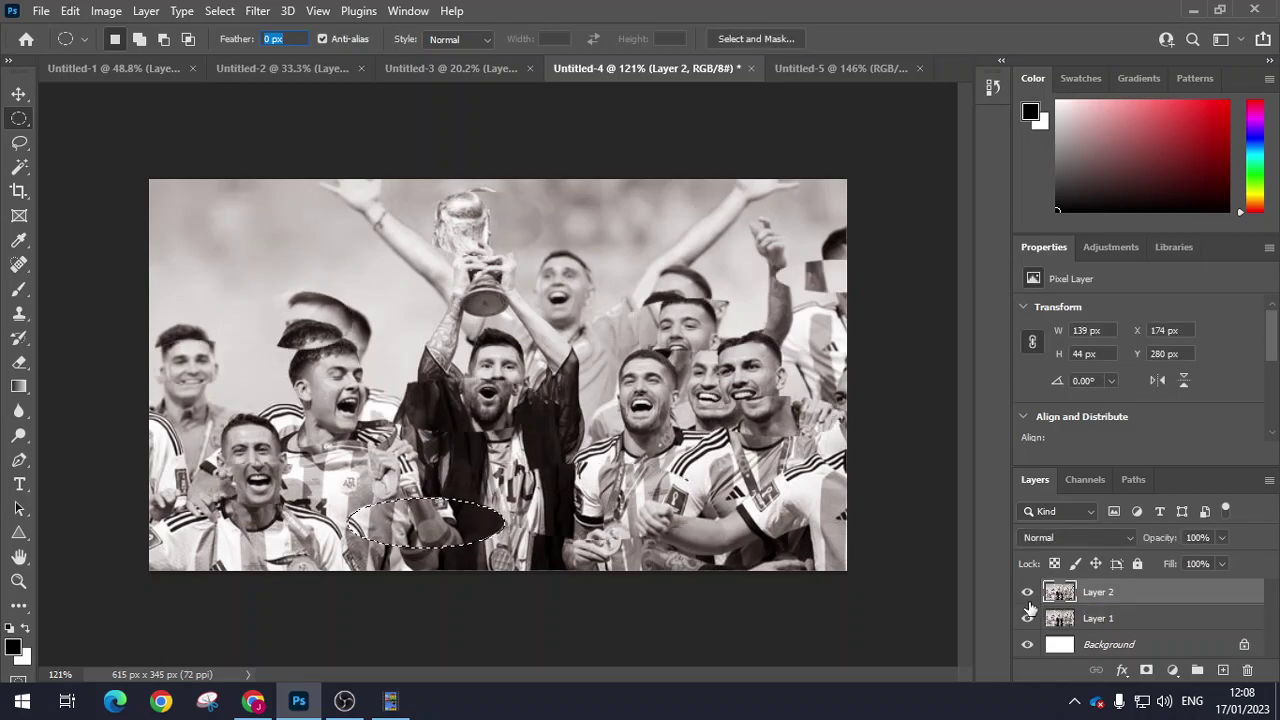
click(1027, 619)
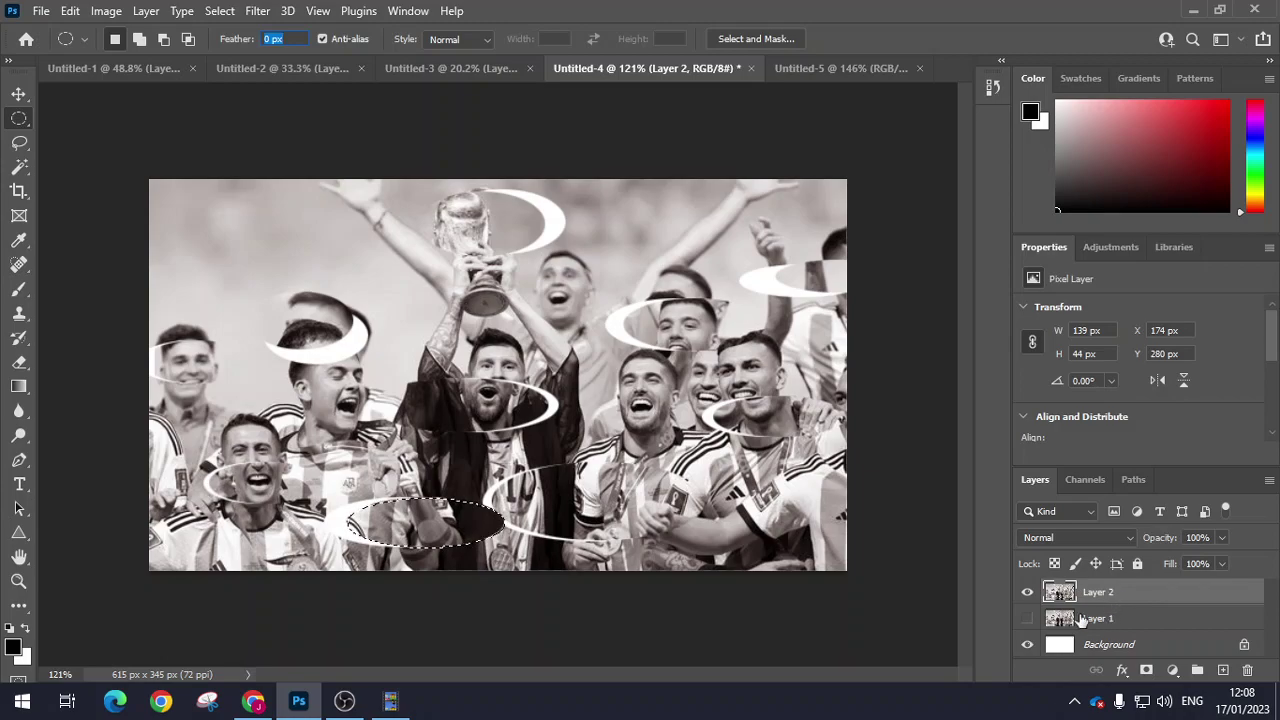
click(1027, 619)
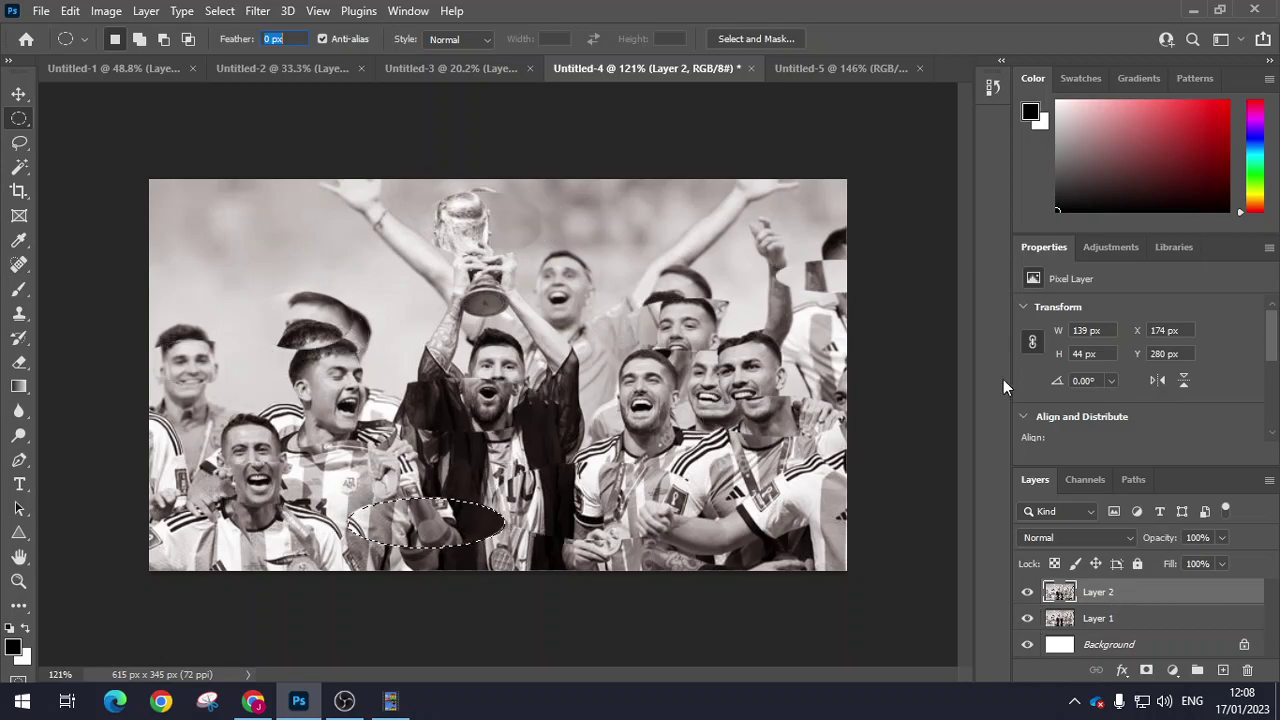
Step: Step back through the team photo's history to earlier states, including the blank canvas, and return to the latest state
click(989, 88)
scroll(916, 172, up, 2)
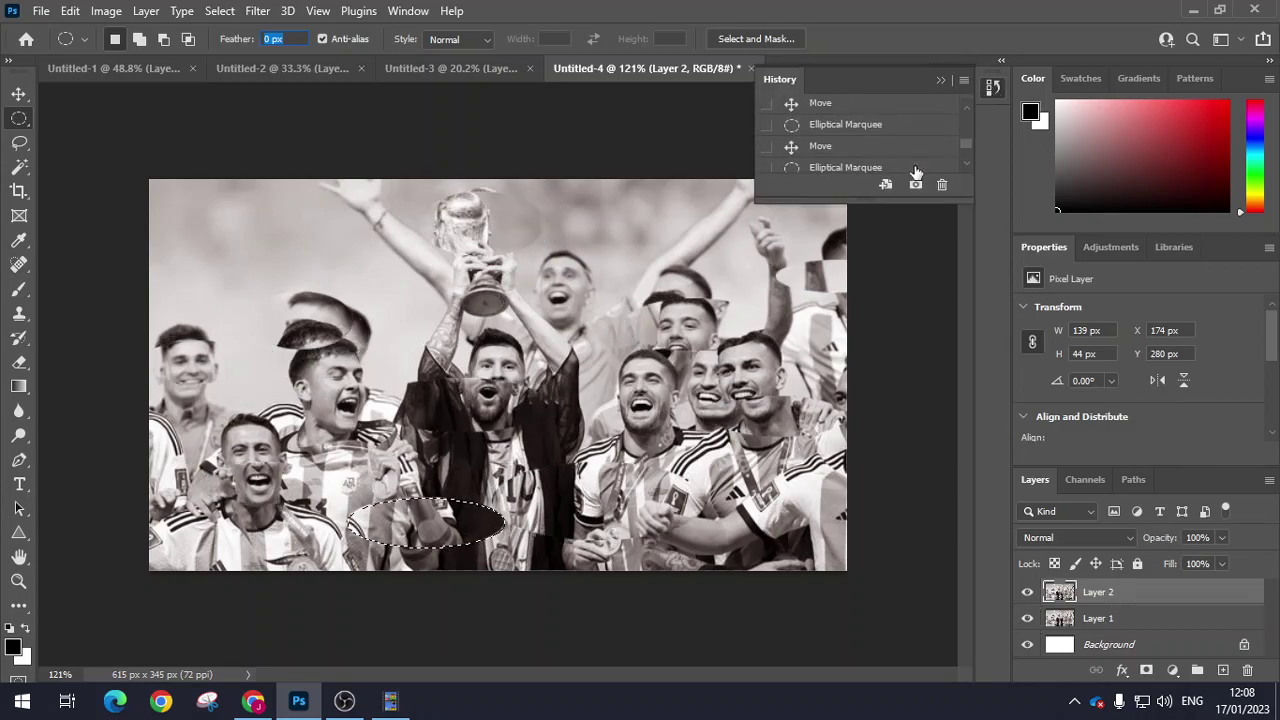
click(886, 112)
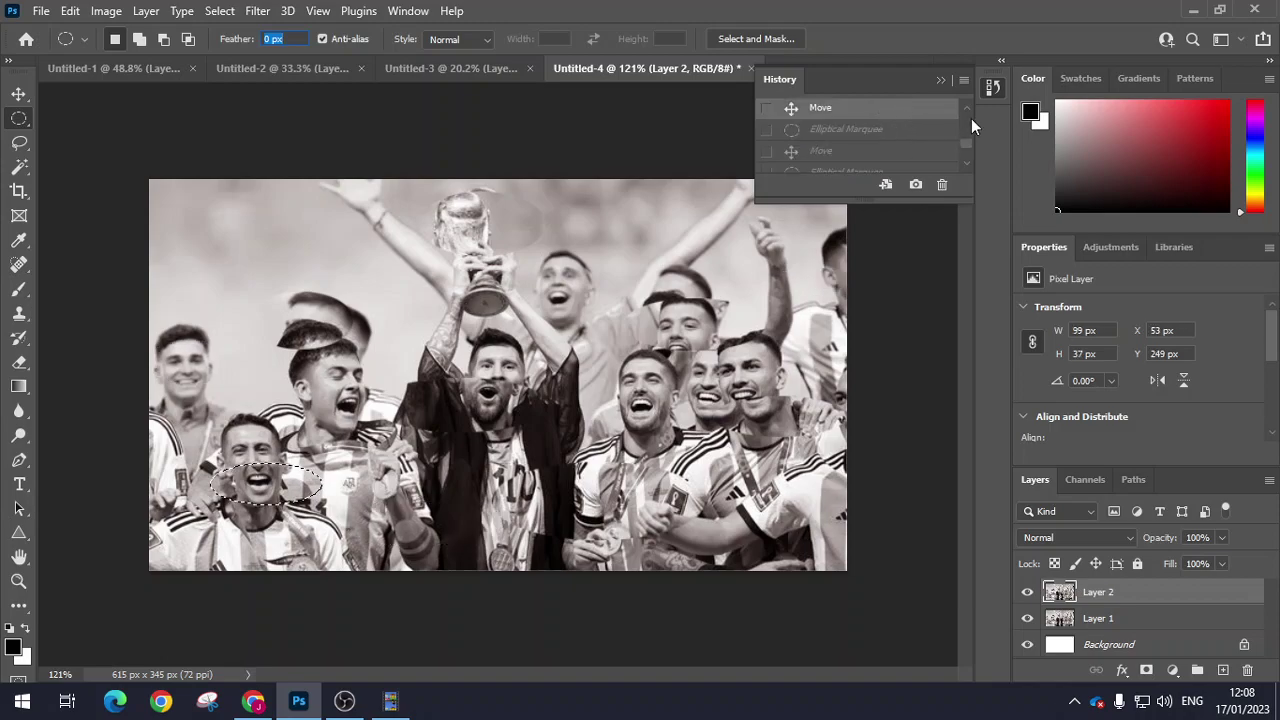
scroll(965, 130, up, 1)
scroll(950, 128, up, 2)
click(910, 133)
scroll(936, 153, down, 2)
scroll(936, 153, down, 3)
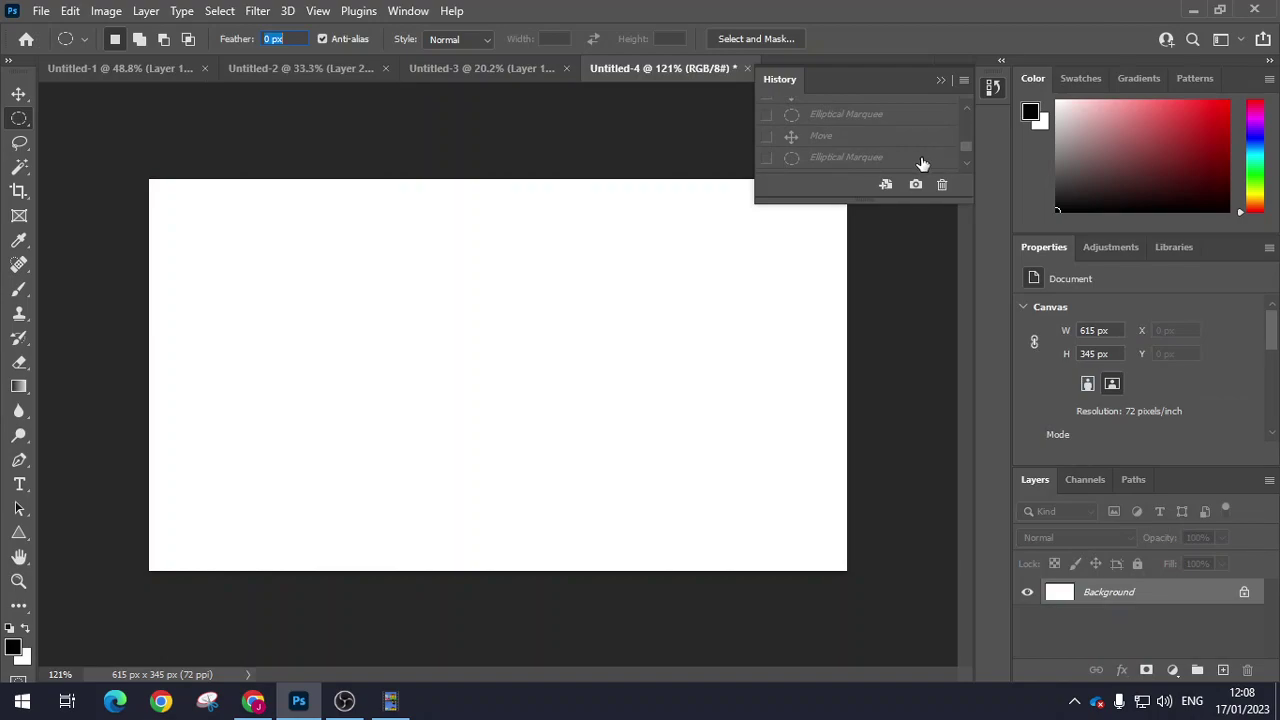
click(928, 162)
scroll(930, 158, down, 3)
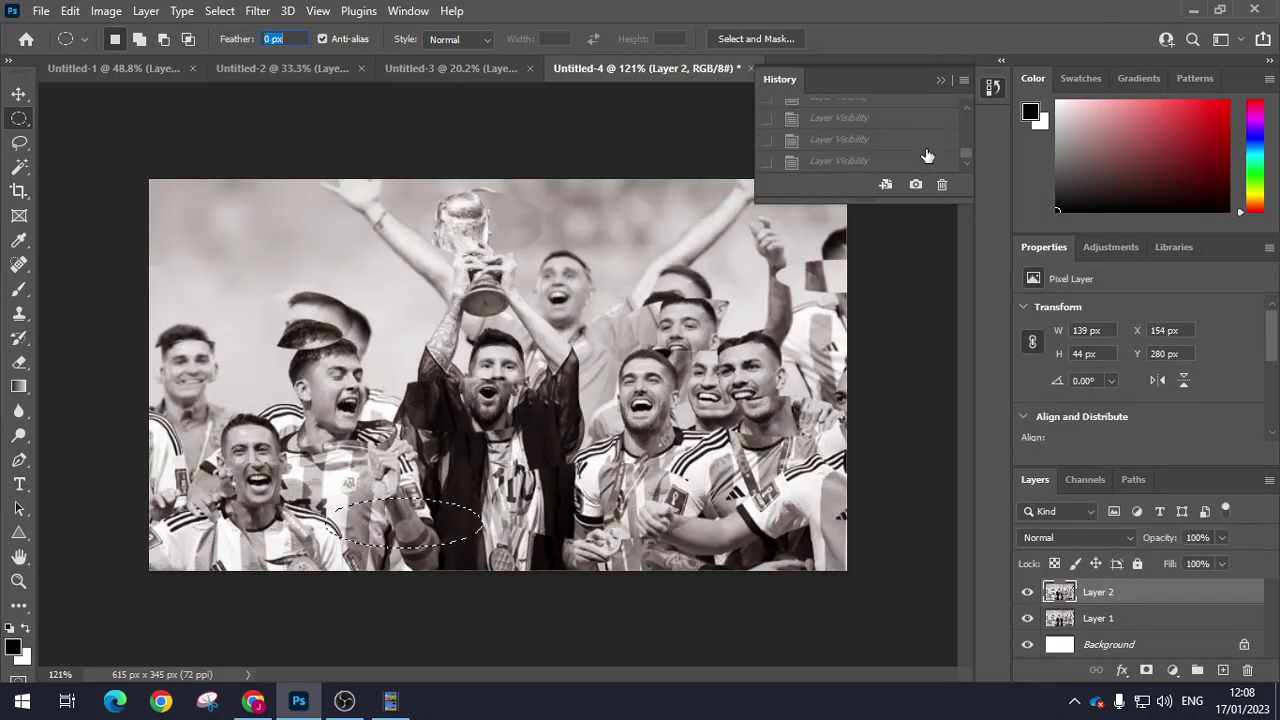
click(921, 162)
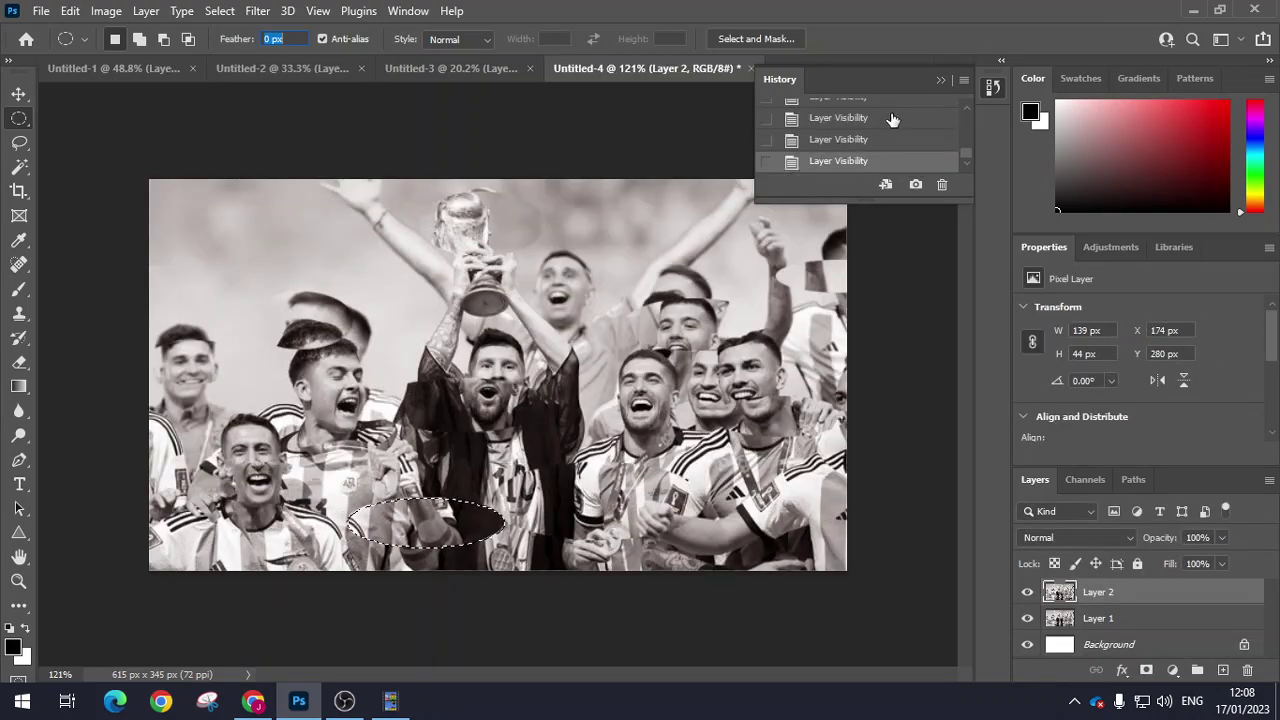
click(938, 80)
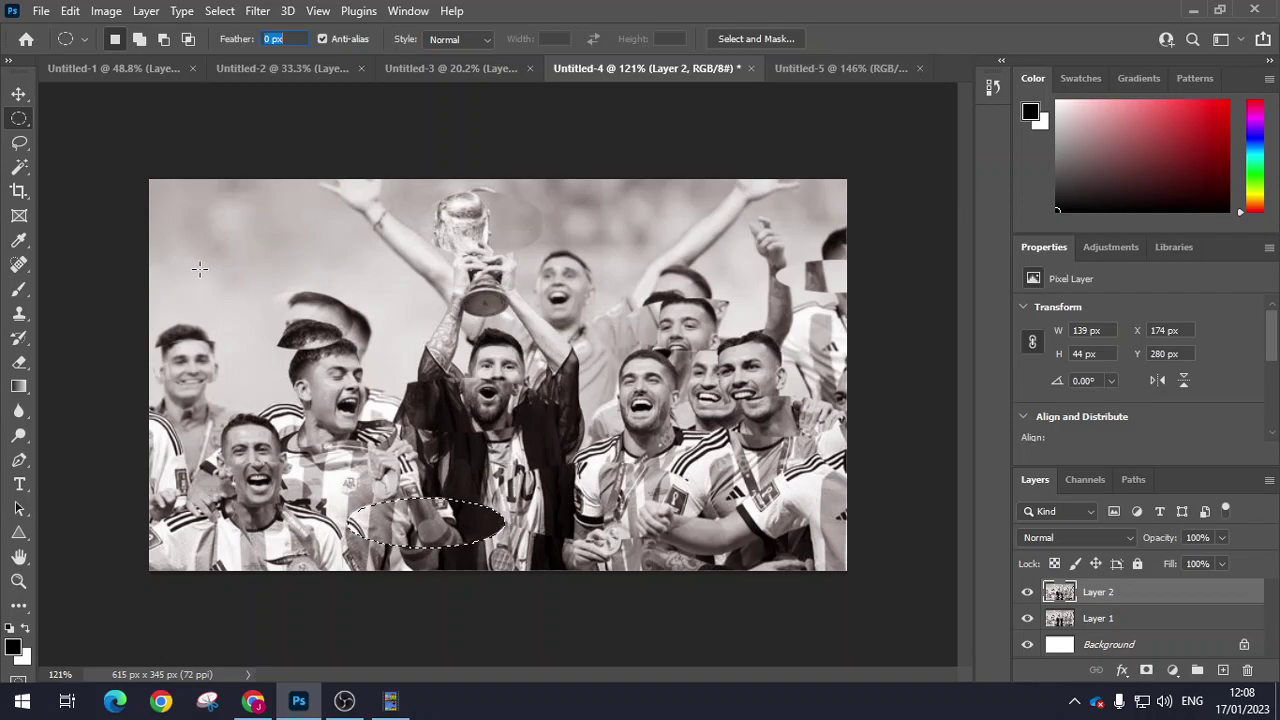
click(19, 94)
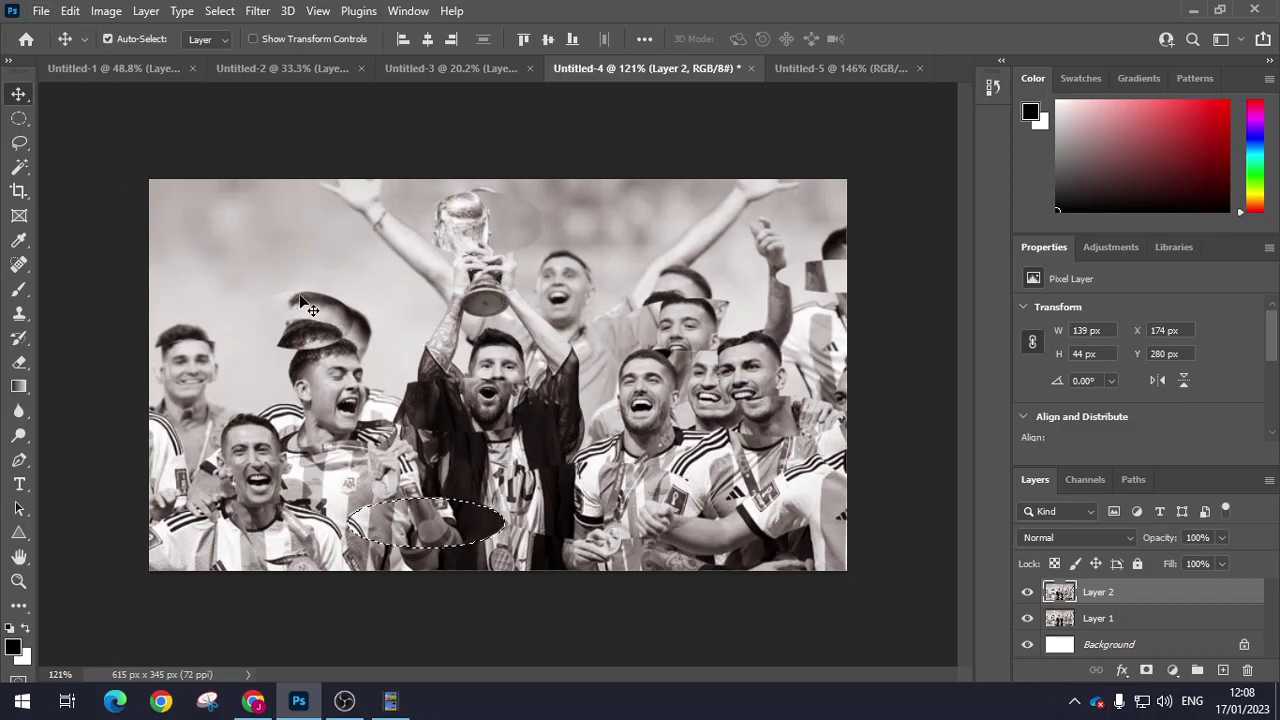
click(19, 191)
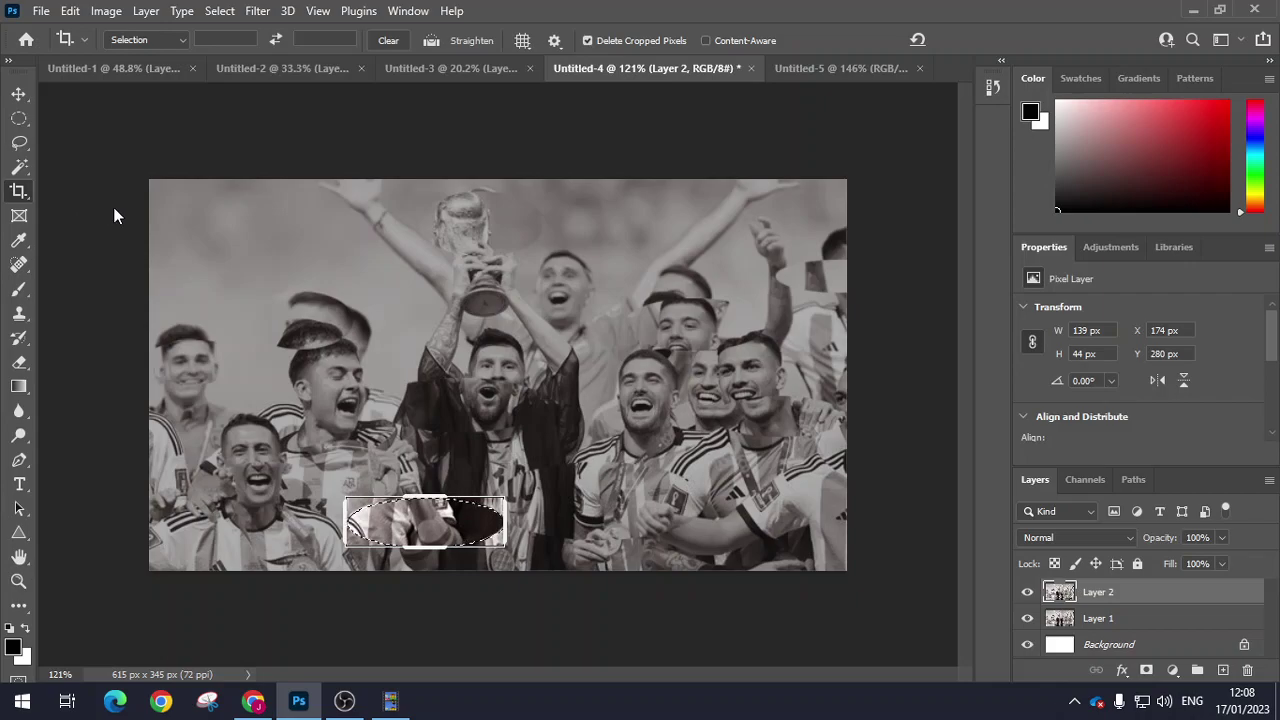
click(538, 390)
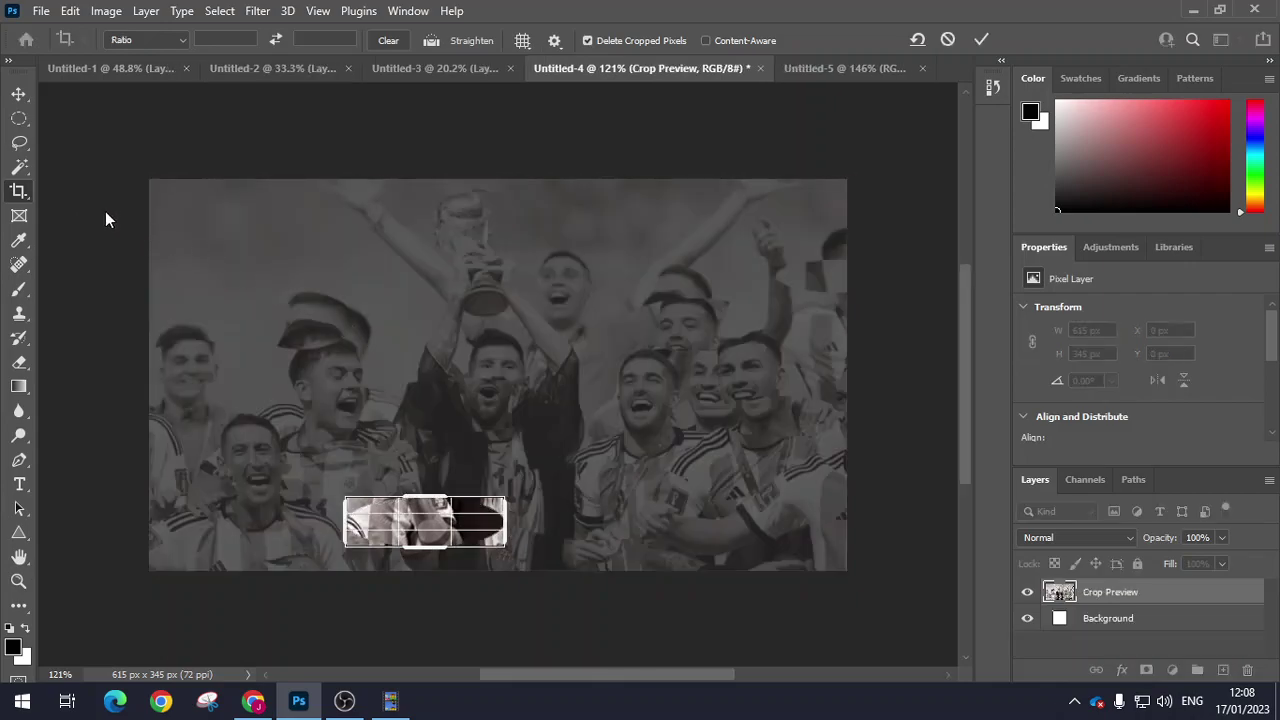
click(19, 94)
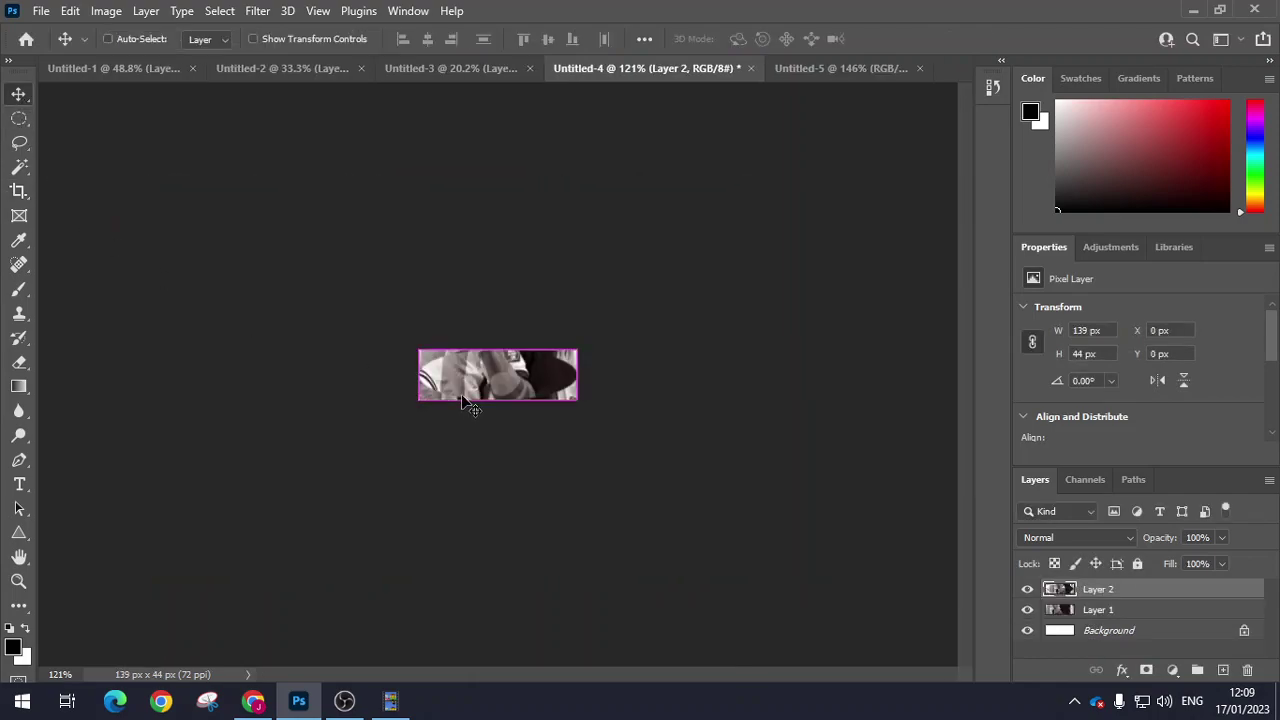
key(ctrl+z)
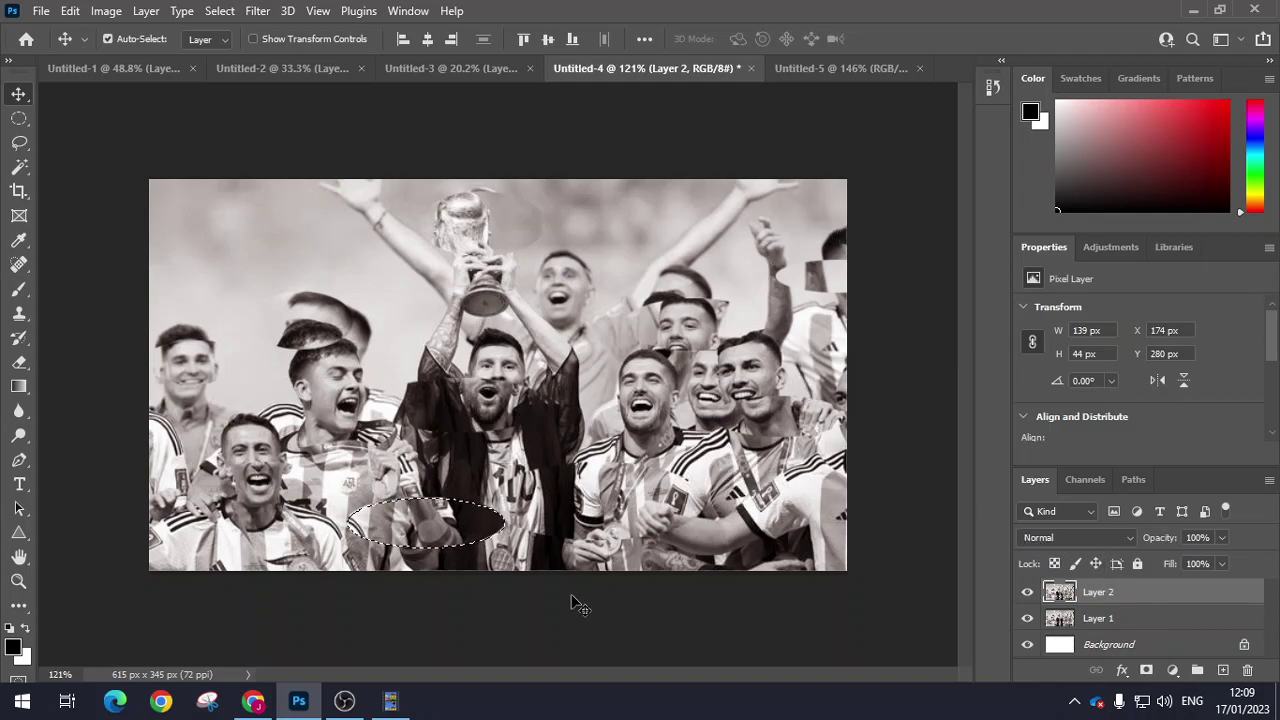
Step: In Untitled-5, cut a rectangular strip about 266 by 29 px across the lower shirt and shift it left to X 44 px
click(816, 67)
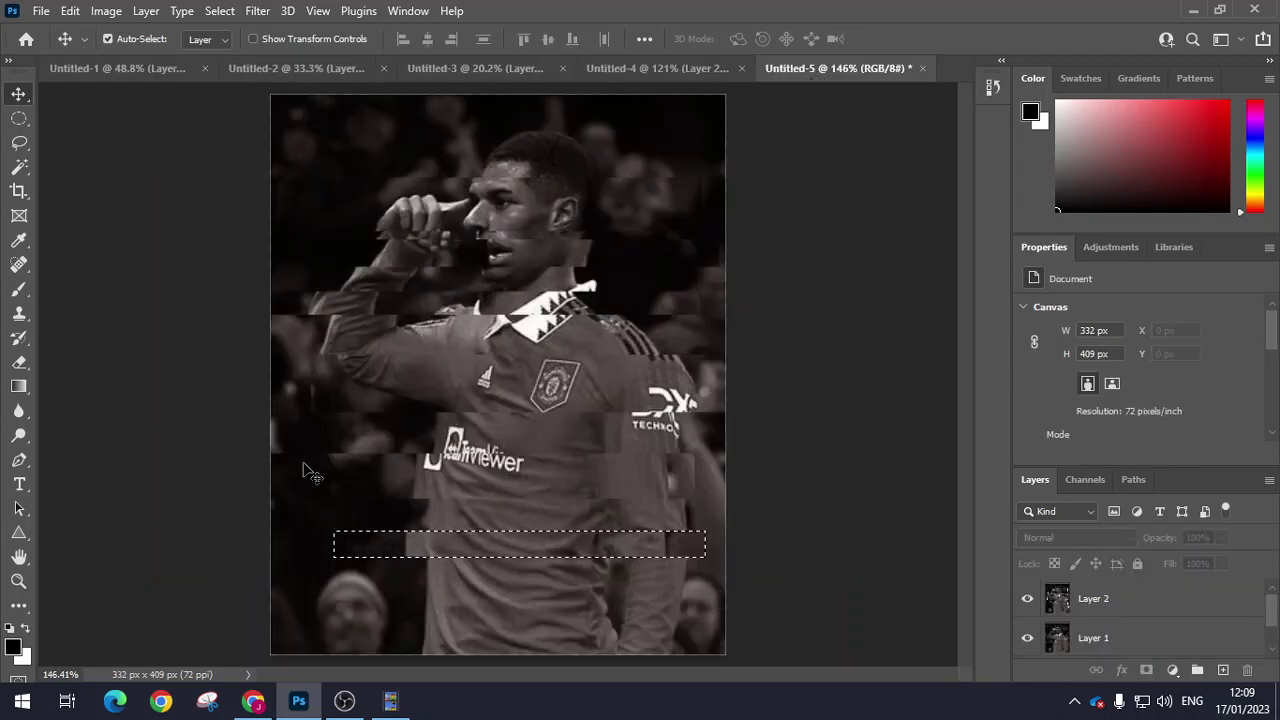
click(26, 144)
right_click(26, 144)
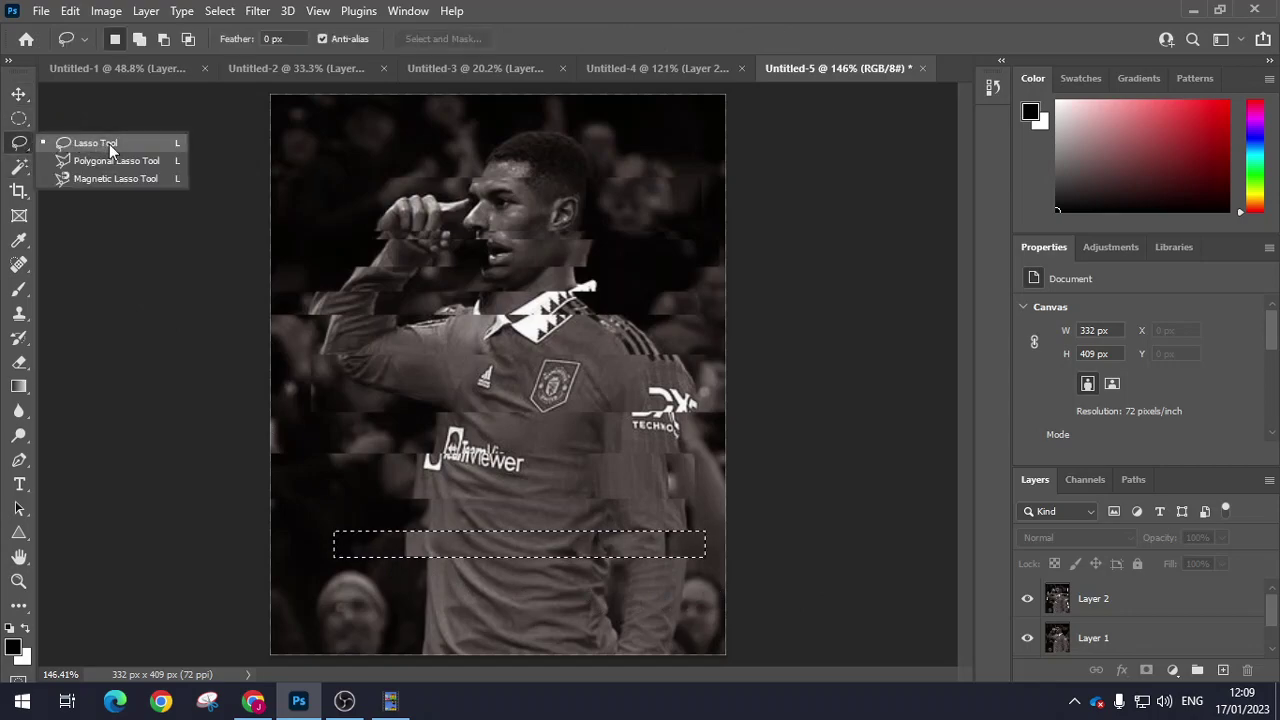
click(110, 148)
click(19, 118)
right_click(19, 118)
click(84, 132)
key(shift+m)
drag(352, 602, 655, 630)
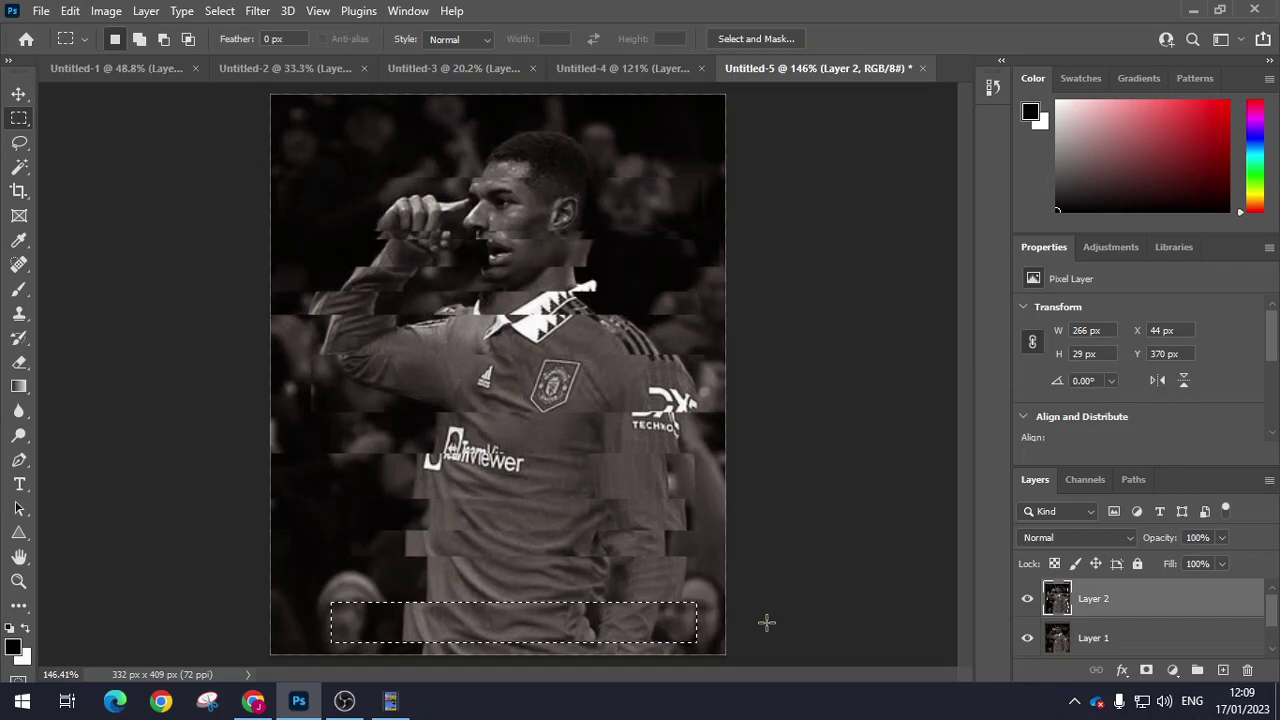
key(Return)
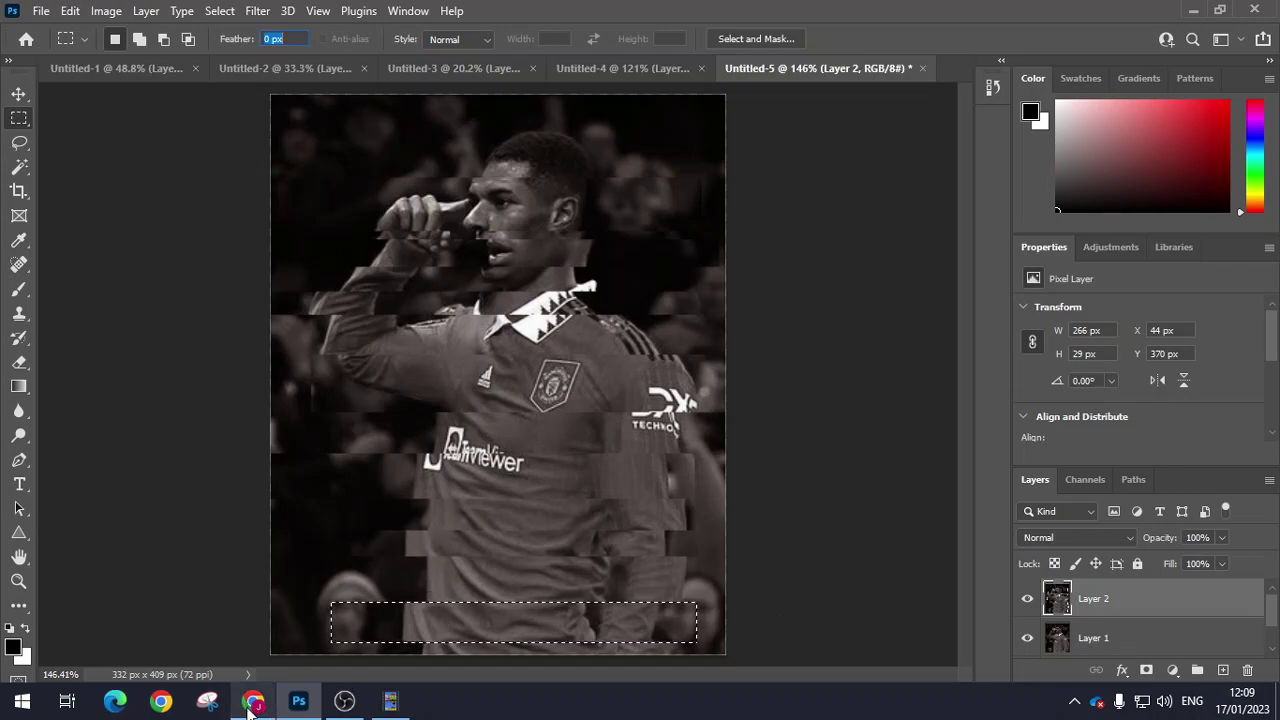
Step: Capture the strip-shifted single-player photo with a rectangular snip in Snipping Tool
click(208, 702)
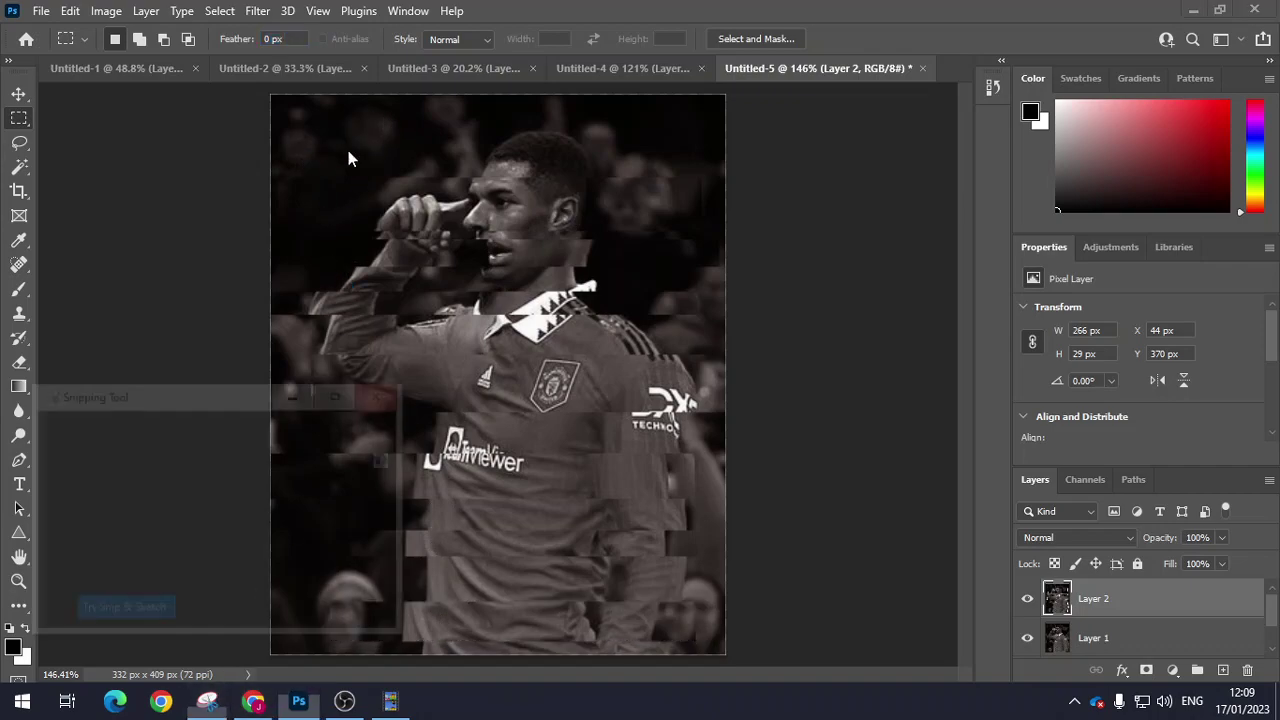
click(62, 425)
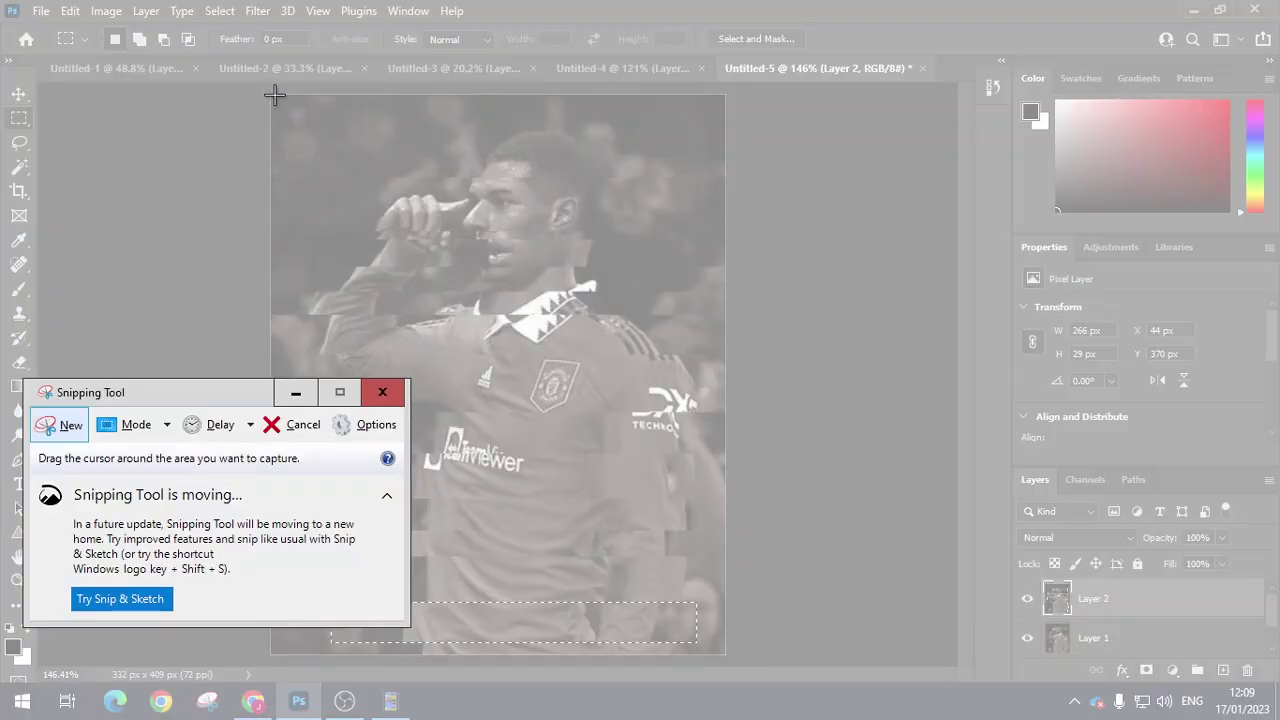
drag(275, 96, 720, 596)
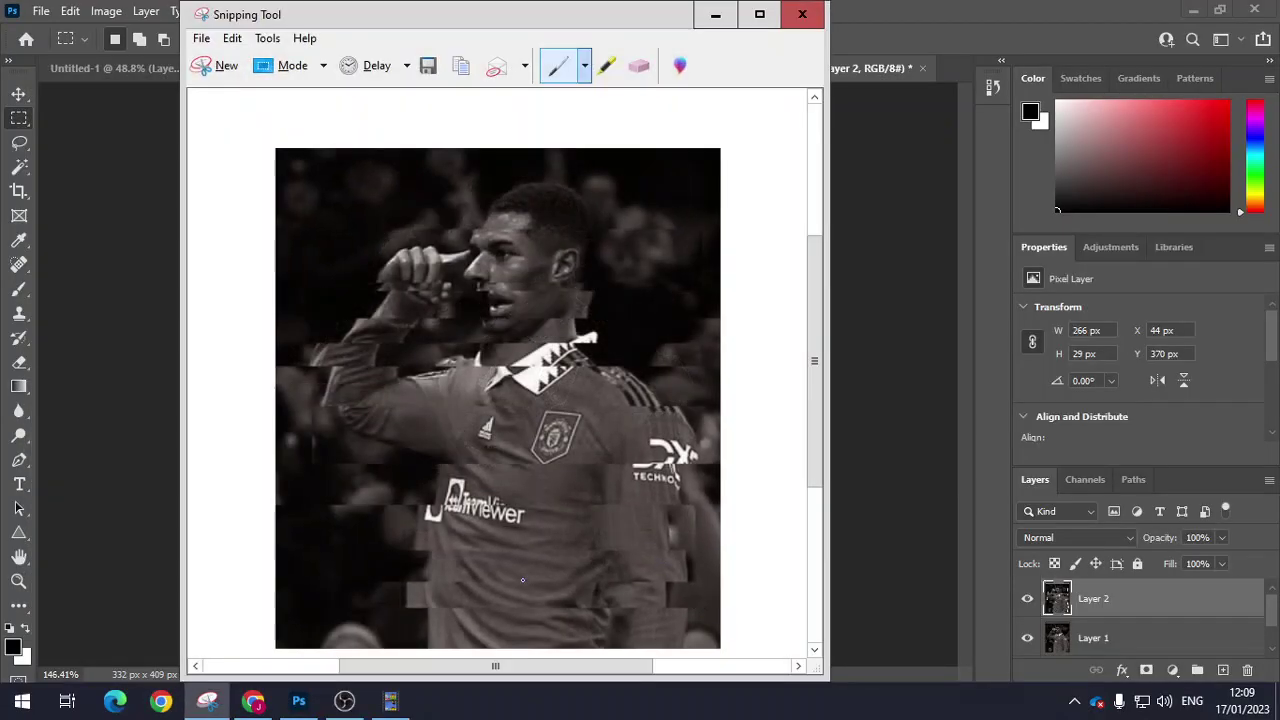
Step: Switch to Google Slides, paste the snip to the right of the sliced woman portrait on slide 7, and enlarge it to match her height
click(253, 700)
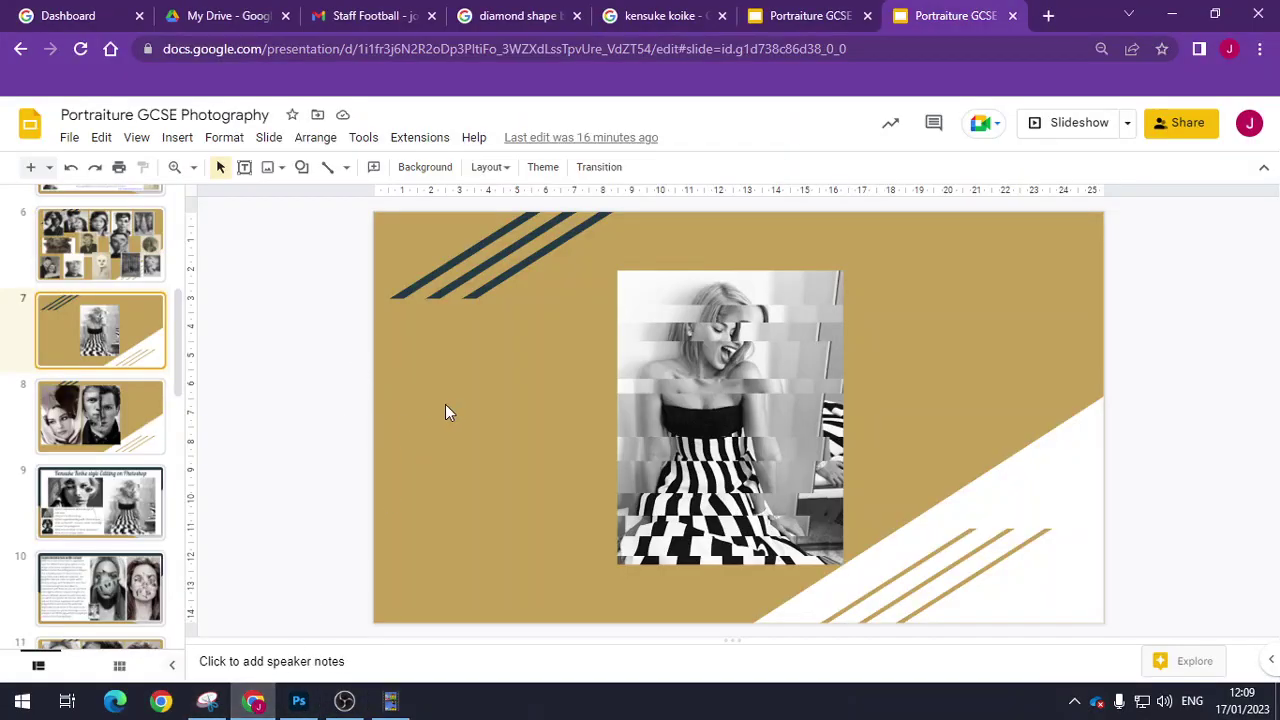
key(ctrl+v)
drag(947, 356, 941, 402)
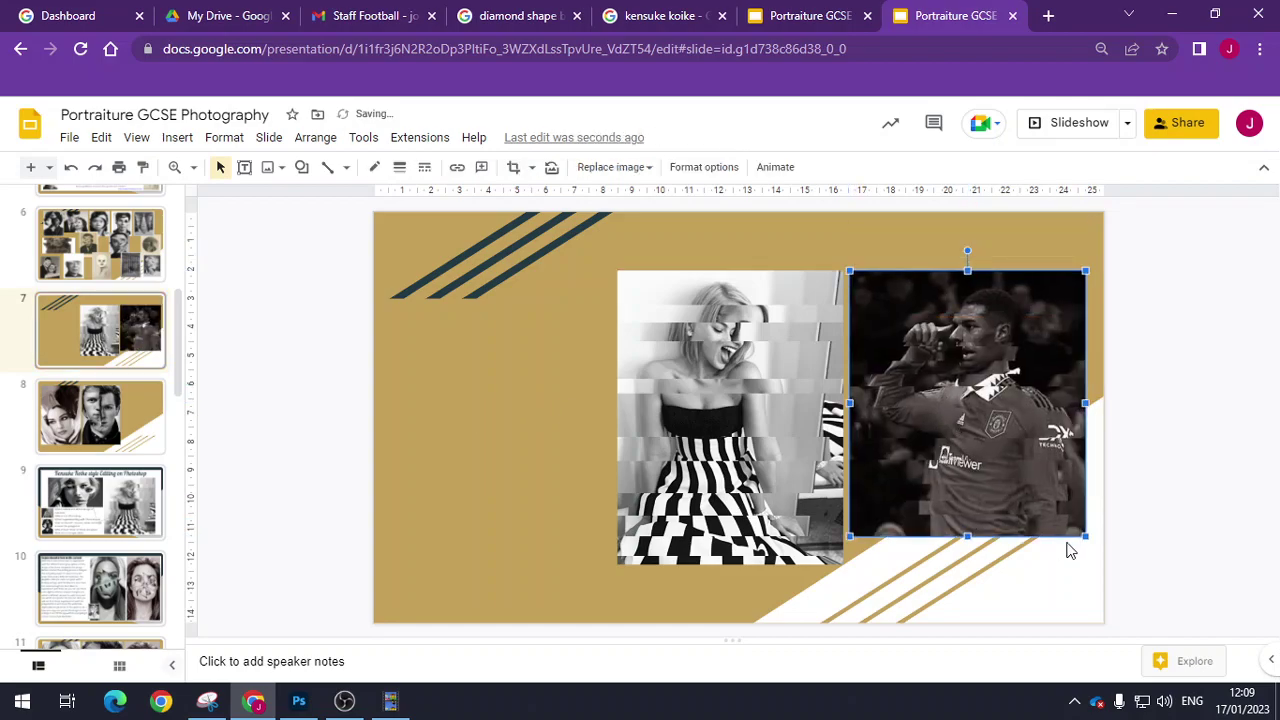
drag(1086, 539, 1108, 562)
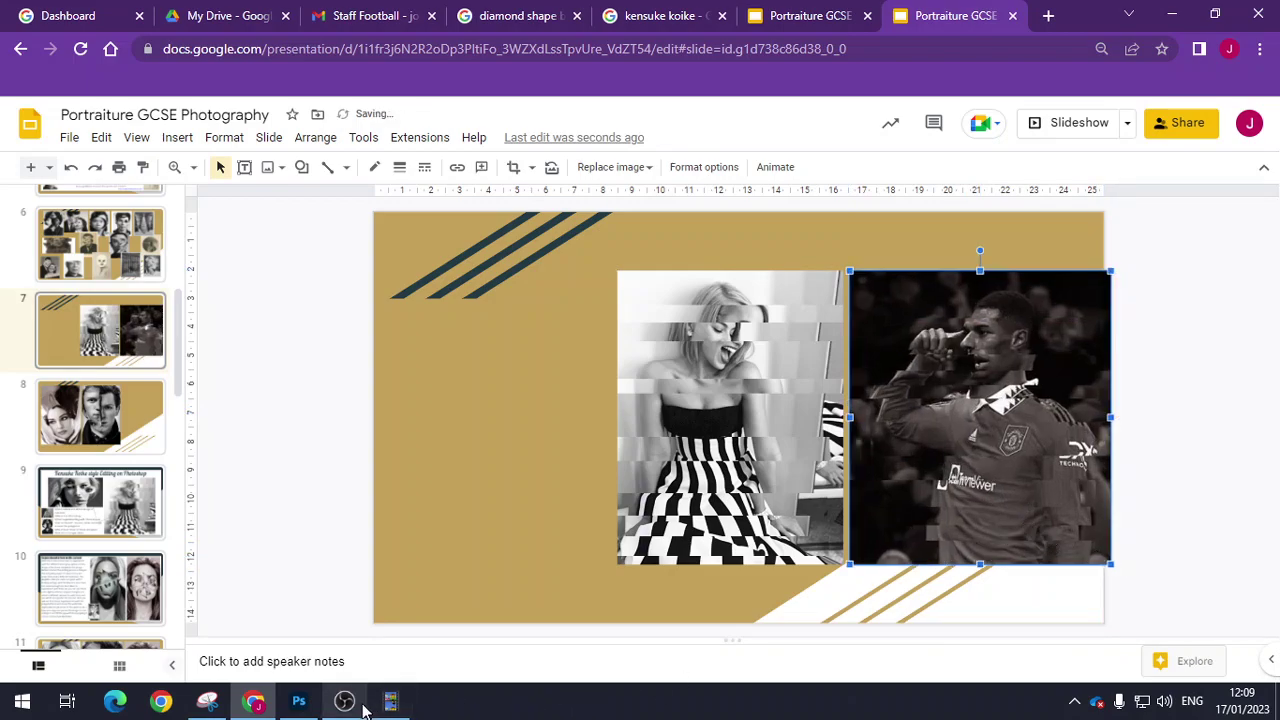
Step: Return to the team photo in Photoshop and replace the forearm ellipse selection with a tiny ellipse, about 11 by 5 px, at the canvas's lower edge
click(265, 708)
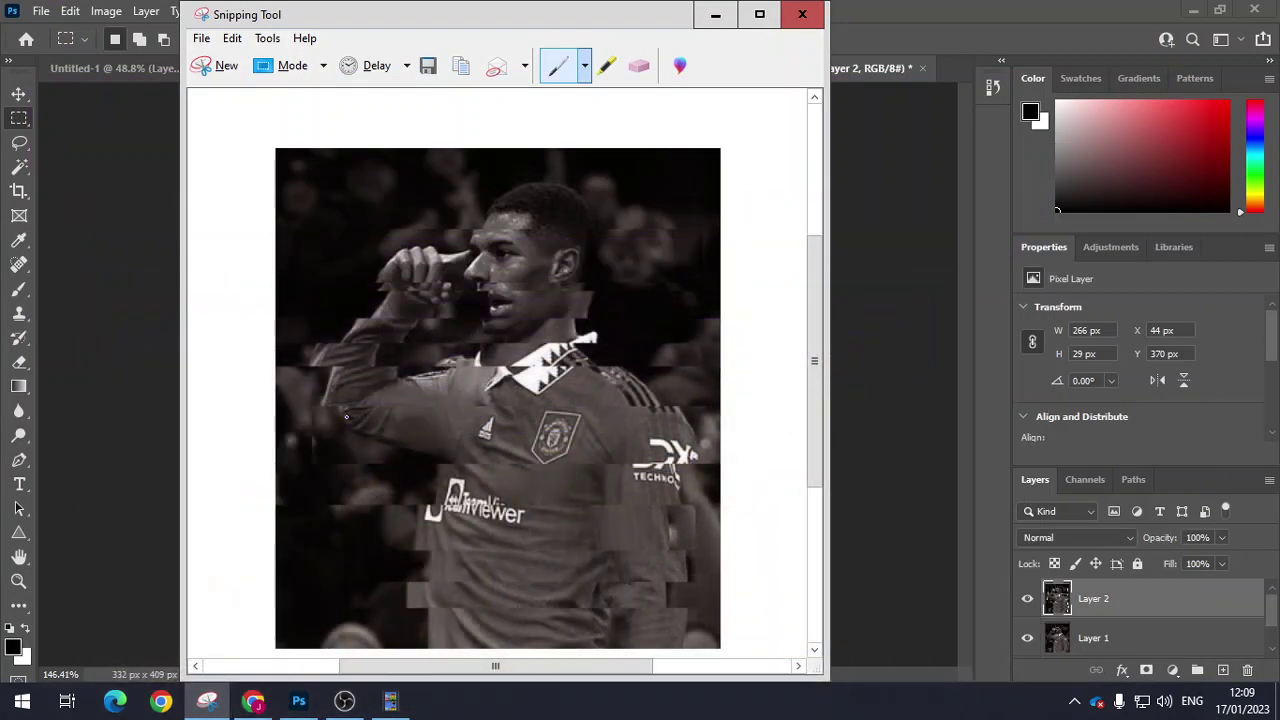
click(715, 14)
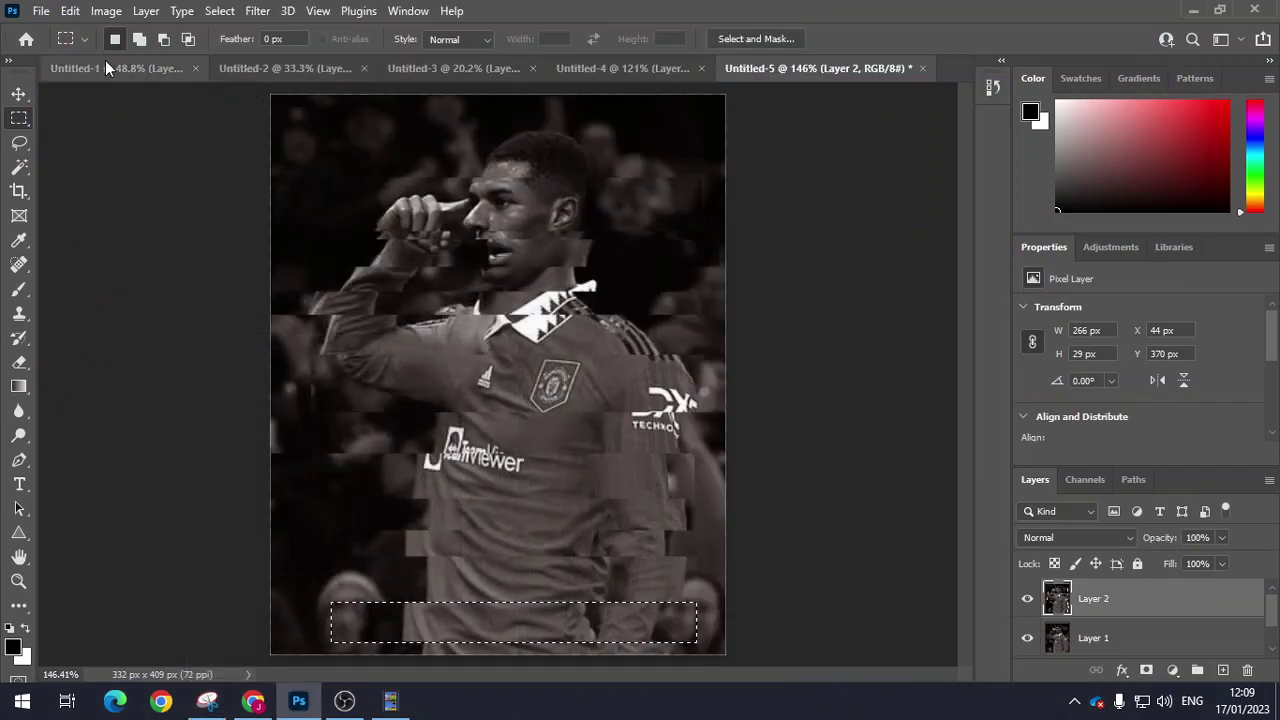
click(599, 66)
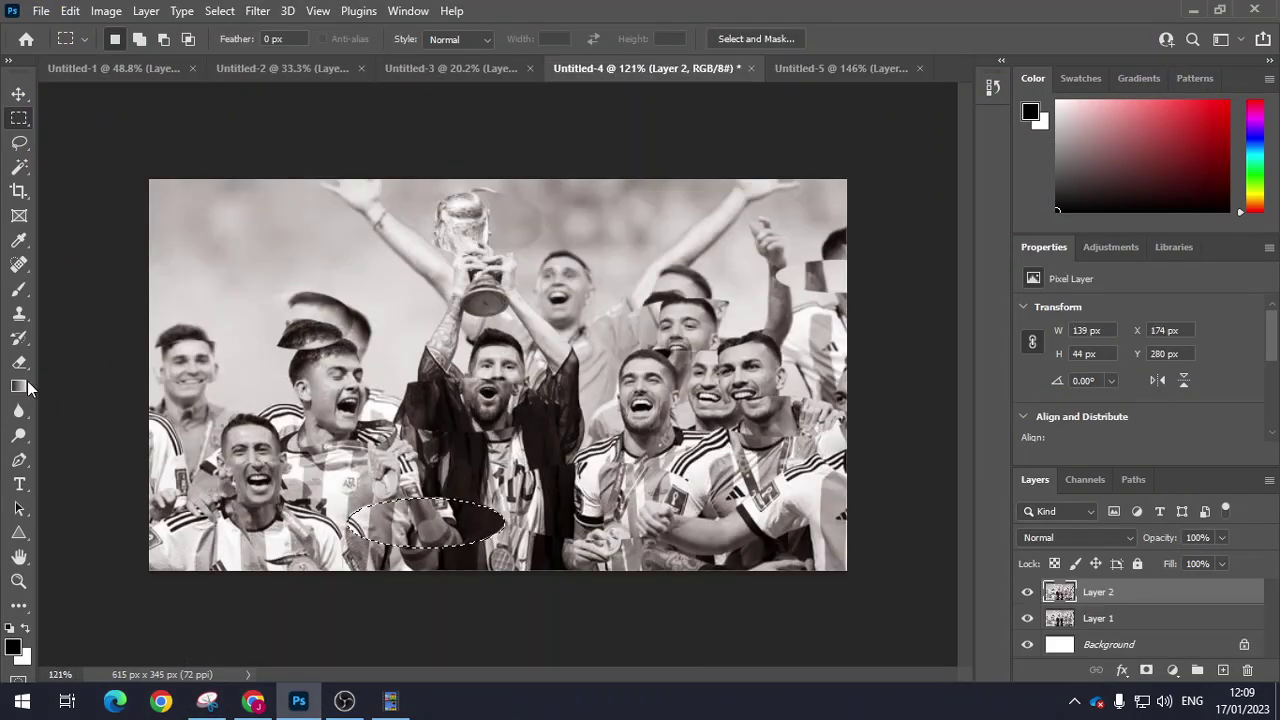
right_click(20, 119)
click(90, 130)
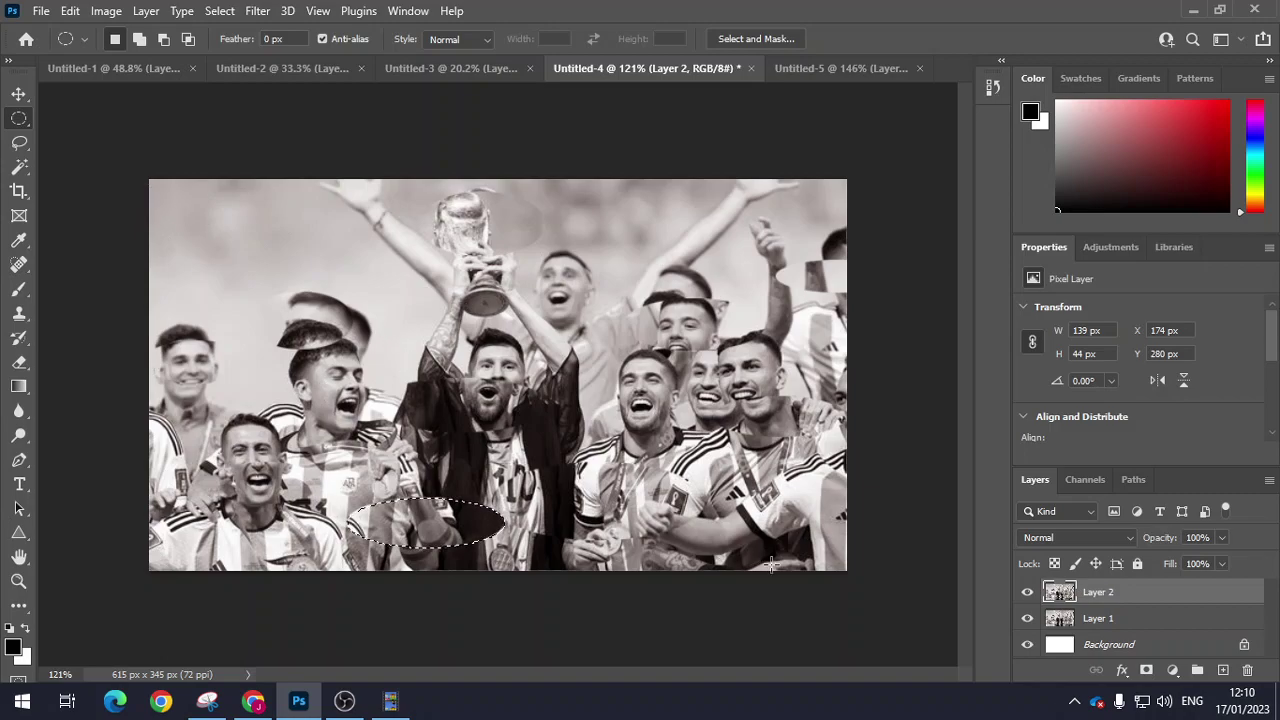
drag(753, 564, 767, 572)
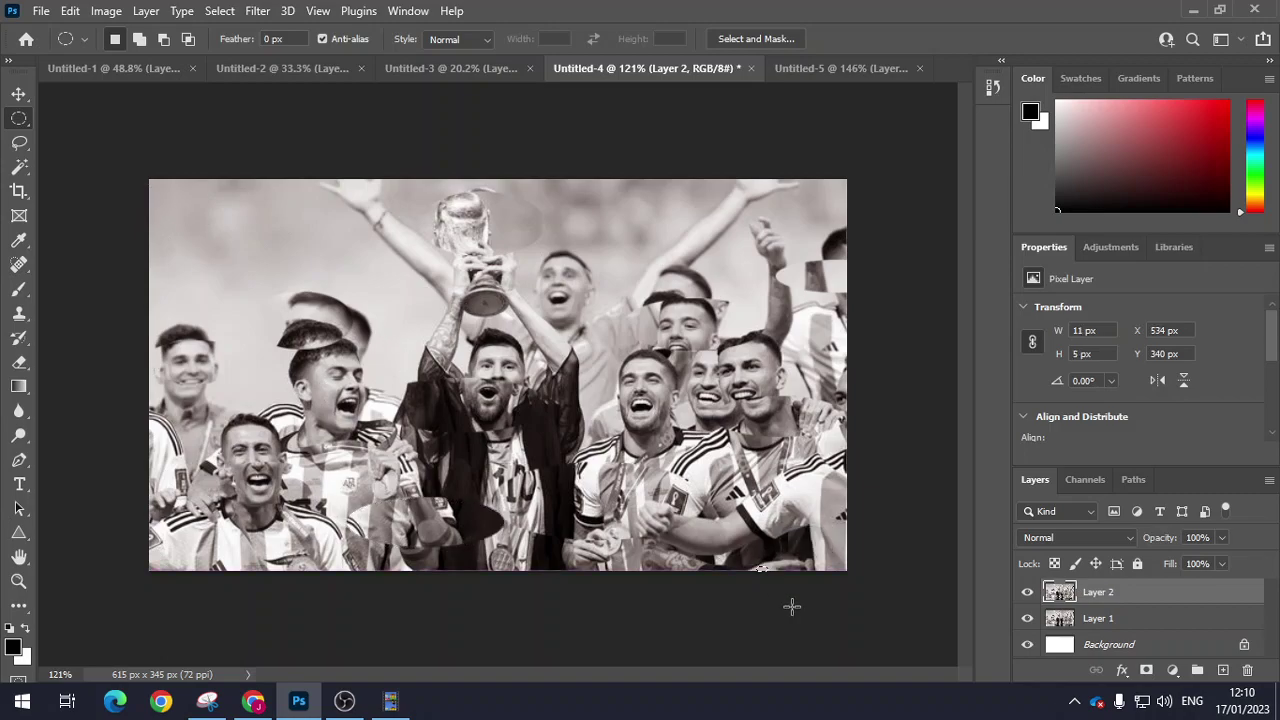
Step: Capture the central part of the team photo, around the player lifting the trophy, as a new snip in Snipping Tool
click(207, 700)
click(226, 67)
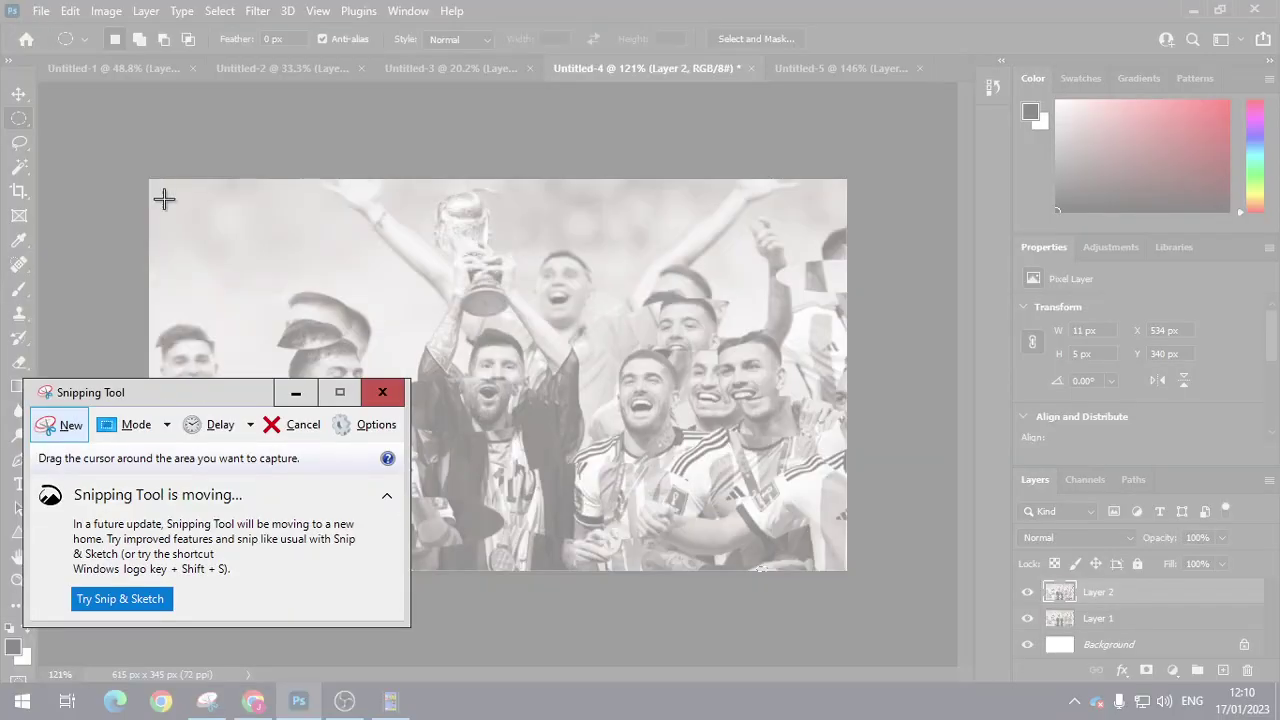
drag(313, 180, 674, 569)
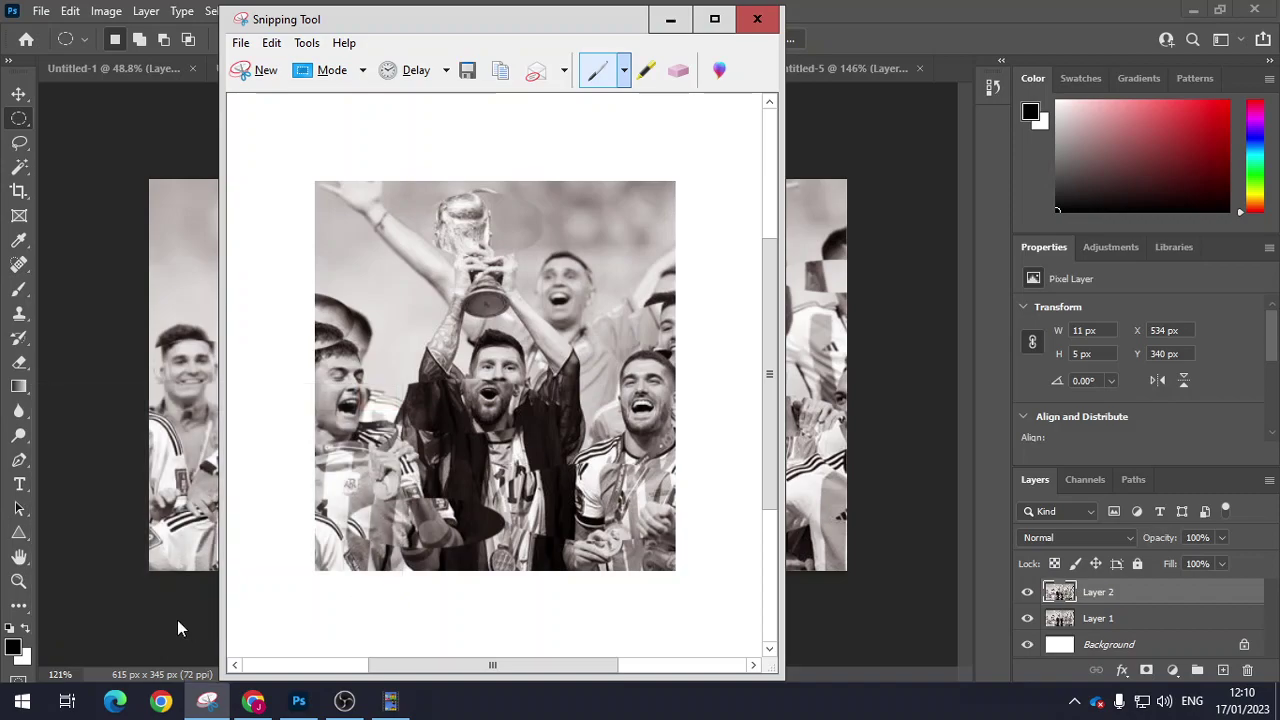
Step: Switch to Google Slides, paste the team snip to the left of the woman portrait, and enlarge it to match her height
click(253, 701)
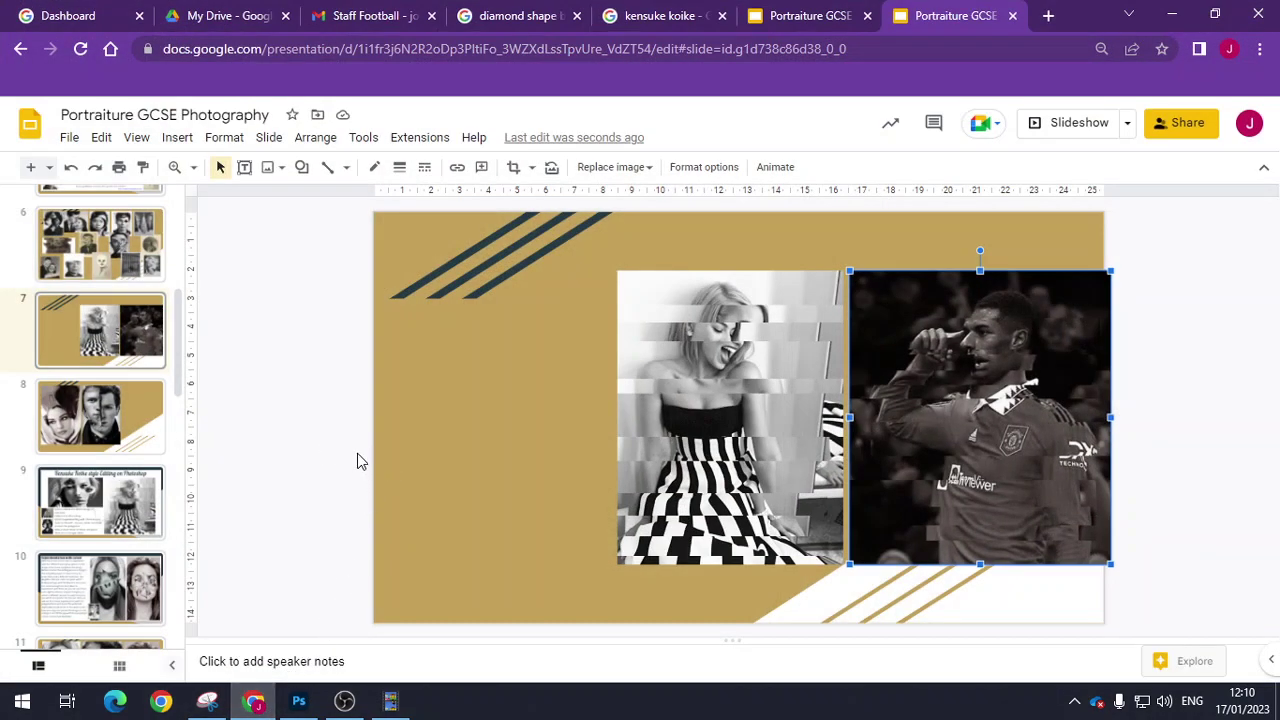
key(ctrl+v)
drag(502, 370, 507, 388)
drag(390, 508, 339, 563)
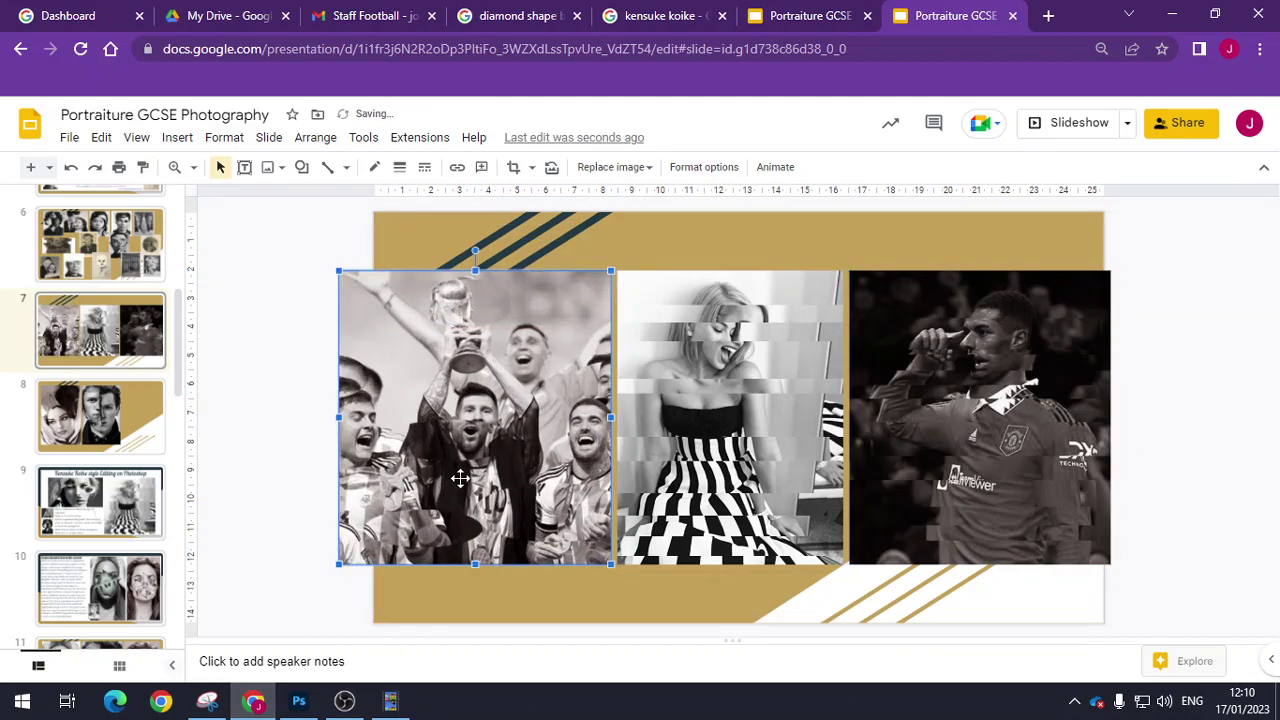
Step: Select all three images on slide 7, then scale and reposition them together so the row fits within the slide's width
key(Escape)
click(683, 481)
shift+click(560, 485)
shift+click(918, 478)
drag(1112, 563, 975, 513)
drag(874, 473, 905, 485)
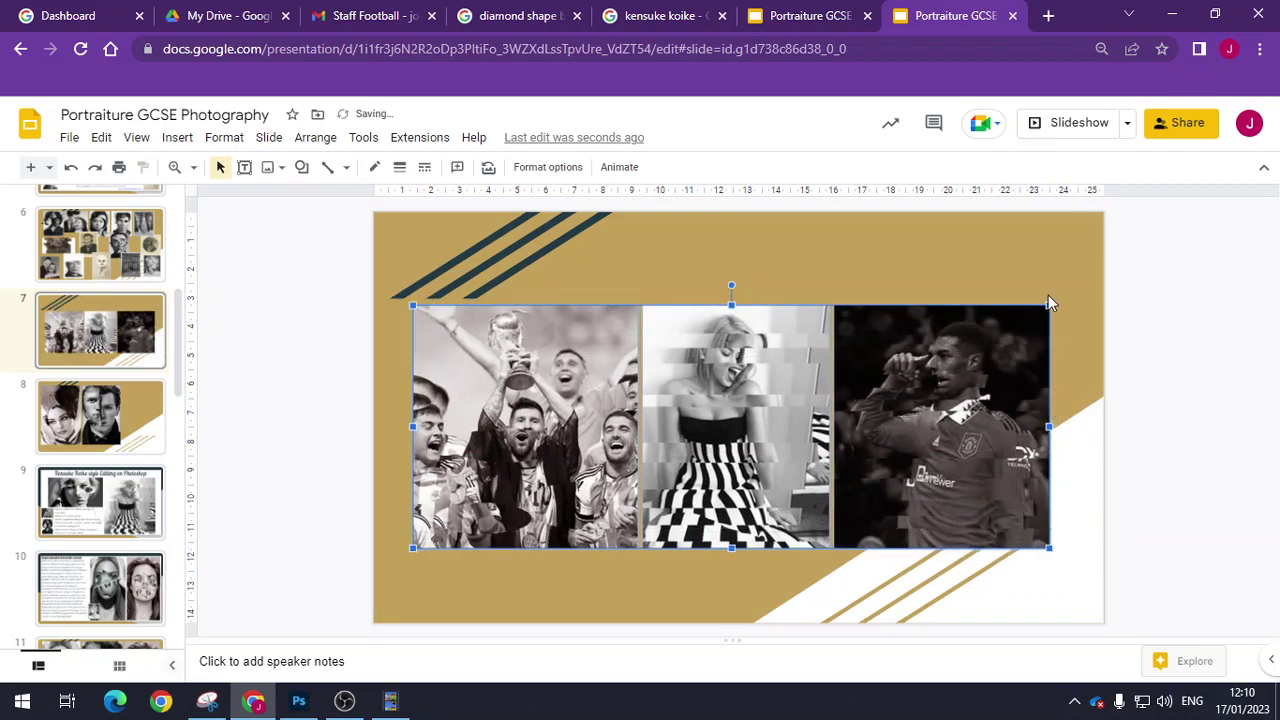
drag(1052, 305, 1089, 284)
drag(408, 550, 395, 558)
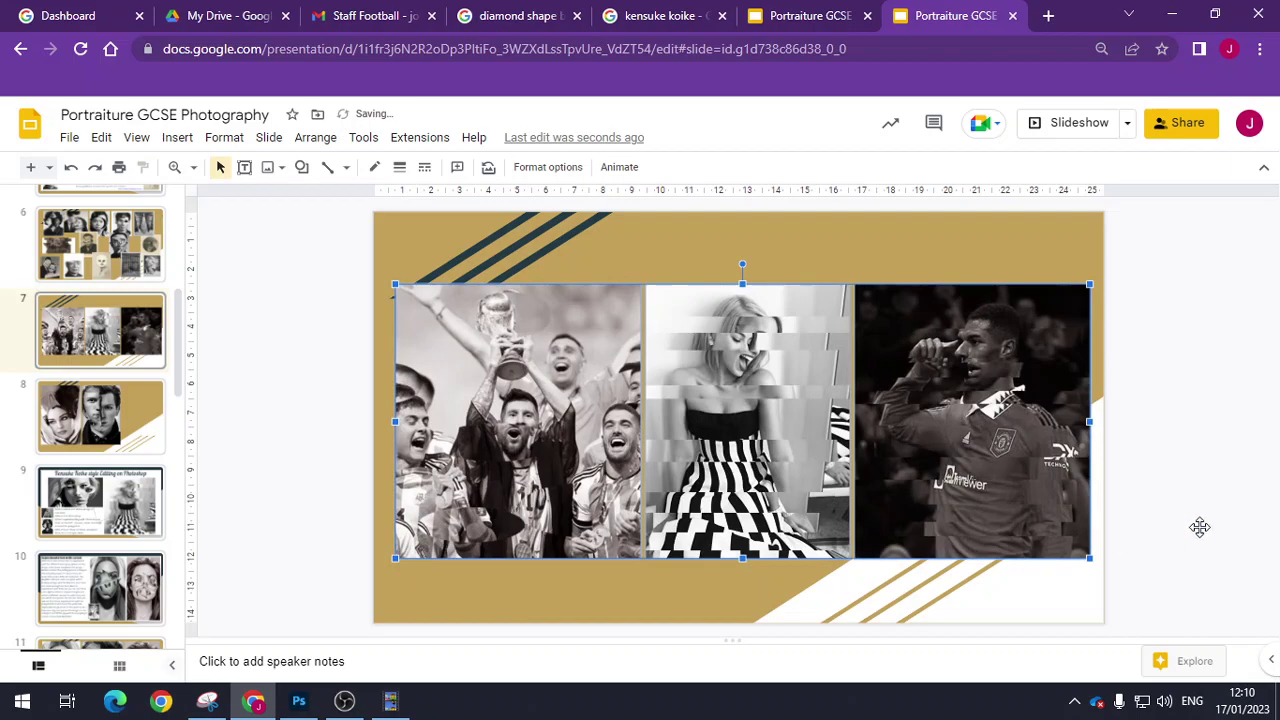
Step: Nudge the selected row of three images on slide 7 slightly left and down, and deselect it
key(Left)
key(Down)
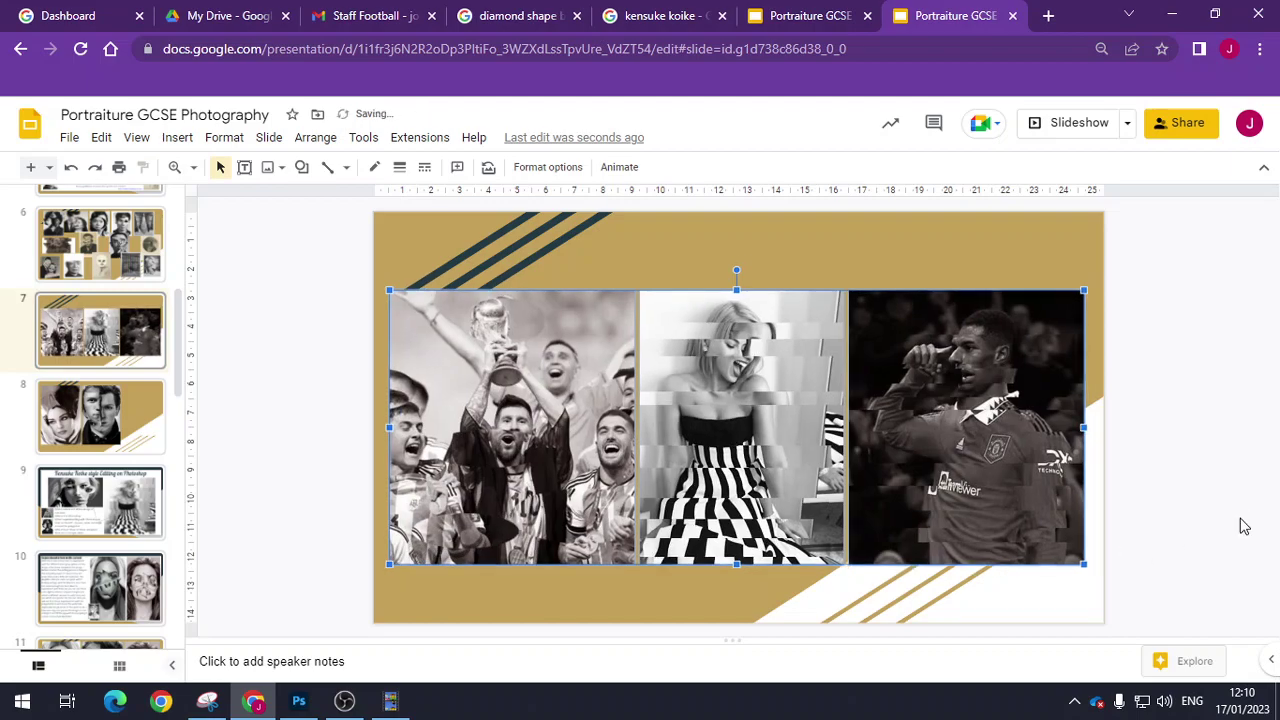
key(ctrl+z)
key(ctrl+z)
key(Left)
key(Down)
click(1165, 342)
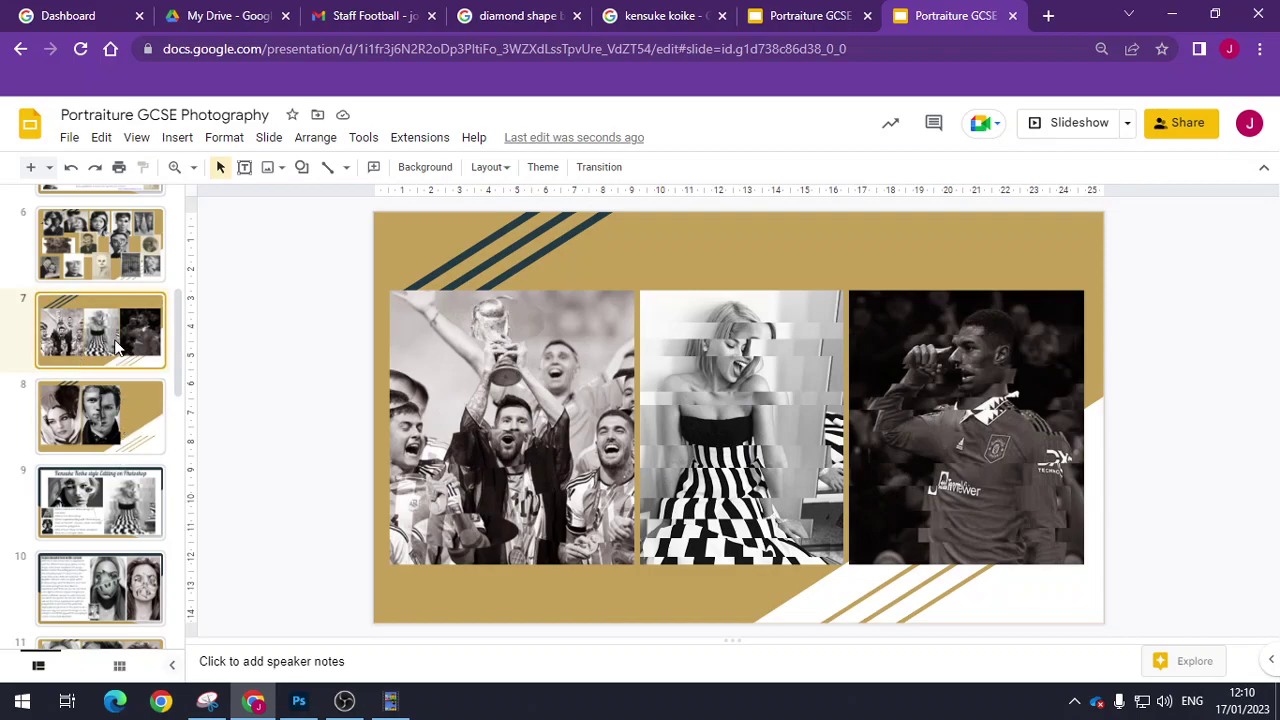
Step: Review the example portraits on slide 8 and the Kensuke Koike collage on slide 6, and return to slide 7
click(137, 433)
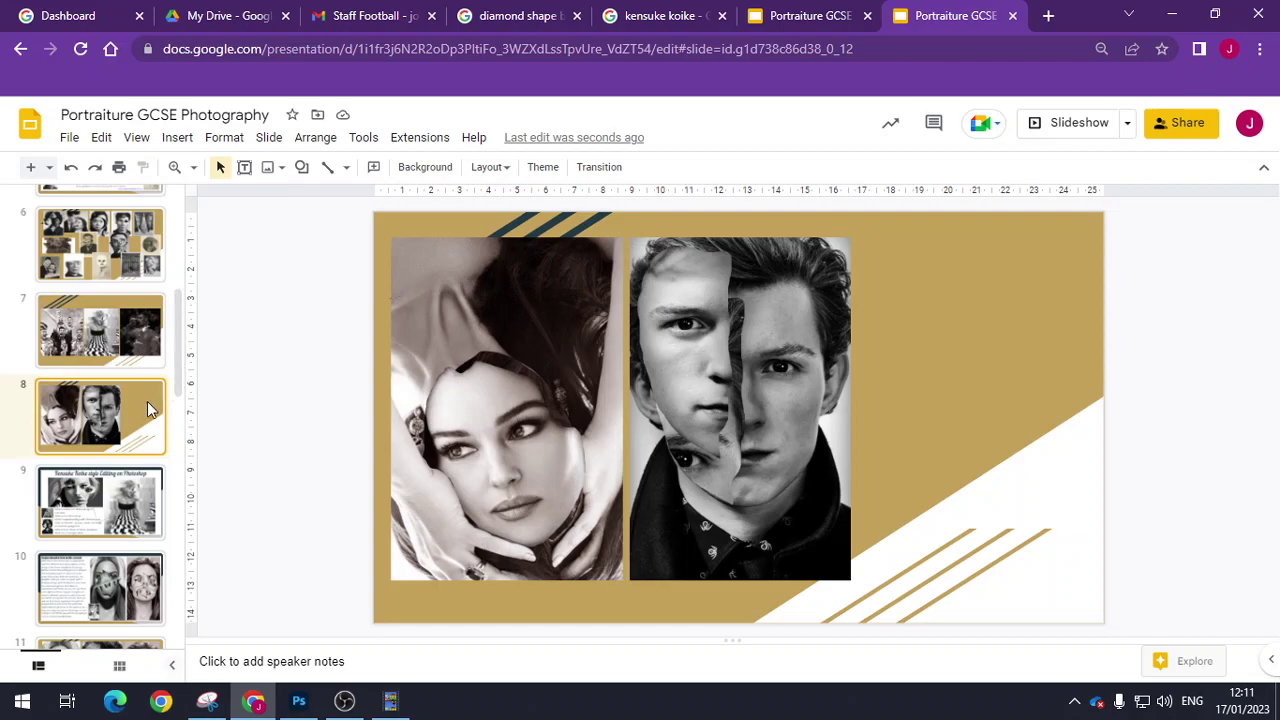
click(152, 333)
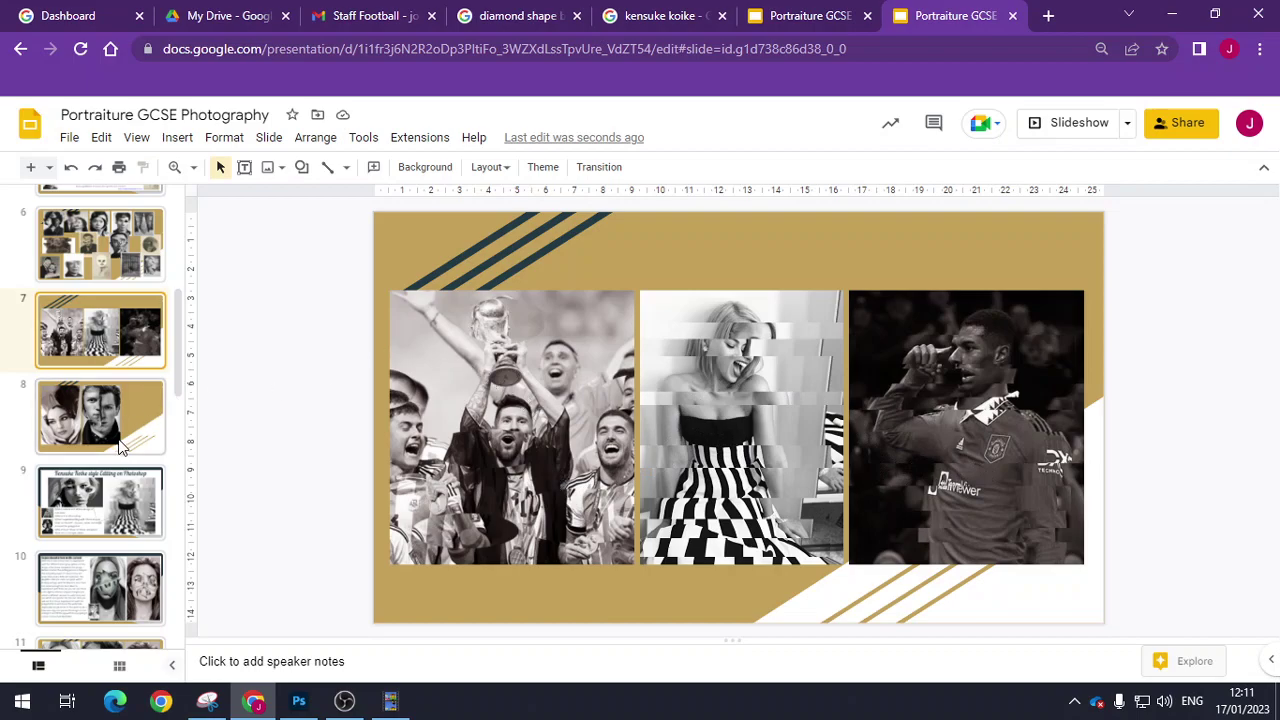
scroll(120, 447, up, 1)
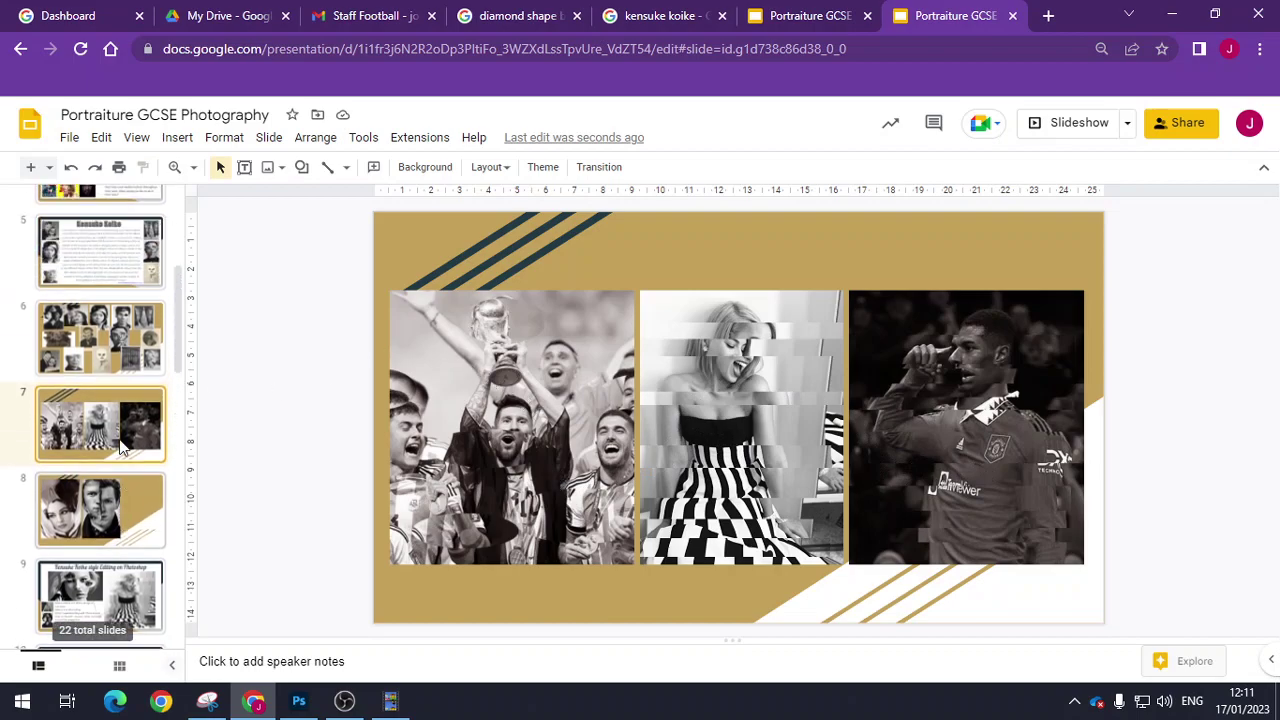
click(124, 356)
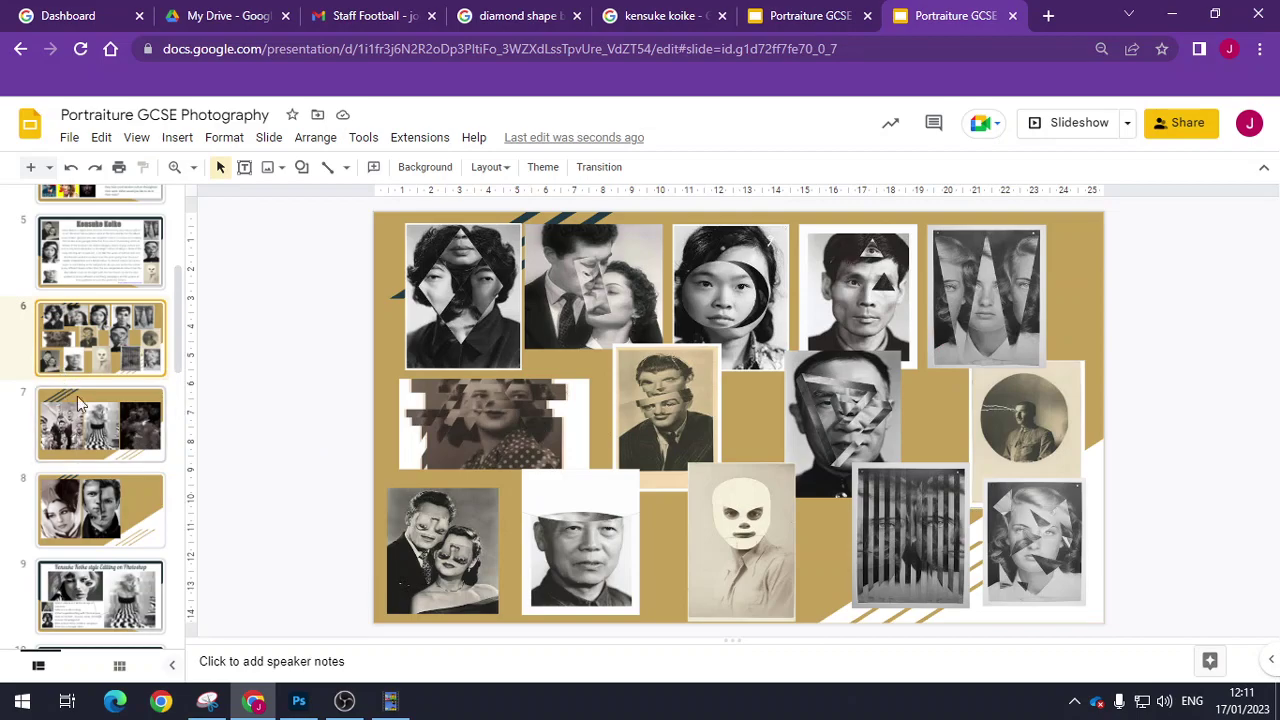
click(104, 428)
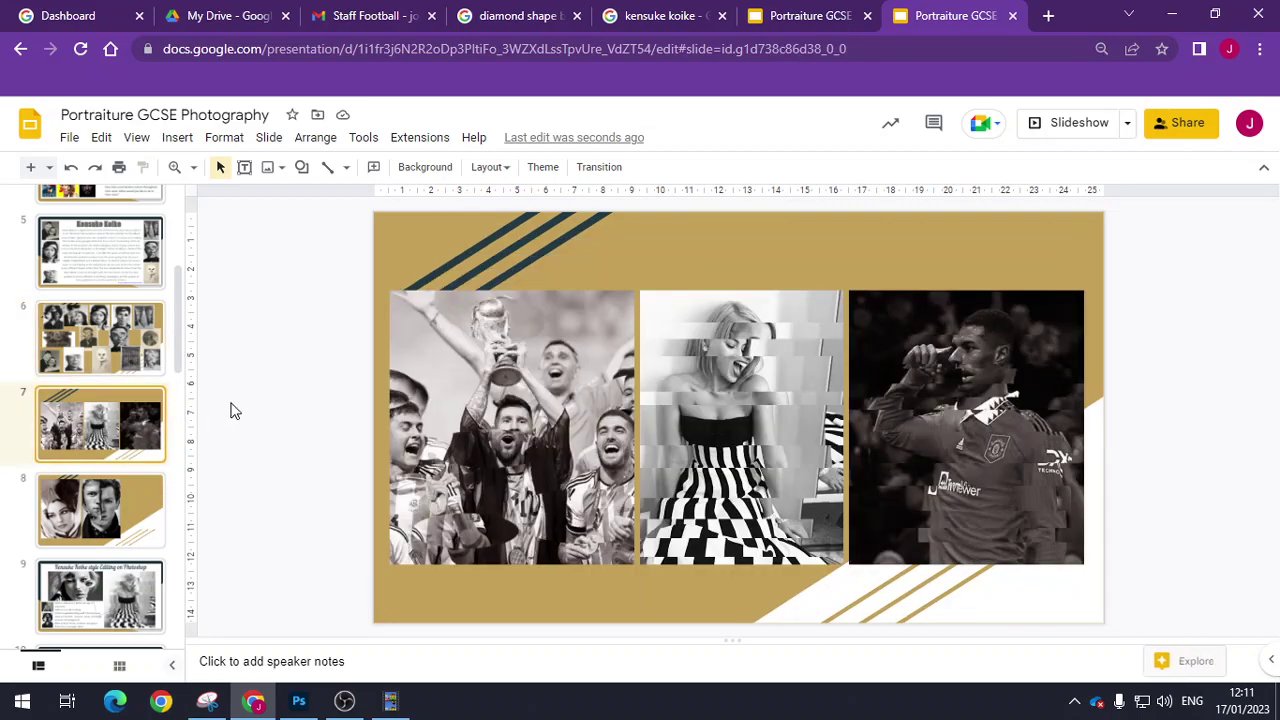
click(392, 703)
click(344, 701)
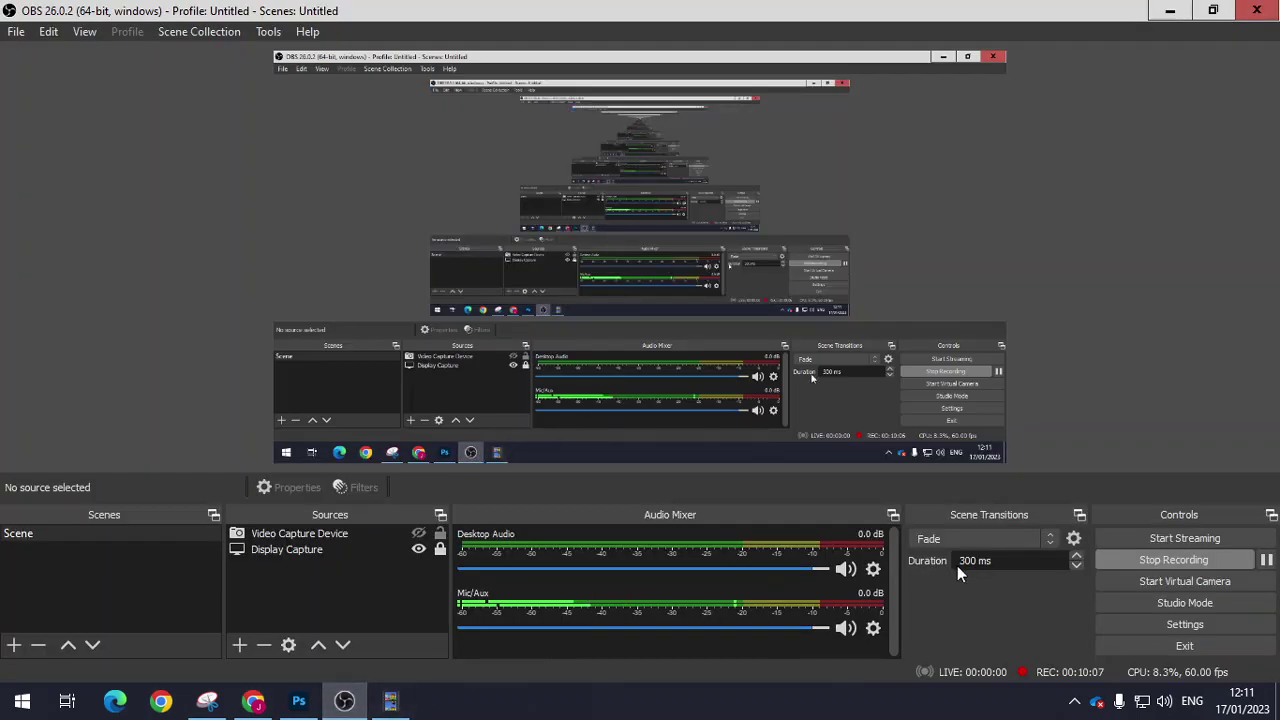